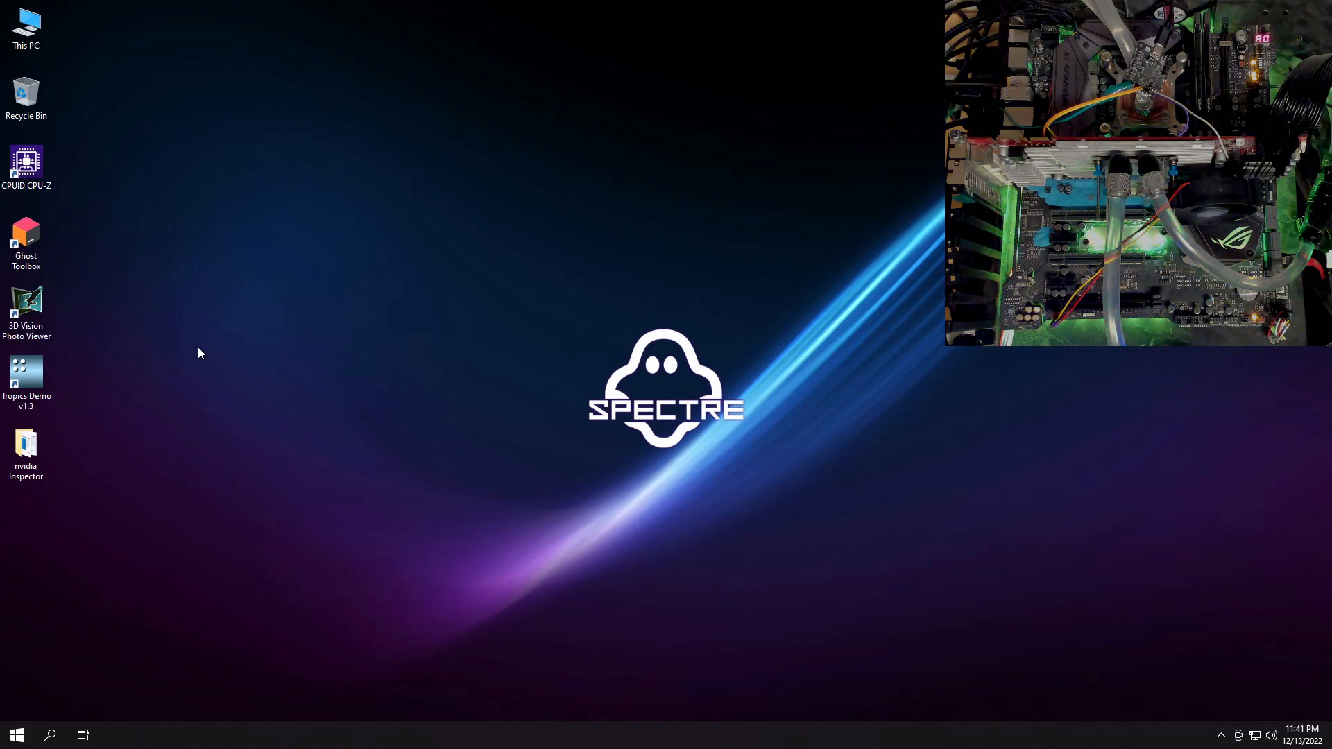
# - Launch Tropics Demo v1.3 windowed at 1280x720 with anisotropy 16 and 8x anti-aliasing, and close its settings launcher
pyautogui.doubleClick(31, 376)
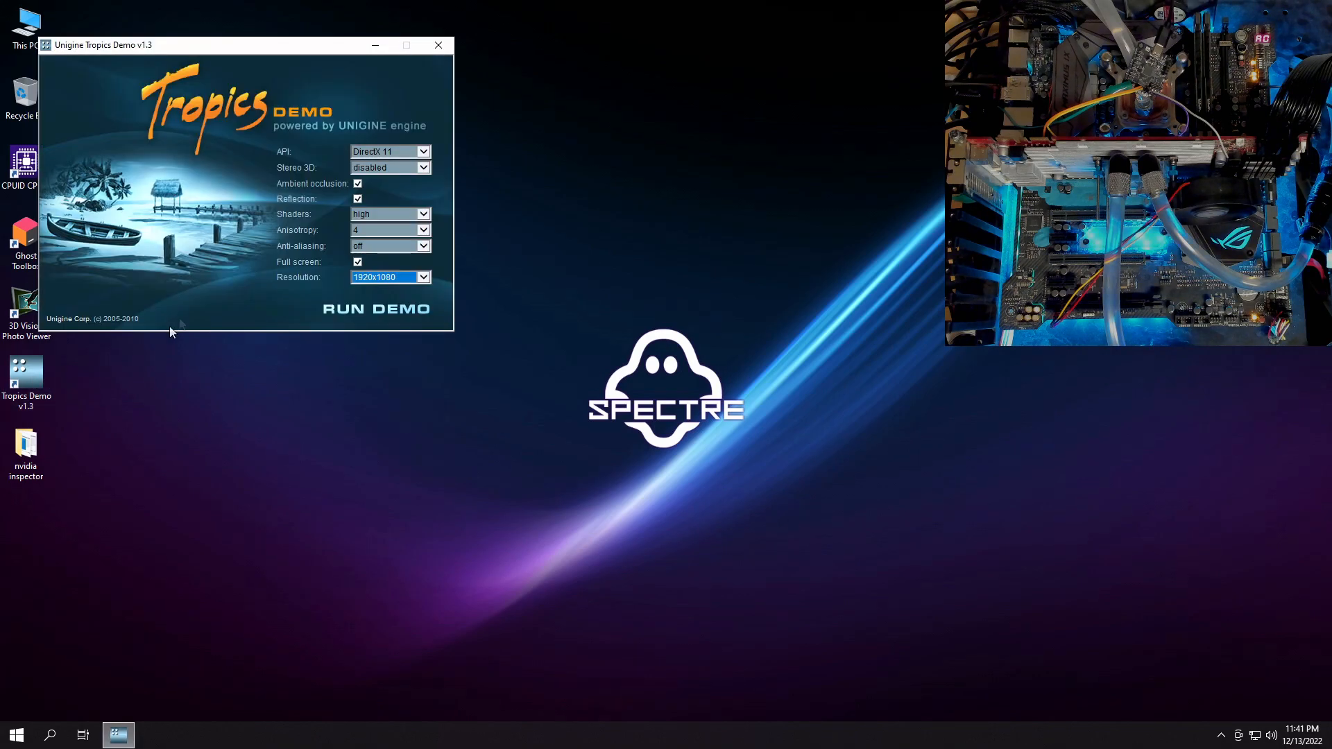
pyautogui.click(381, 228)
pyautogui.click(371, 272)
pyautogui.click(368, 247)
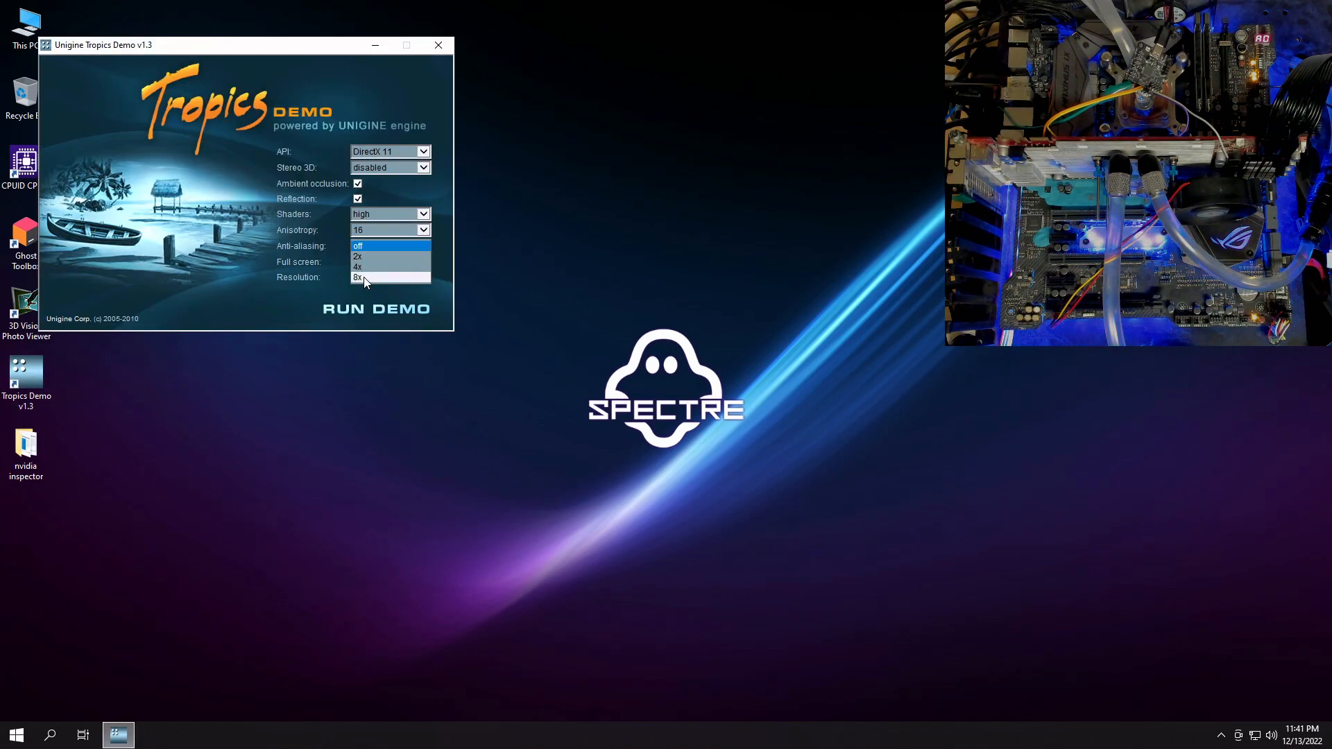
pyautogui.click(366, 278)
pyautogui.click(367, 279)
pyautogui.click(386, 413)
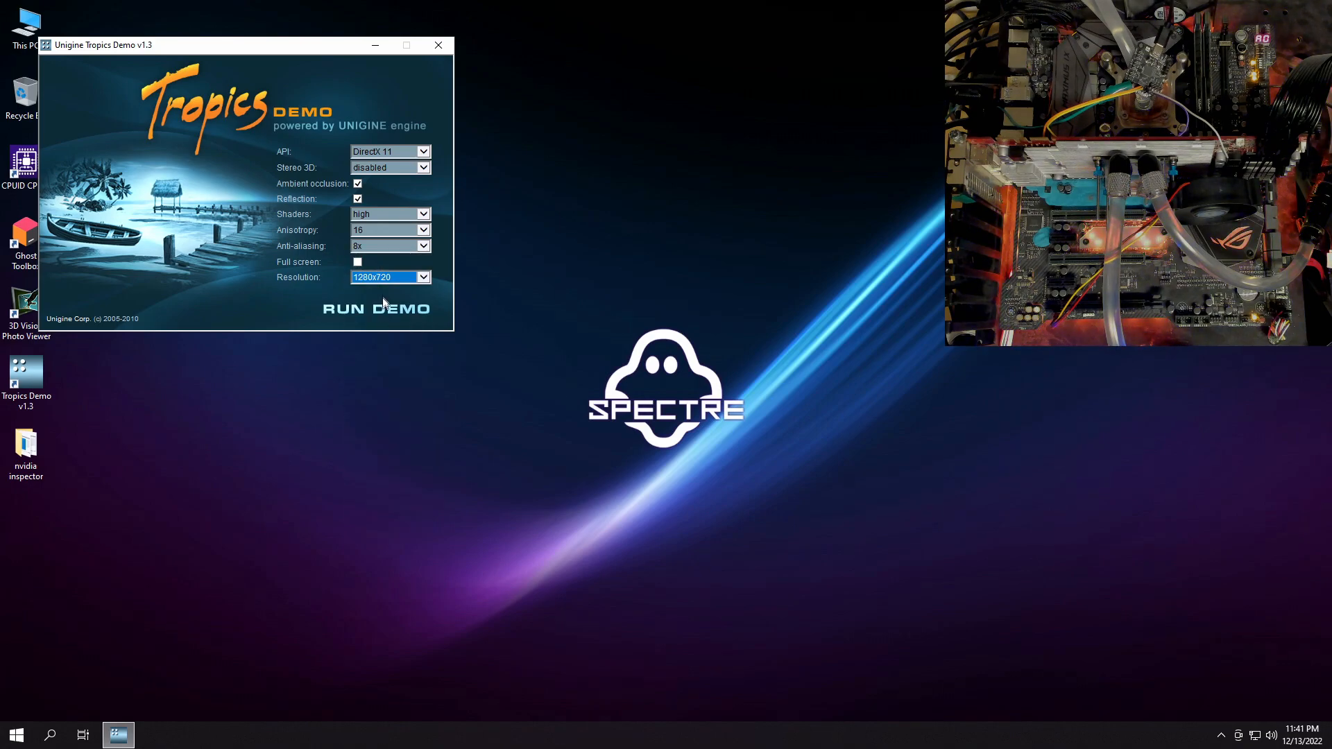
pyautogui.click(375, 310)
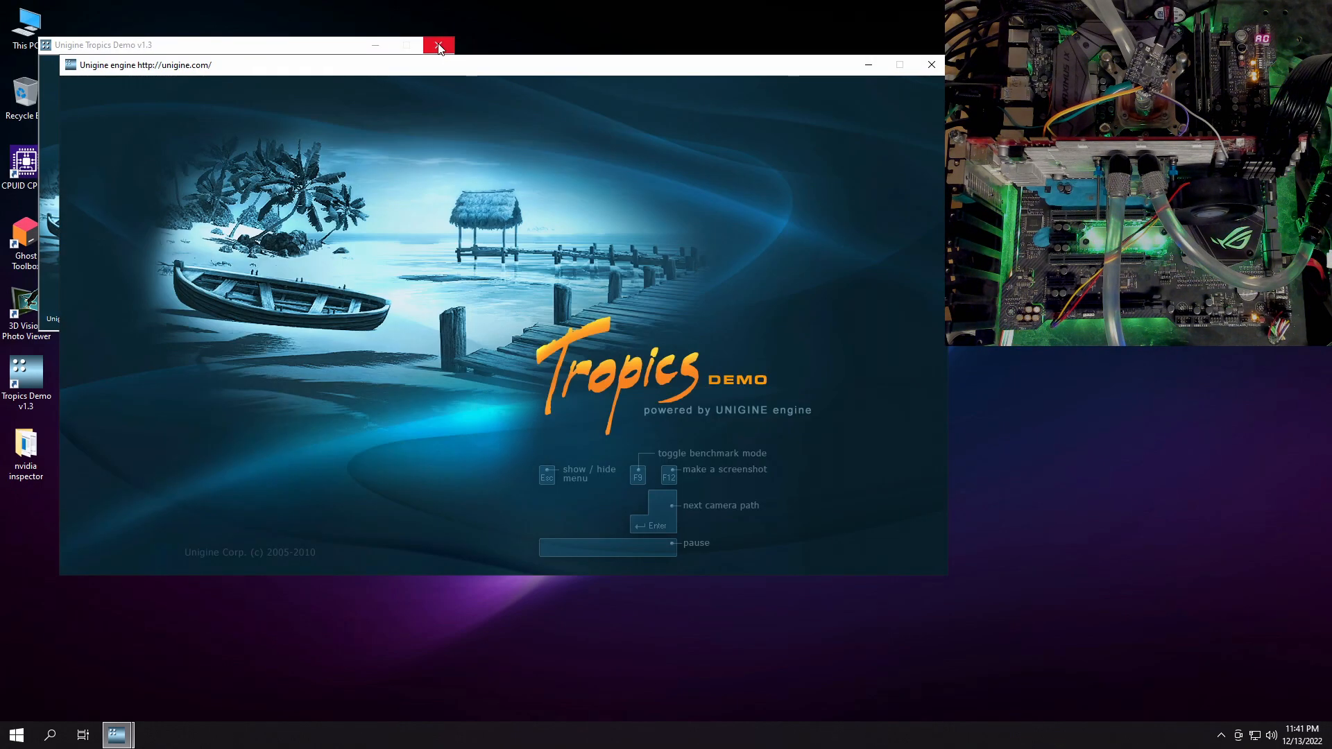
pyautogui.click(438, 47)
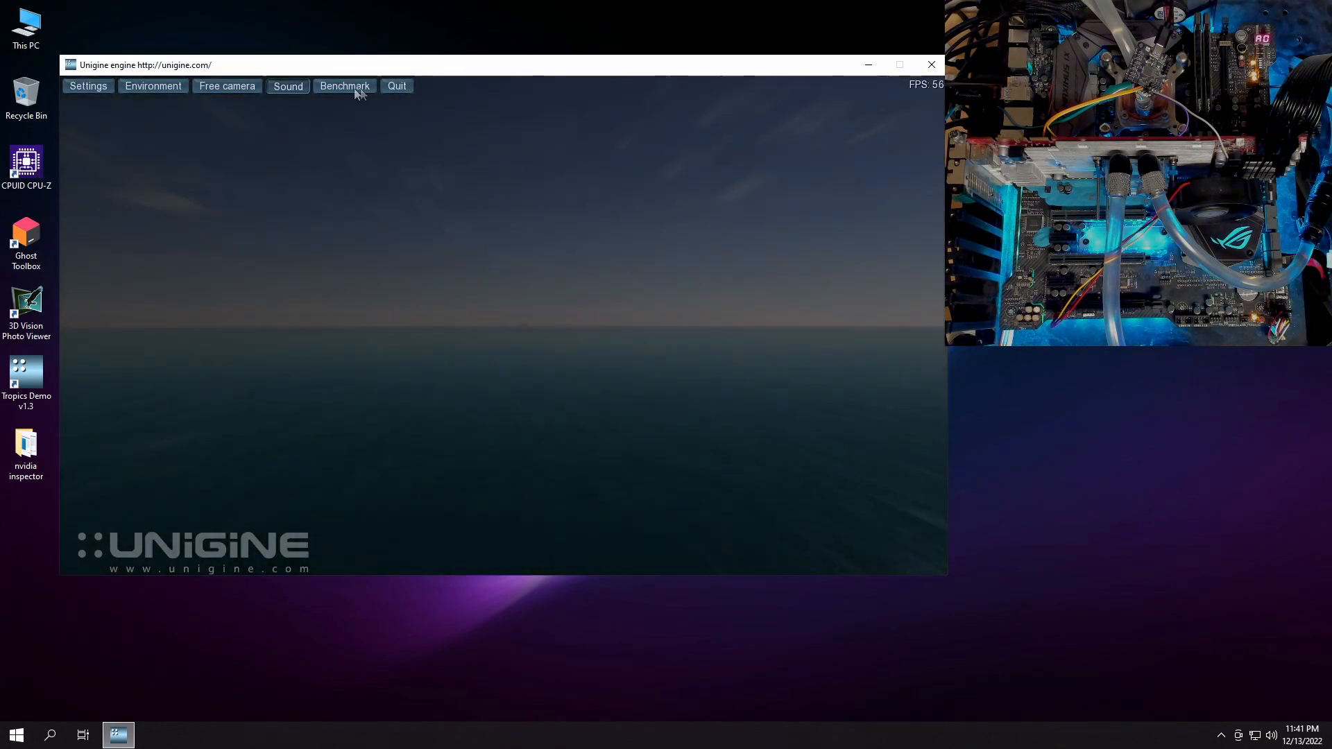
# - Run the Tropics benchmark to completion and close the results and the demo
pyautogui.click(356, 91)
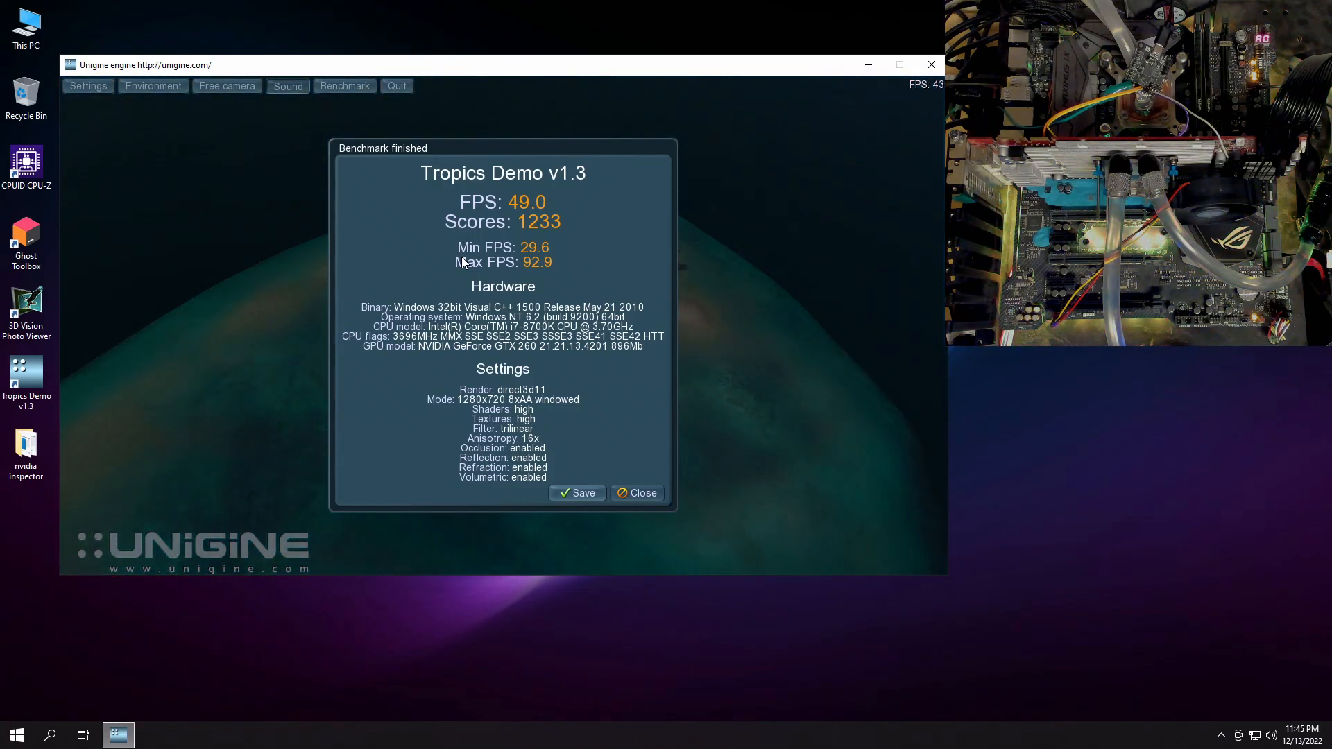
pyautogui.click(639, 495)
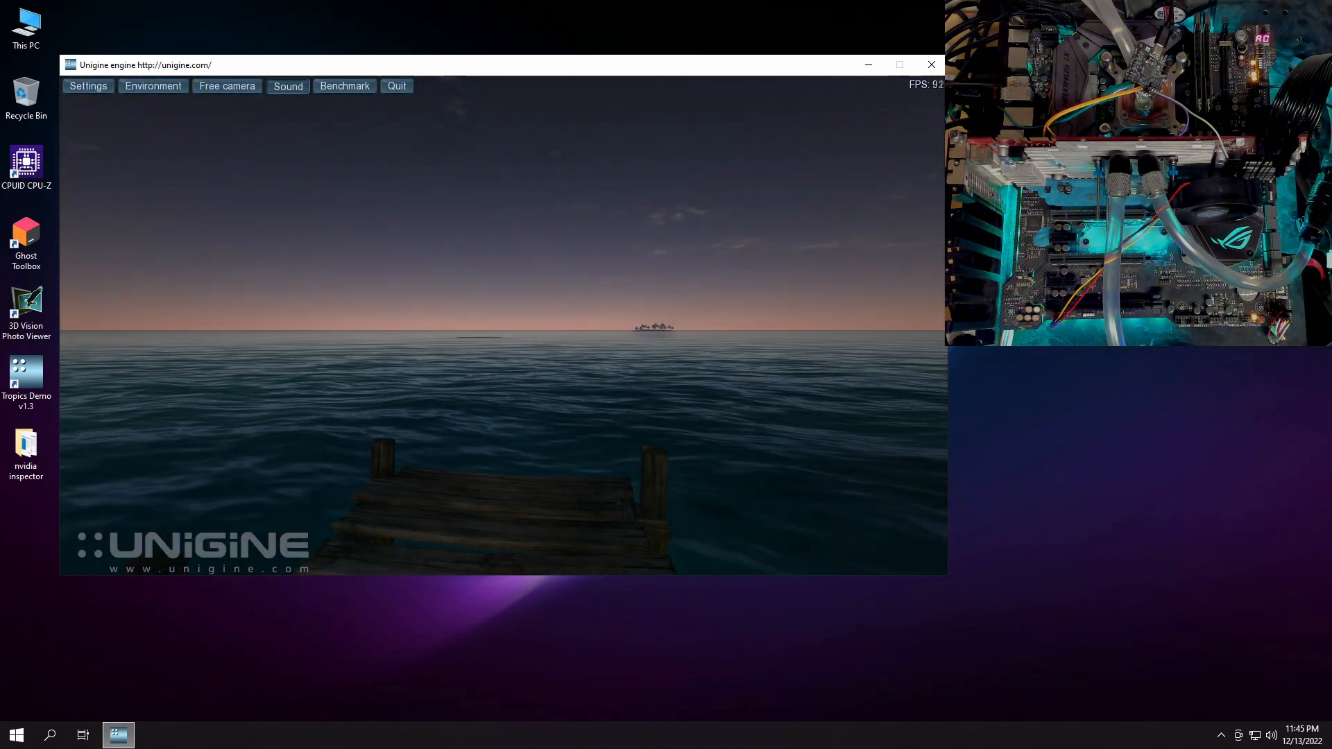
pyautogui.click(932, 65)
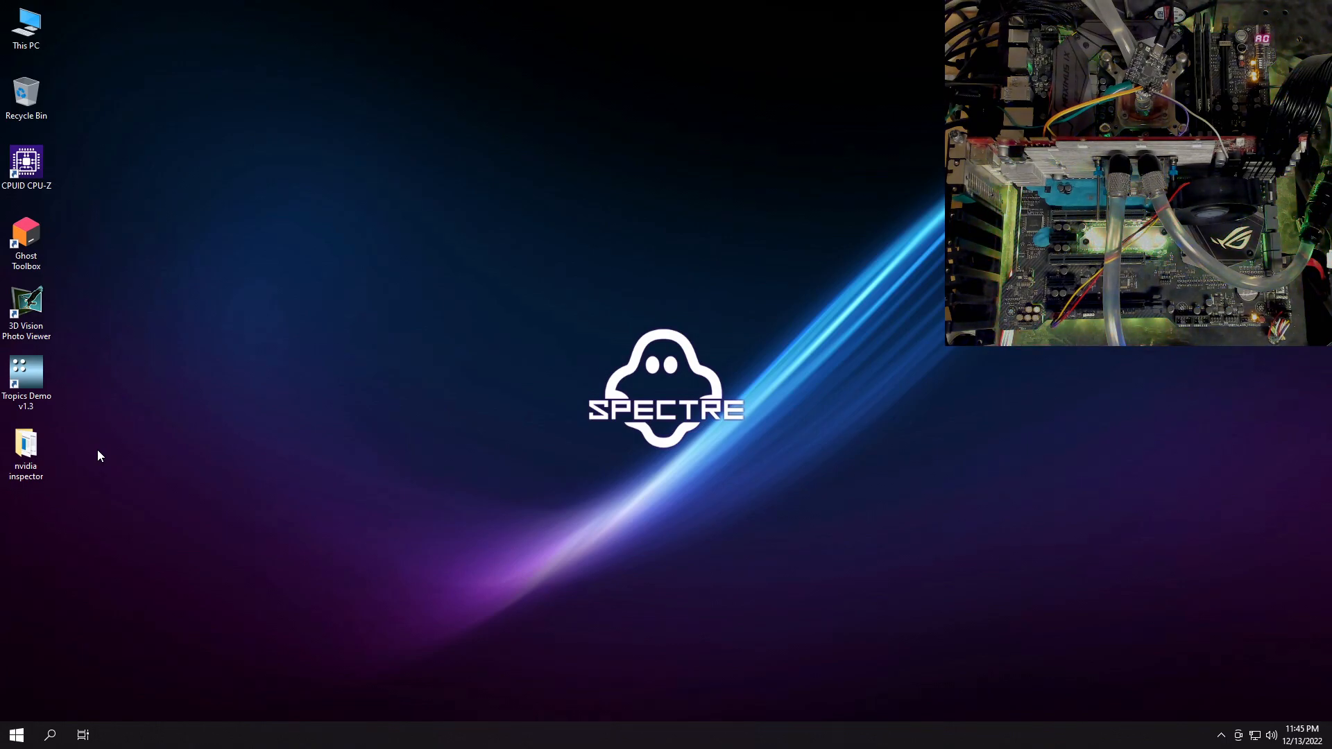
# - Open the nvidia inspector folder on the desktop and select nvidiaProfileInspector.exe
pyautogui.doubleClick(28, 447)
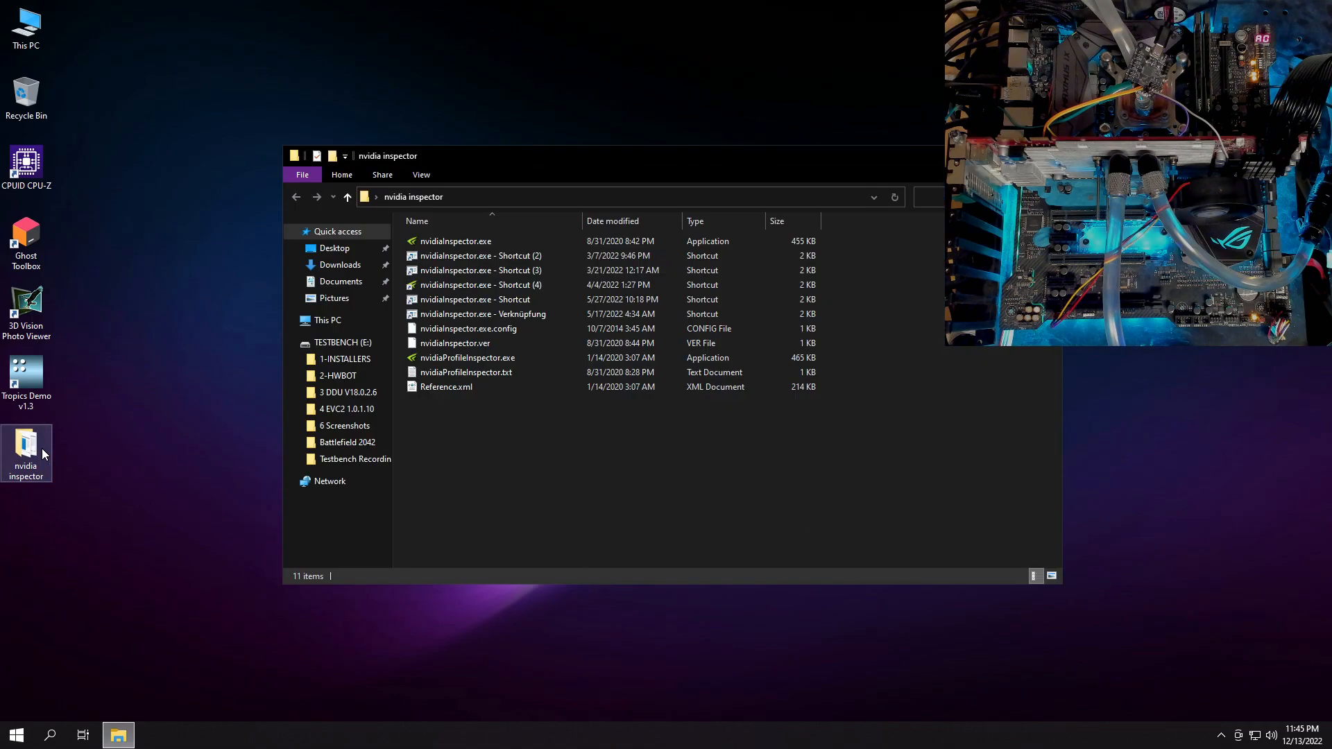
pyautogui.click(547, 358)
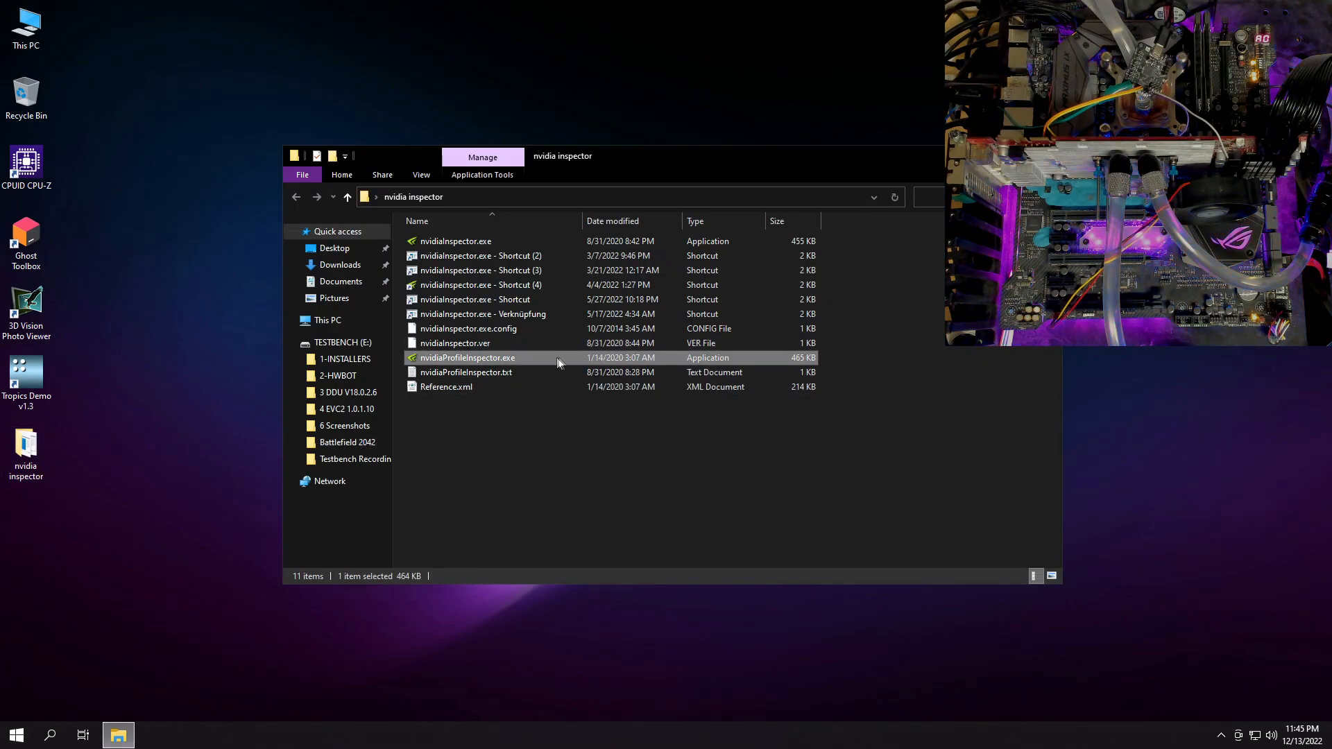
# - Open the driver profile settings from within nvidiaInspector.exe and close both windows
pyautogui.doubleClick(497, 240)
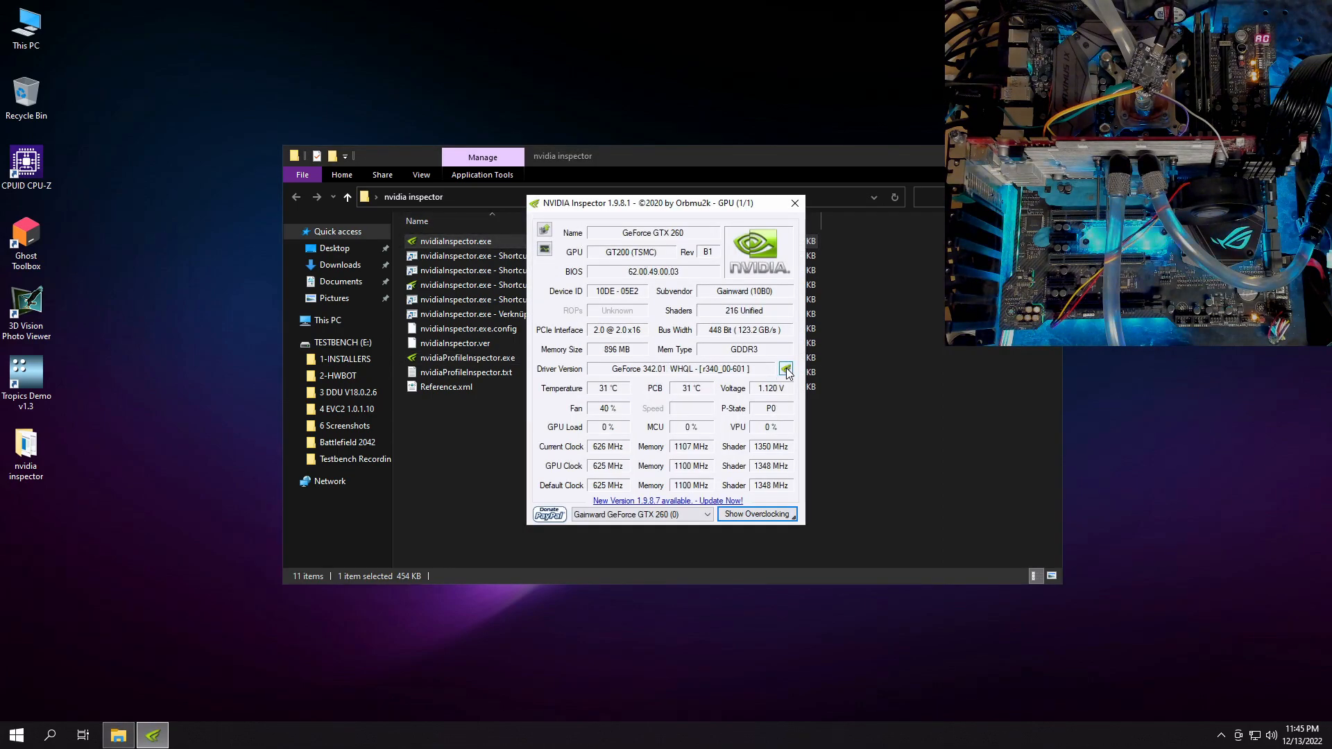
pyautogui.click(785, 368)
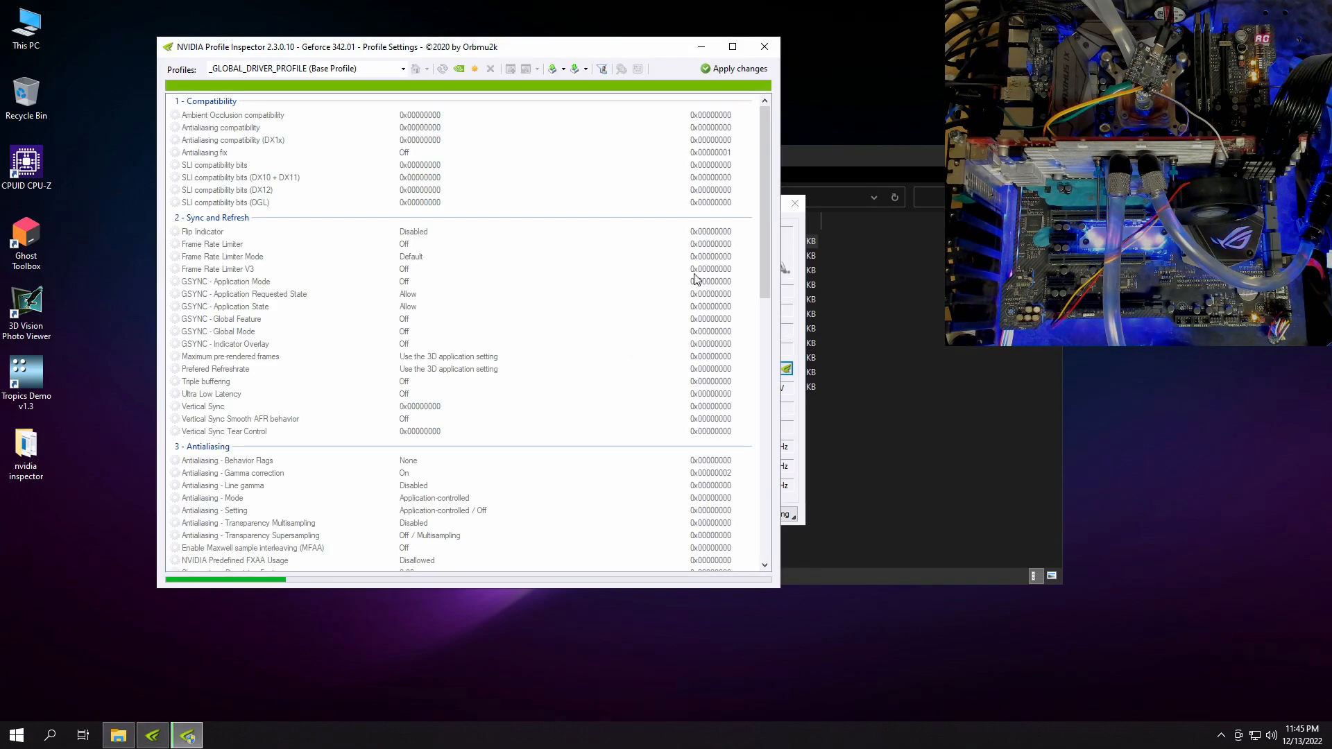
pyautogui.click(760, 46)
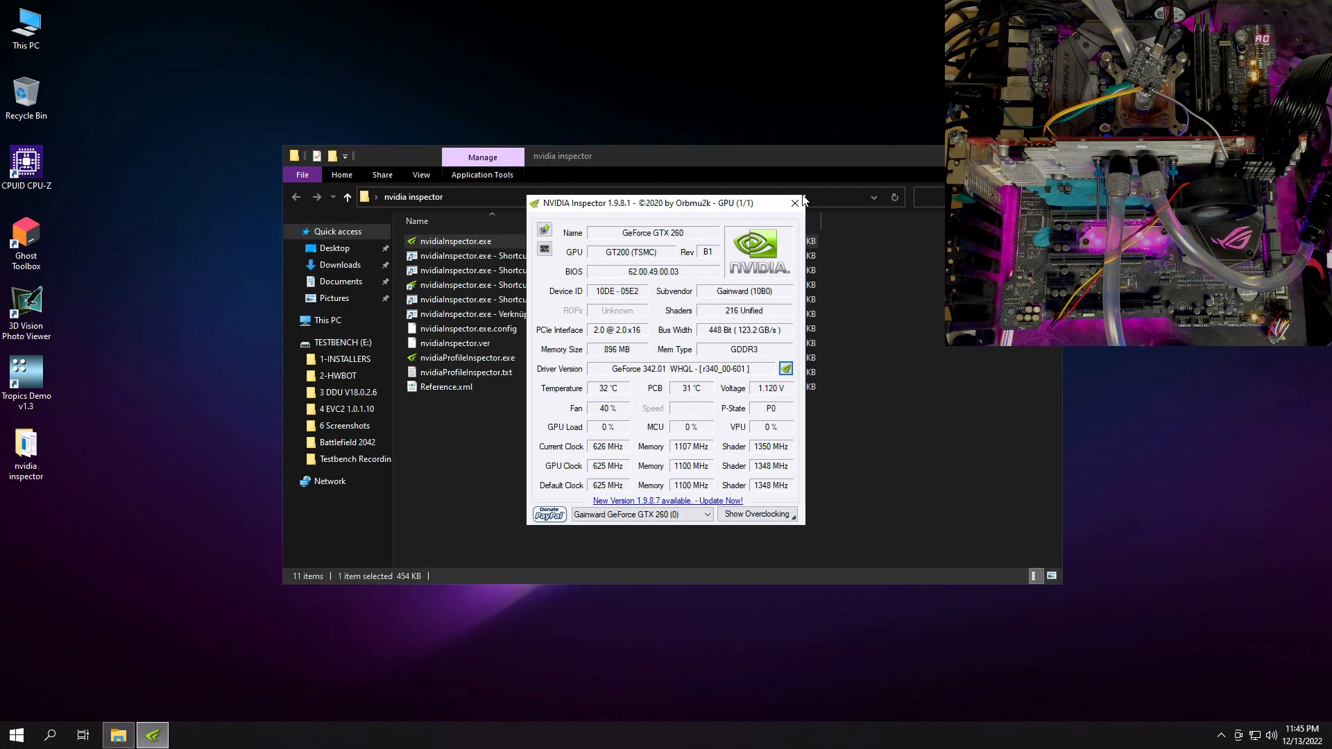
pyautogui.click(796, 203)
# - Launch nvidiaProfileInspector.exe and set Antialiasing - Transparency Supersampling to 0x00000008 AA_MODE_REPLAY_MODE_ALL in the global driver profile
pyautogui.doubleClick(523, 356)
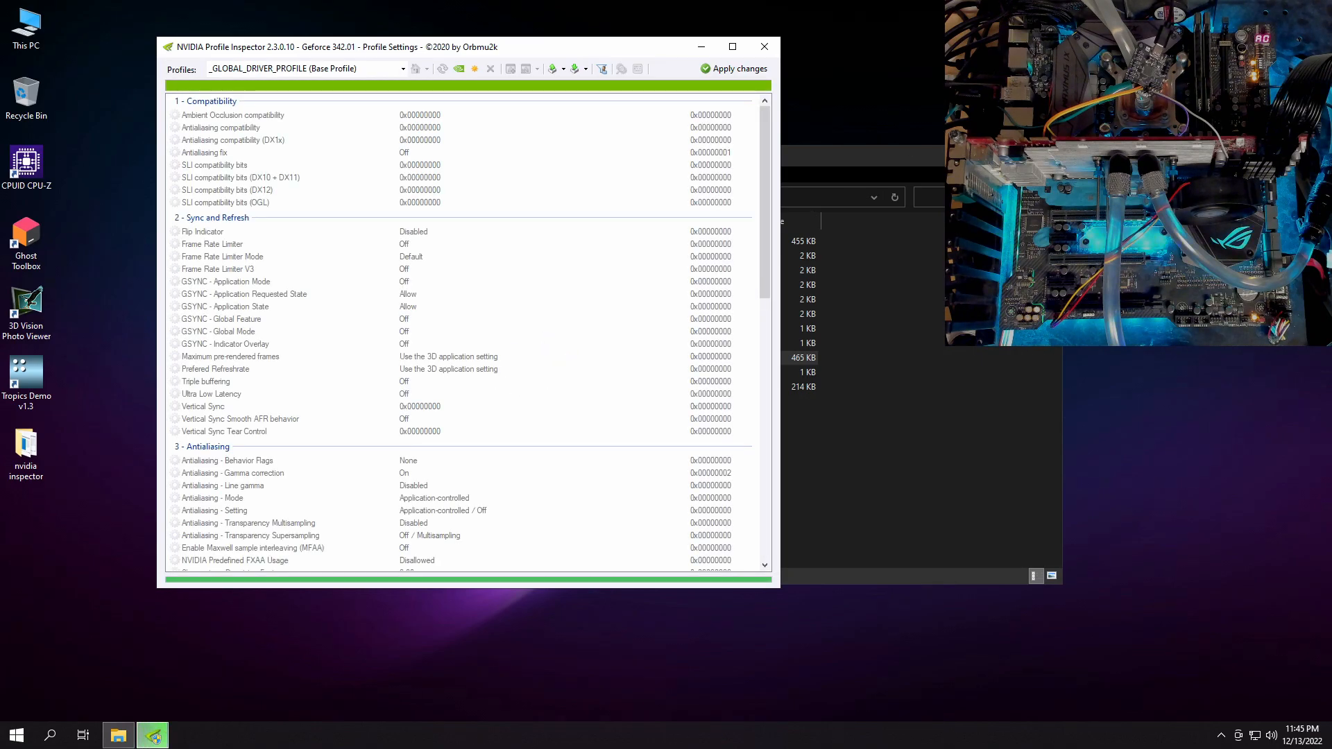
pyautogui.click(1046, 156)
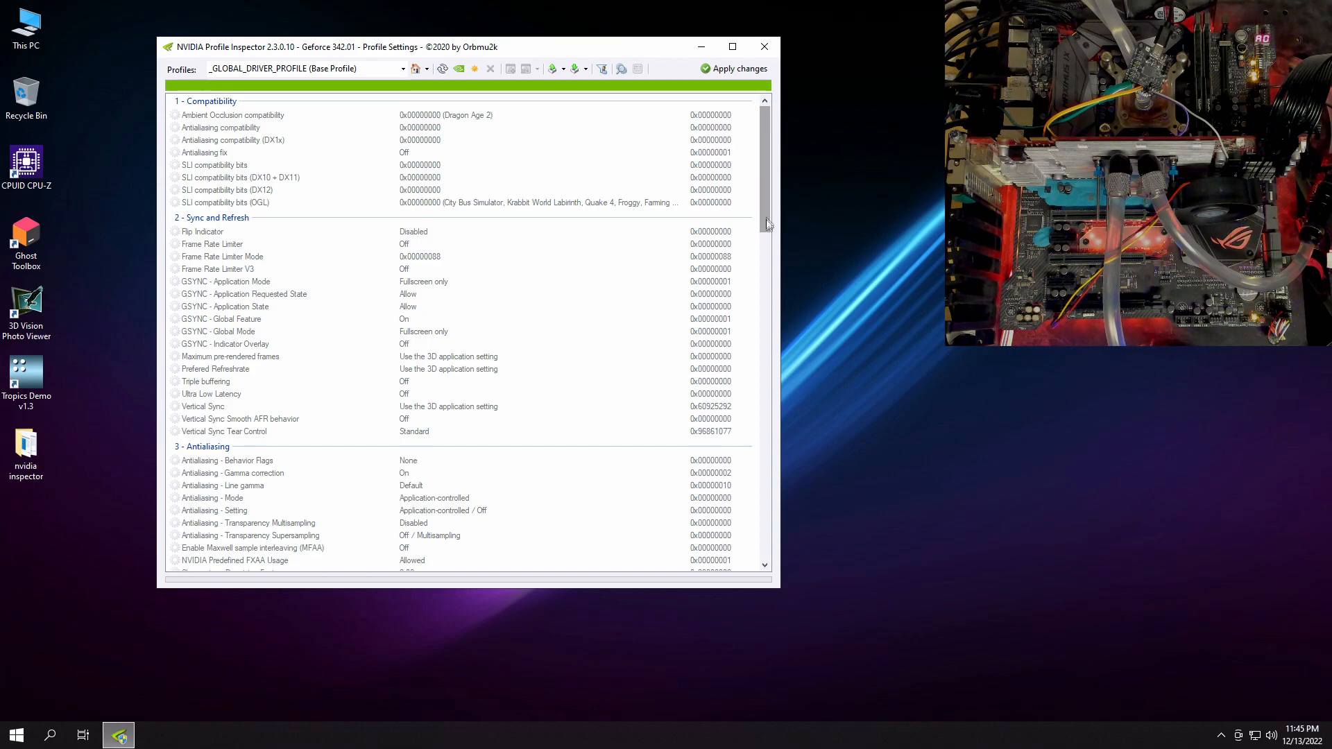
pyautogui.moveTo(769, 181); pyautogui.dragTo(768, 277)
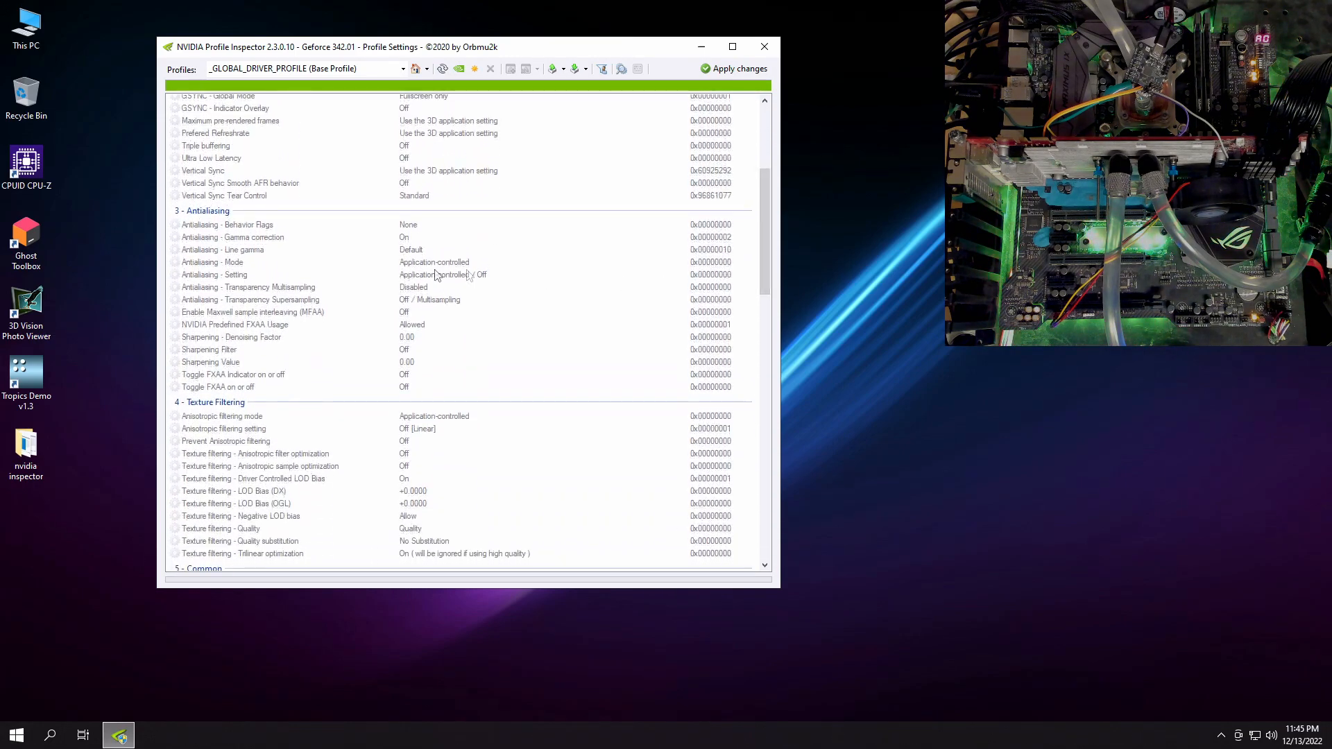
pyautogui.click(290, 306)
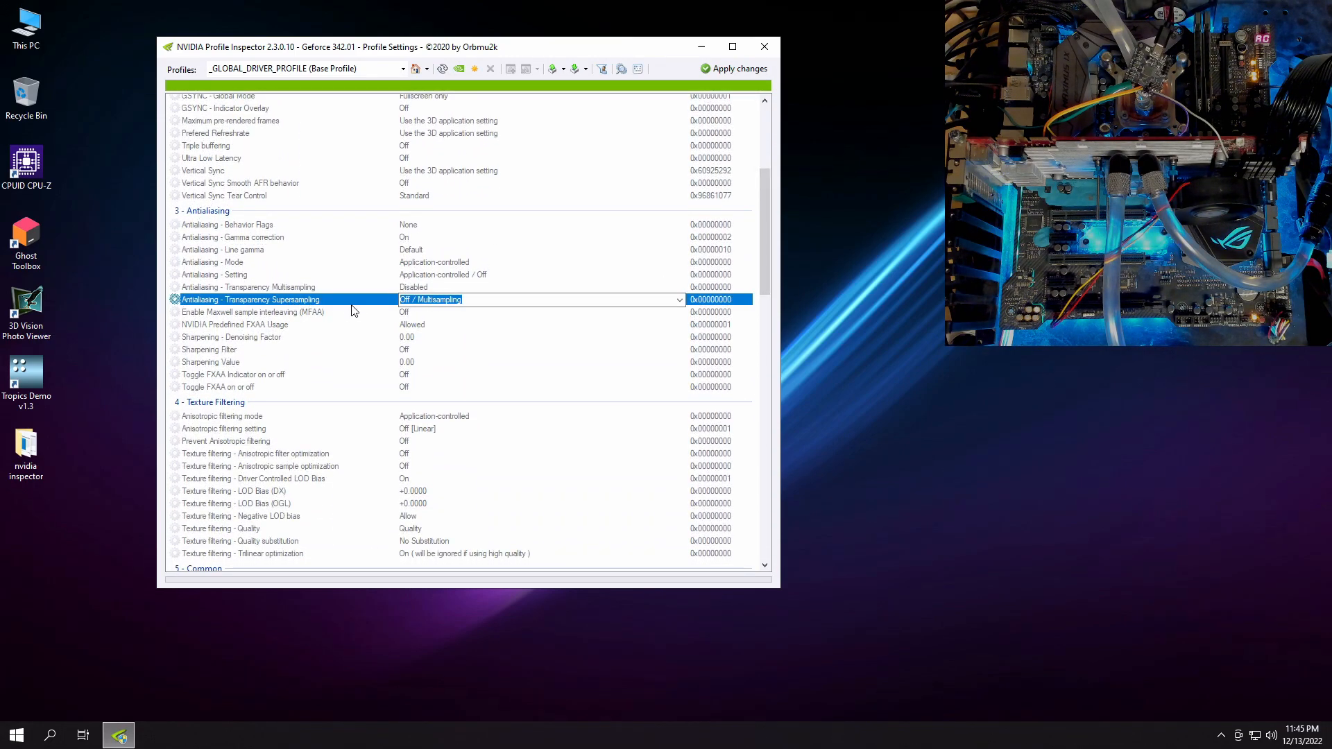
pyautogui.click(680, 303)
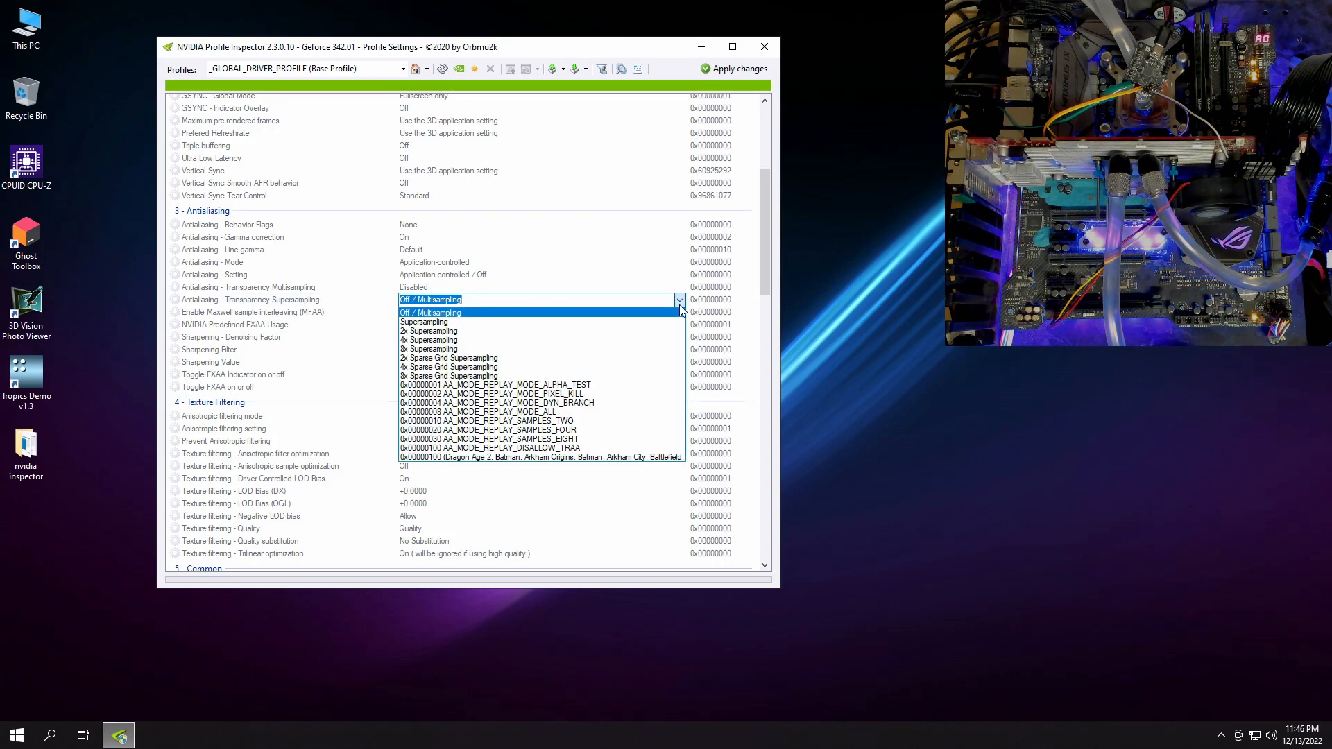
pyautogui.click(585, 413)
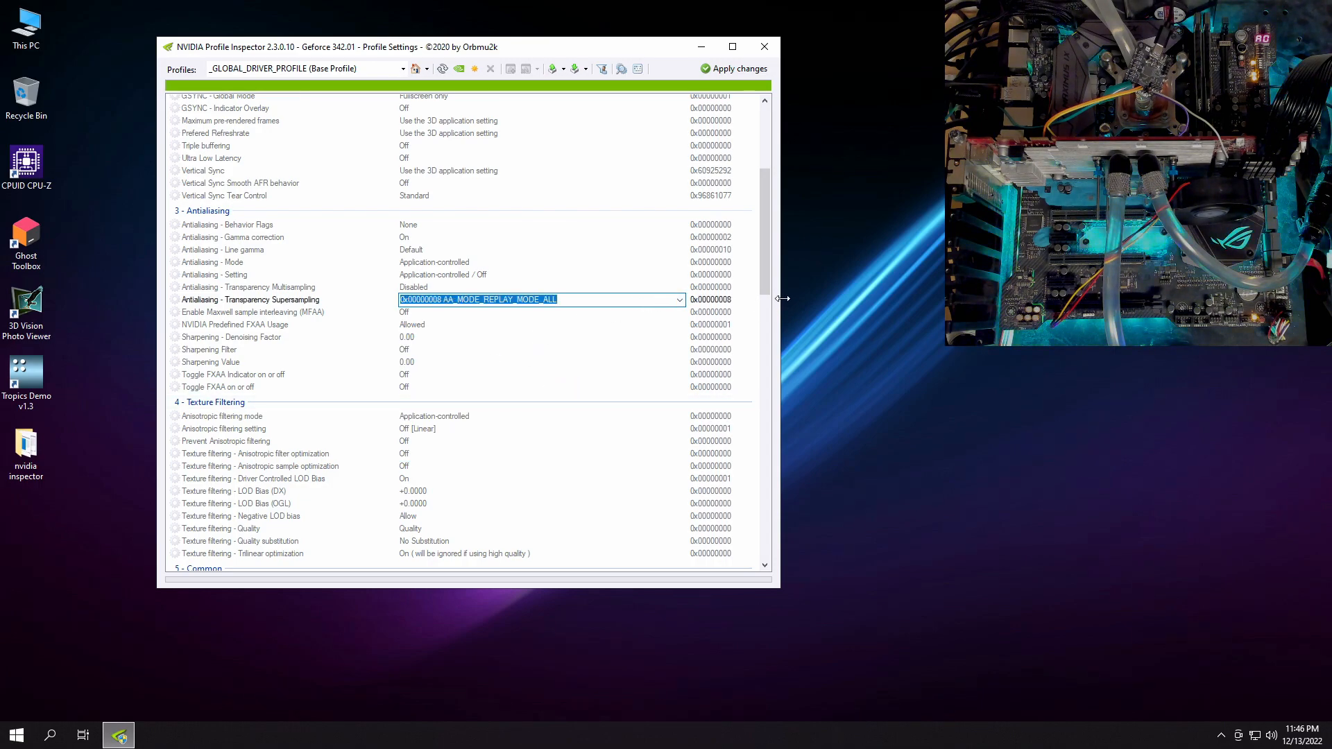
# - Set Texture filtering - LOD Bias (DX) to +3.0000 and apply the profile changes
pyautogui.moveTo(764, 264); pyautogui.dragTo(773, 314)
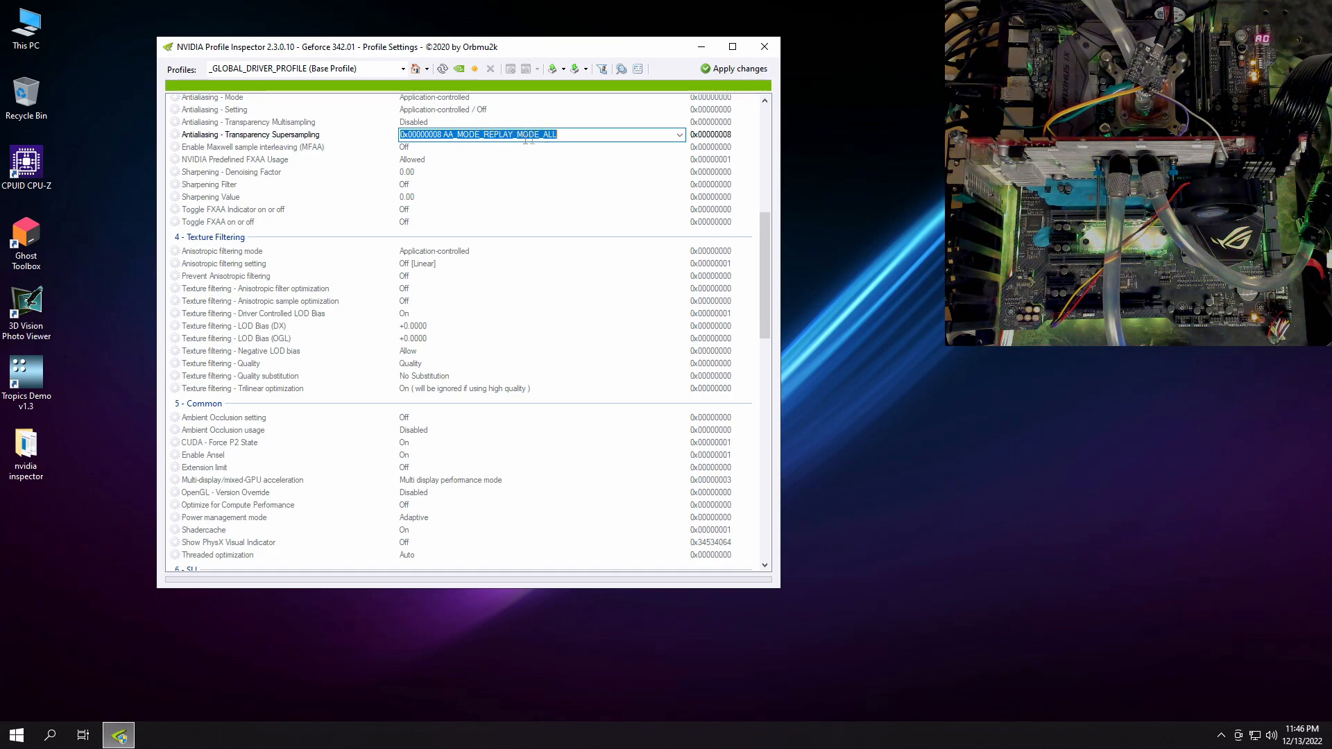
pyautogui.click(433, 326)
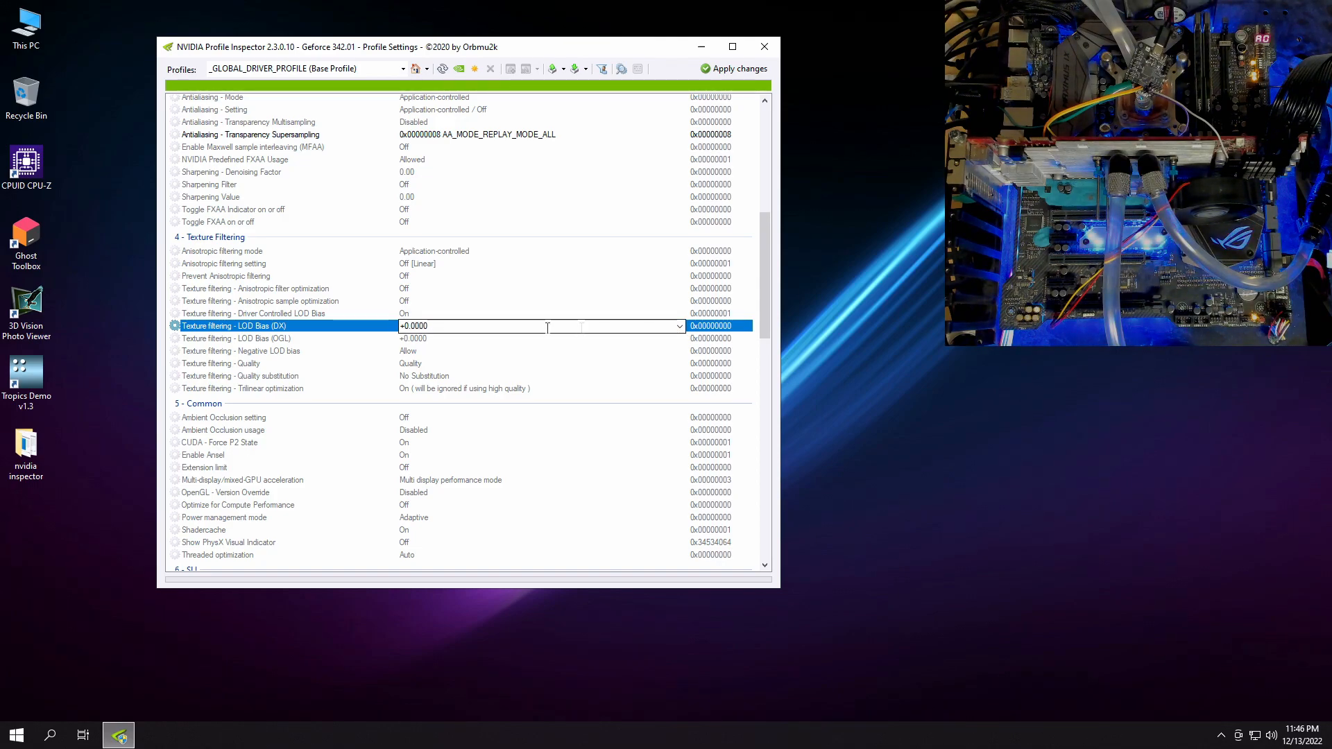
pyautogui.click(680, 329)
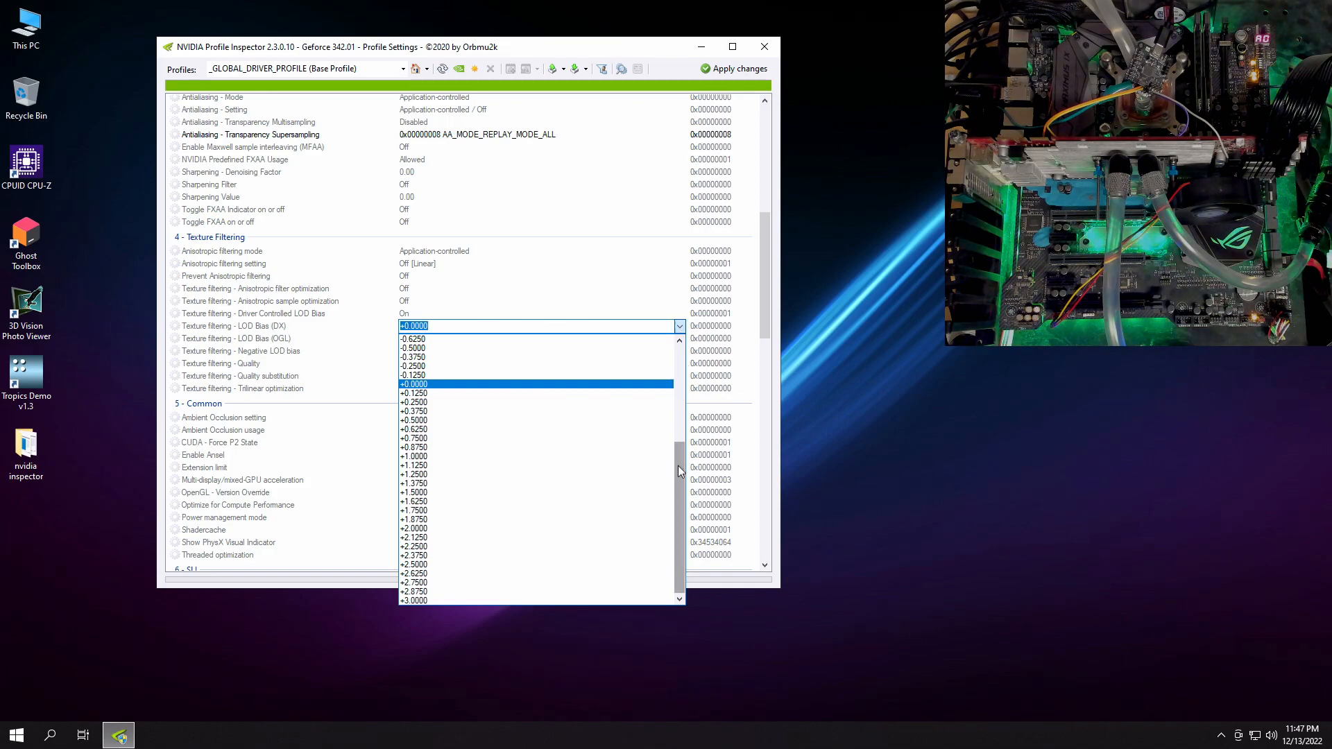
pyautogui.click(626, 601)
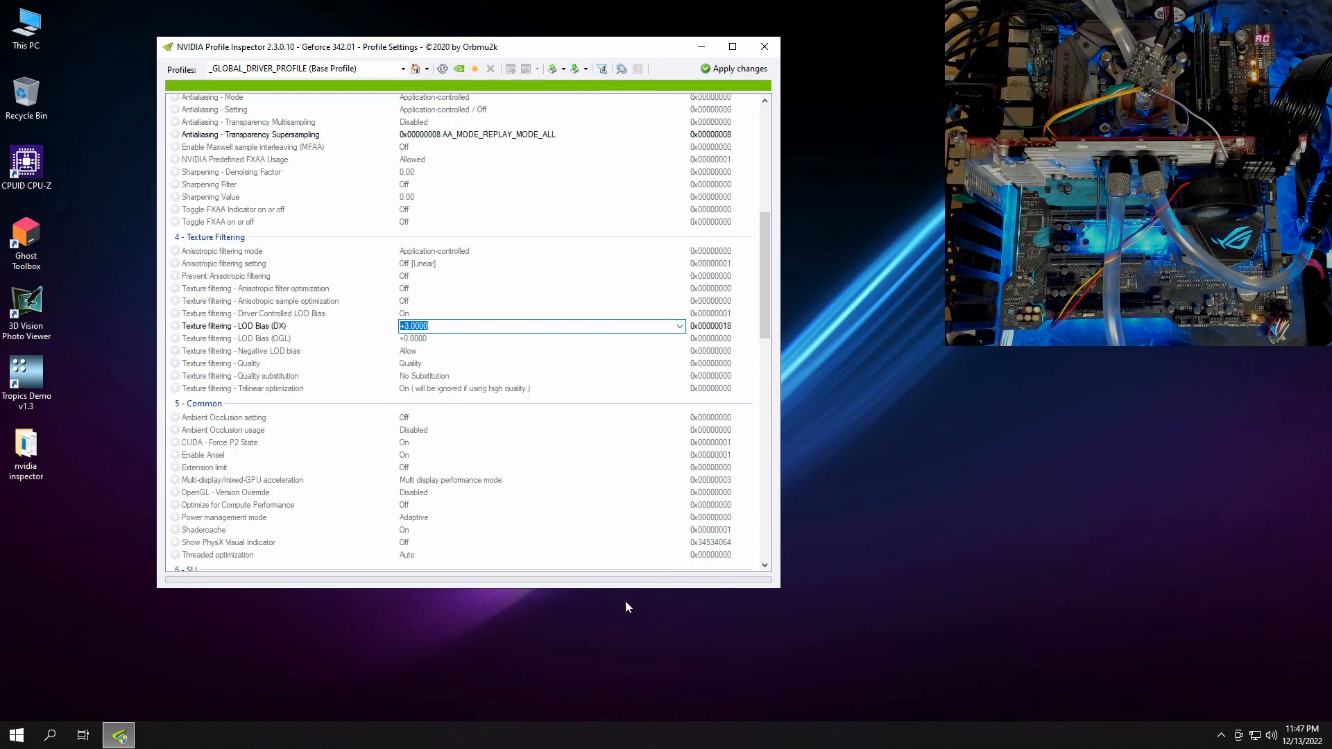
pyautogui.click(737, 69)
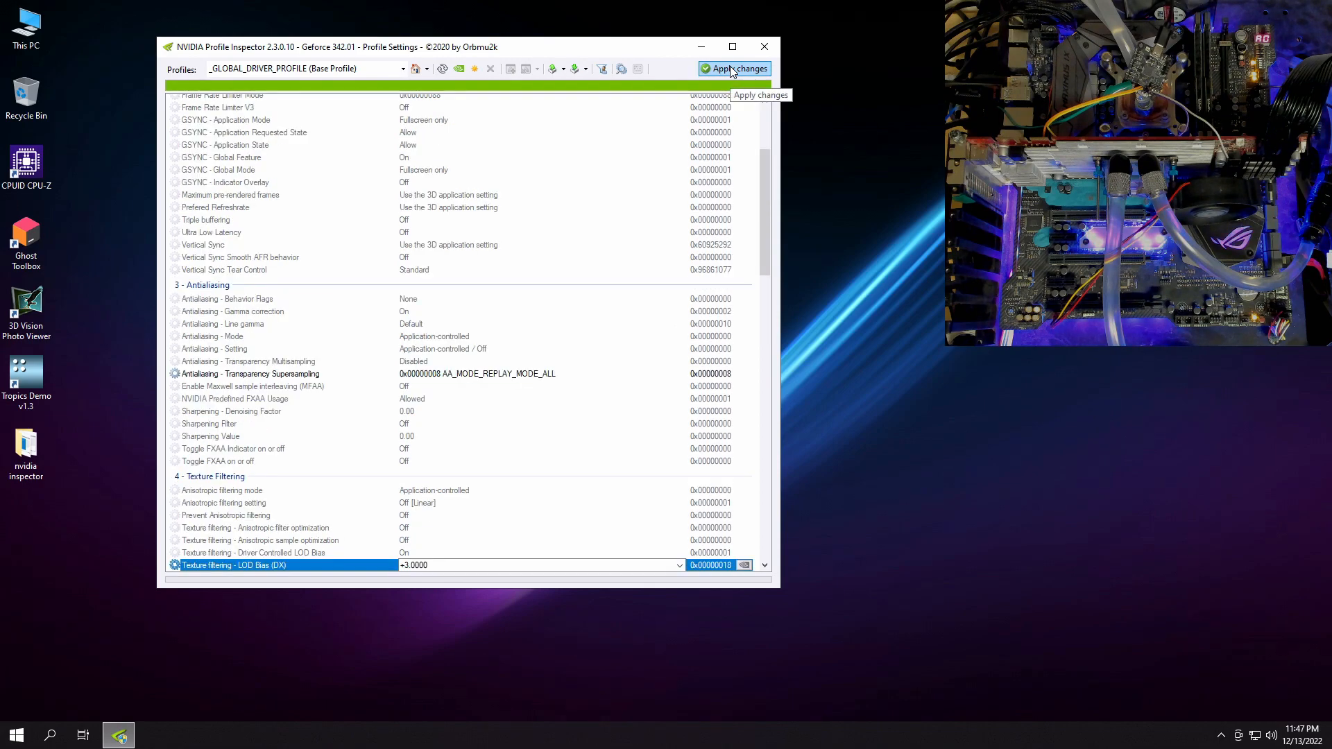
pyautogui.moveTo(765, 197); pyautogui.dragTo(764, 234)
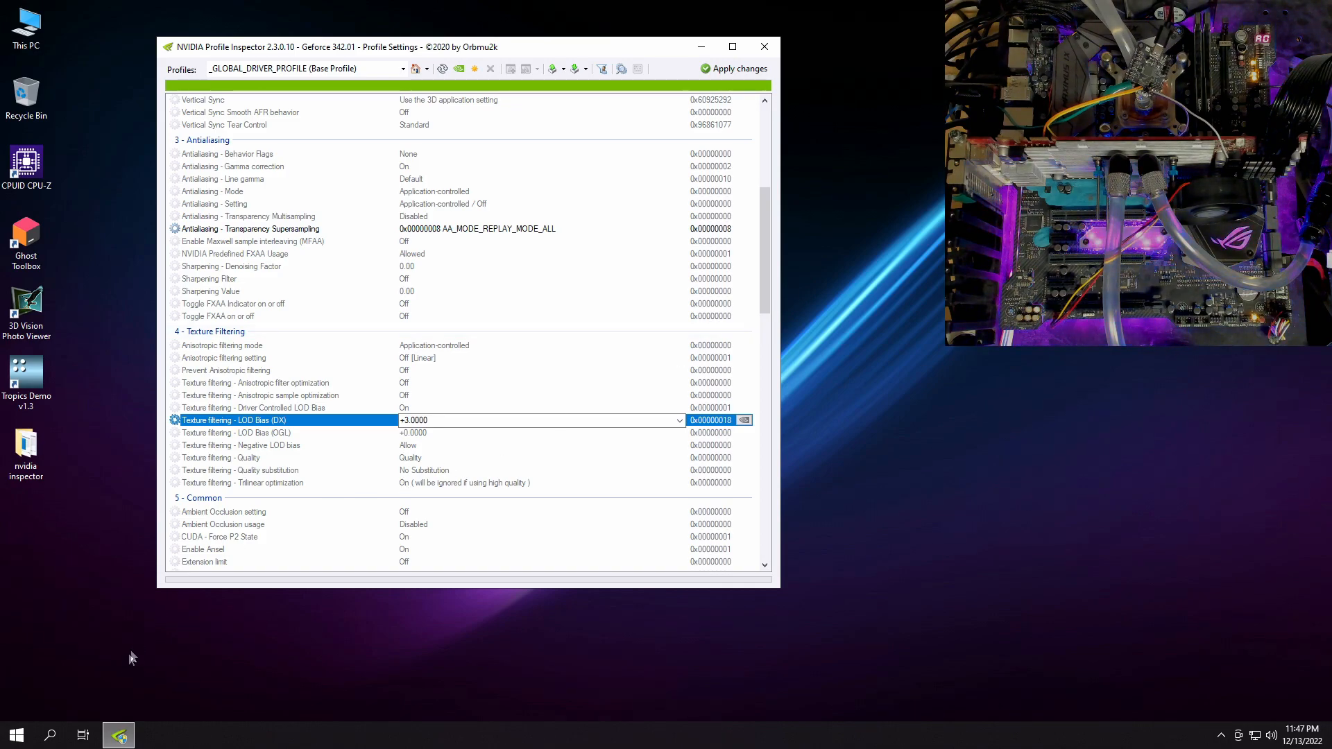
# - Open LOD HEX.txt from the OC Programs folder inside 1-INSTALLERS on the TESTBENCH (E:) drive, and close the file browser
pyautogui.click(17, 734)
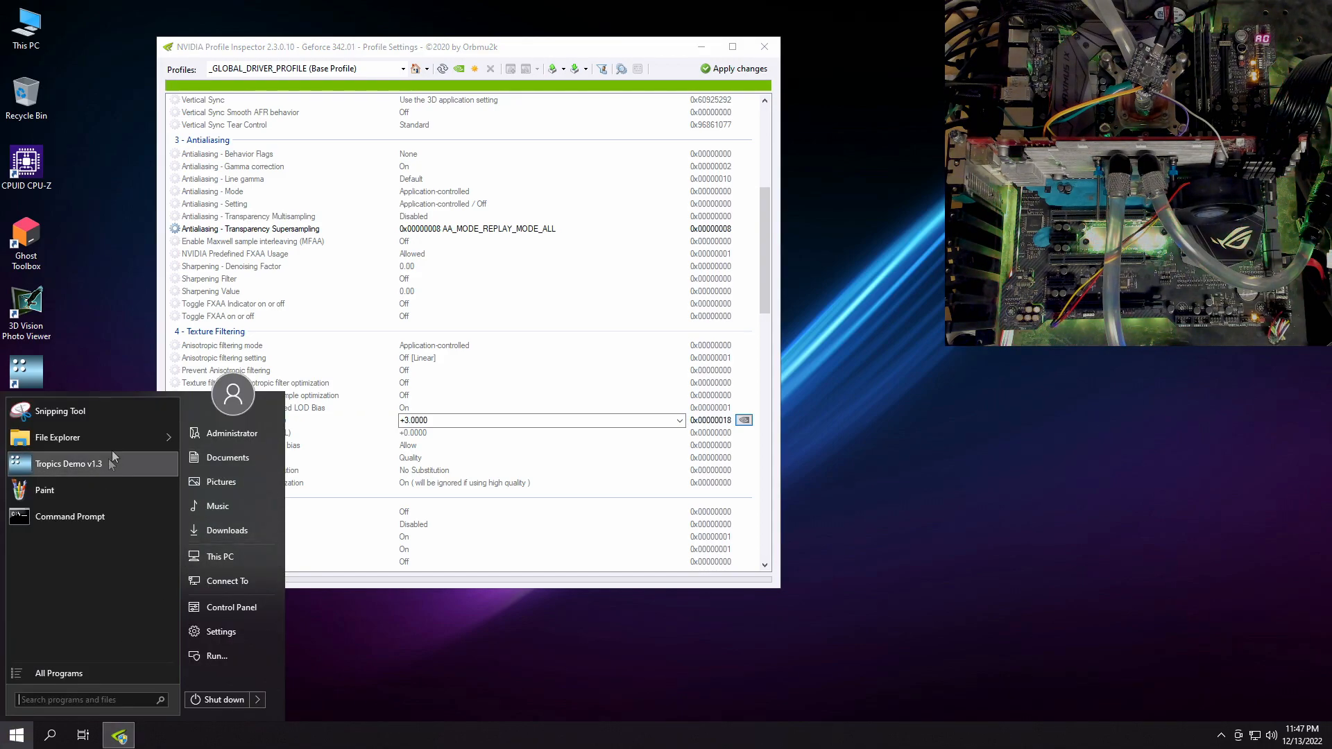
pyautogui.click(77, 438)
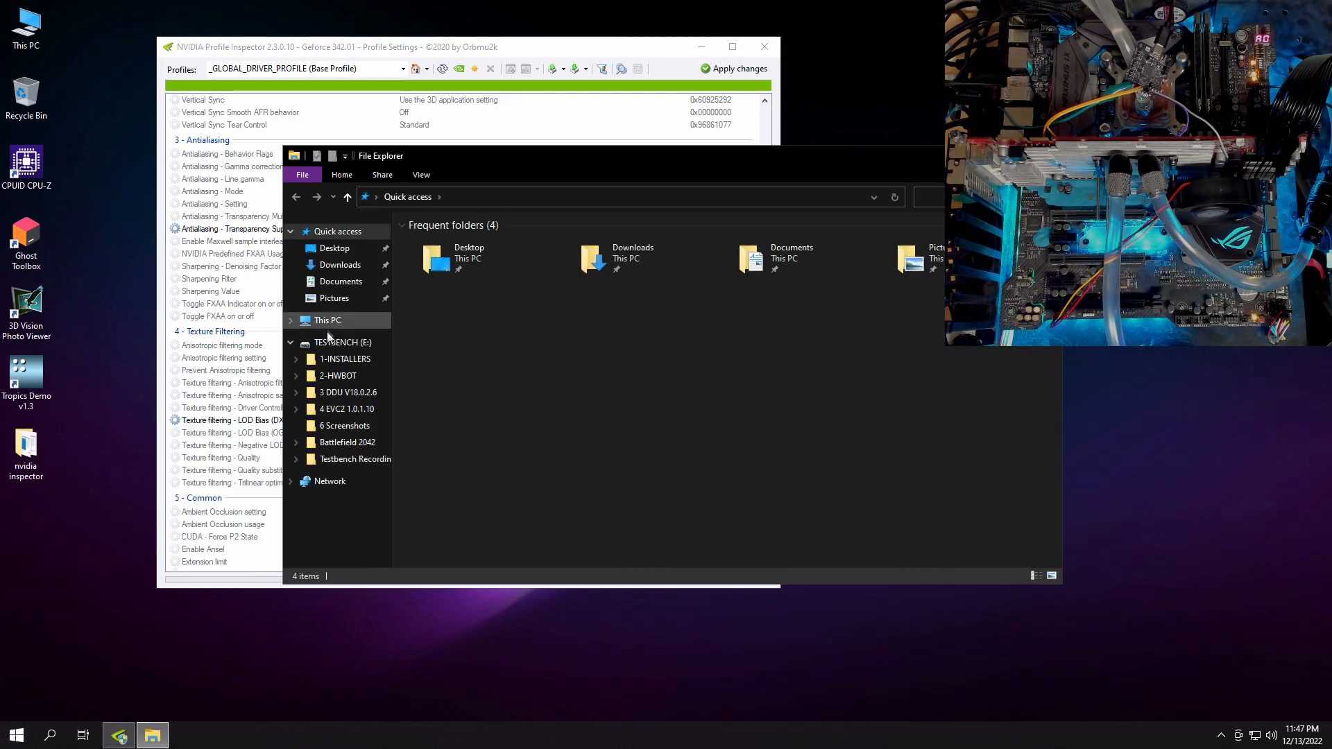
pyautogui.click(342, 342)
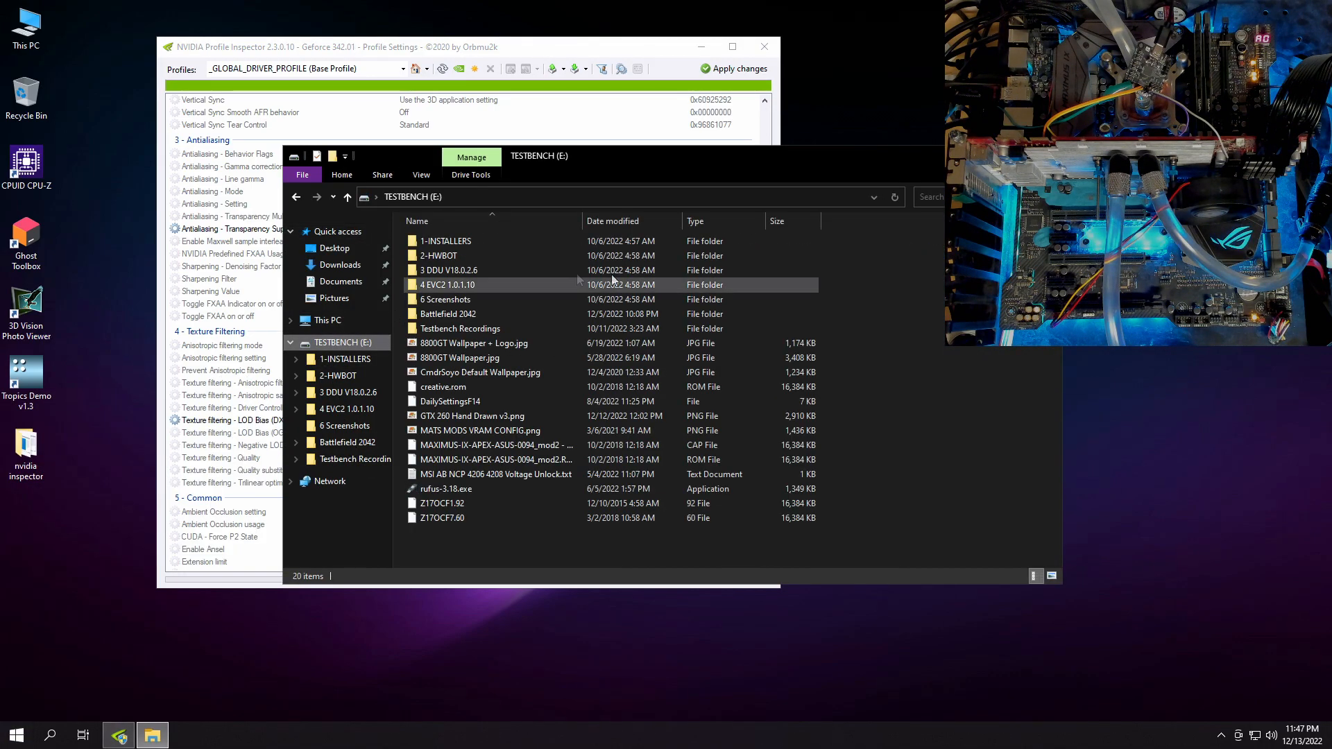
pyautogui.doubleClick(488, 241)
pyautogui.doubleClick(477, 260)
pyautogui.scroll(-5, 540, 420)
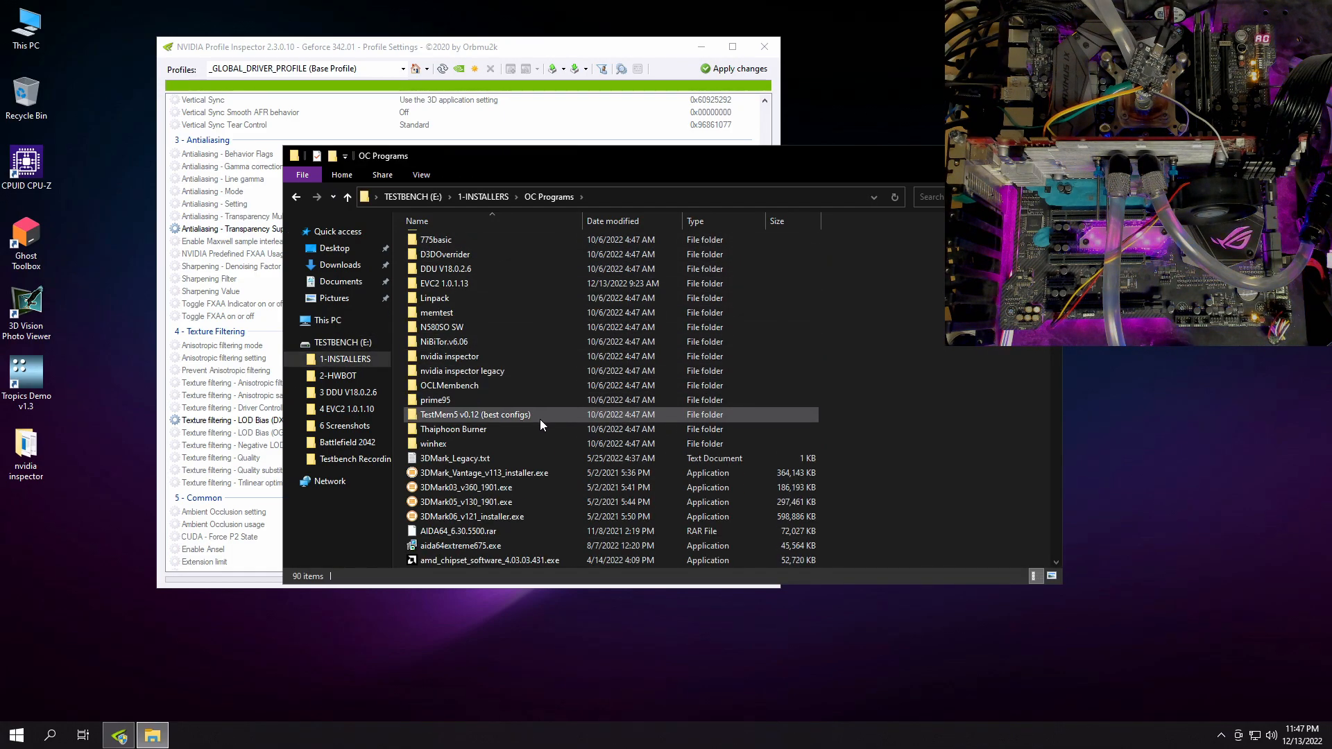
pyautogui.scroll(-6, 573, 423)
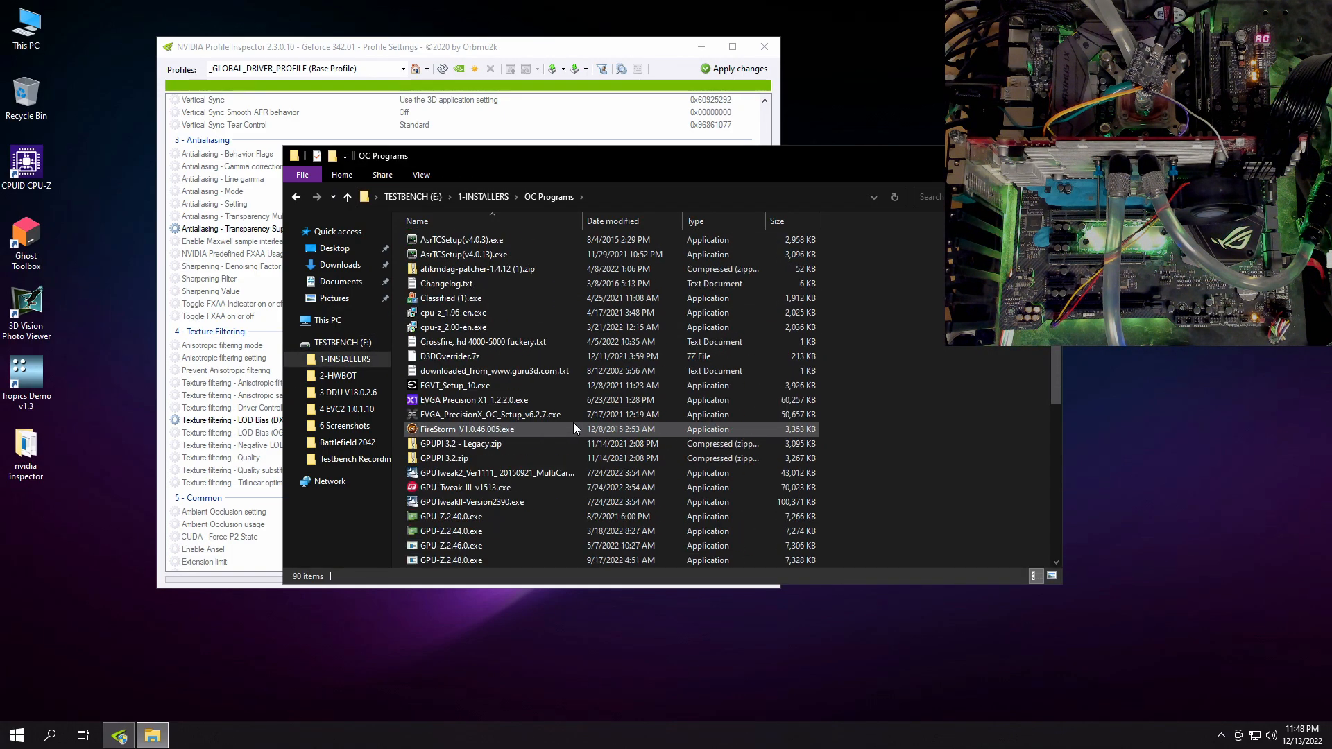
pyautogui.scroll(-4, 573, 428)
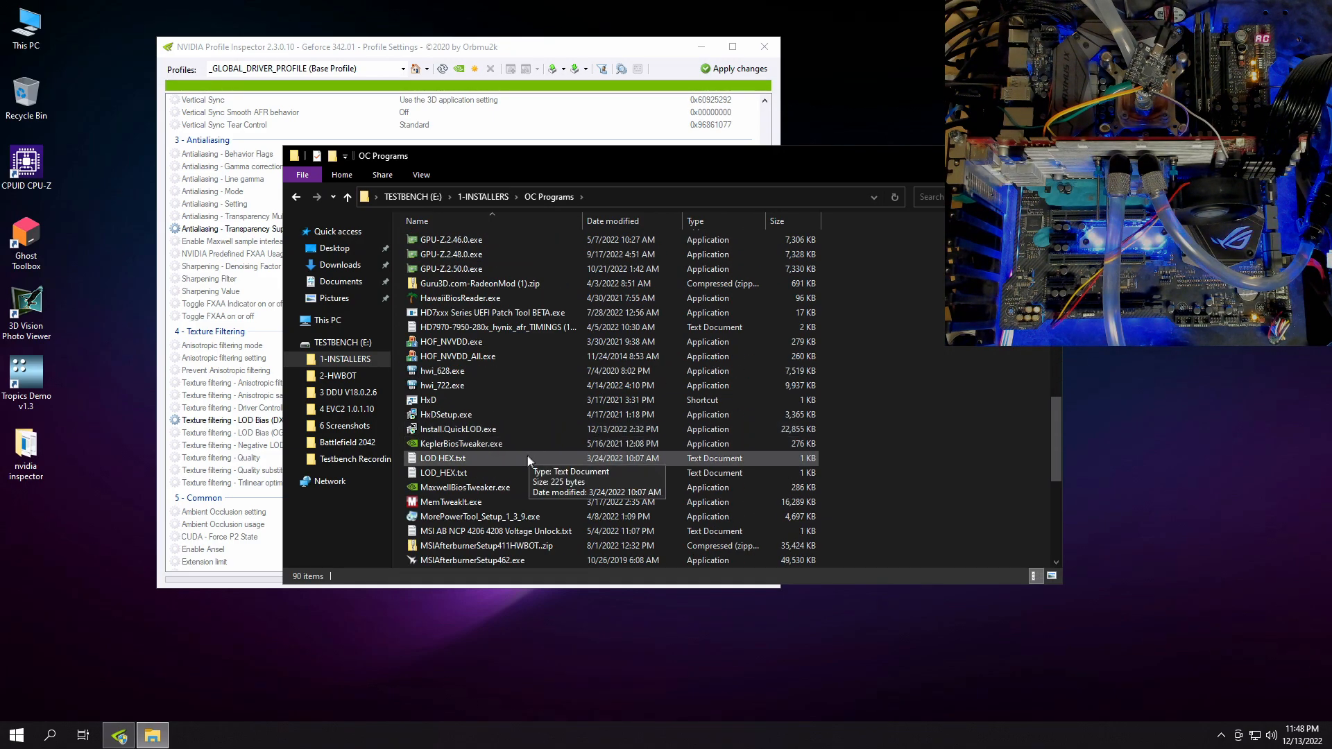
pyautogui.doubleClick(523, 458)
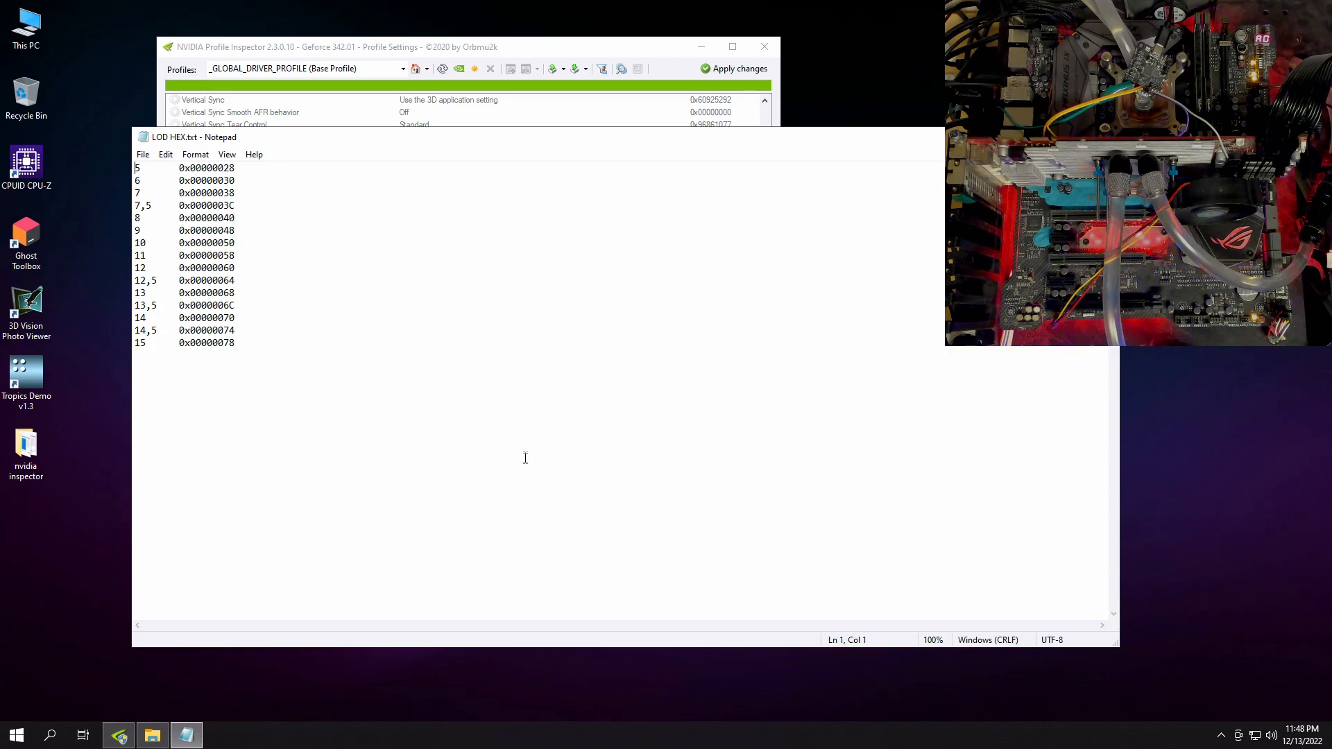
pyautogui.click(1048, 156)
# - Shrink and place the LOD HEX.txt window beside the profile settings, and select its whole list of LOD hex values
pyautogui.moveTo(392, 183); pyautogui.dragTo(582, 205)
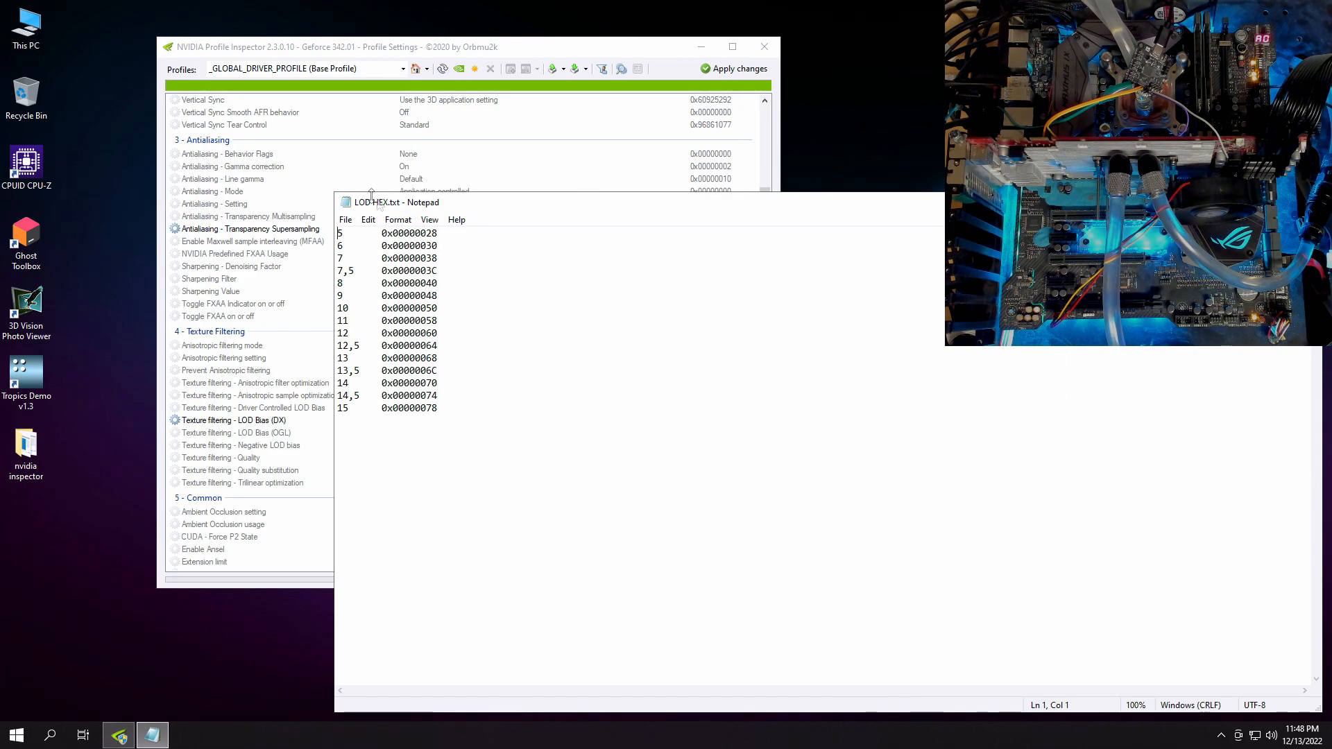
pyautogui.moveTo(335, 194); pyautogui.dragTo(800, 335)
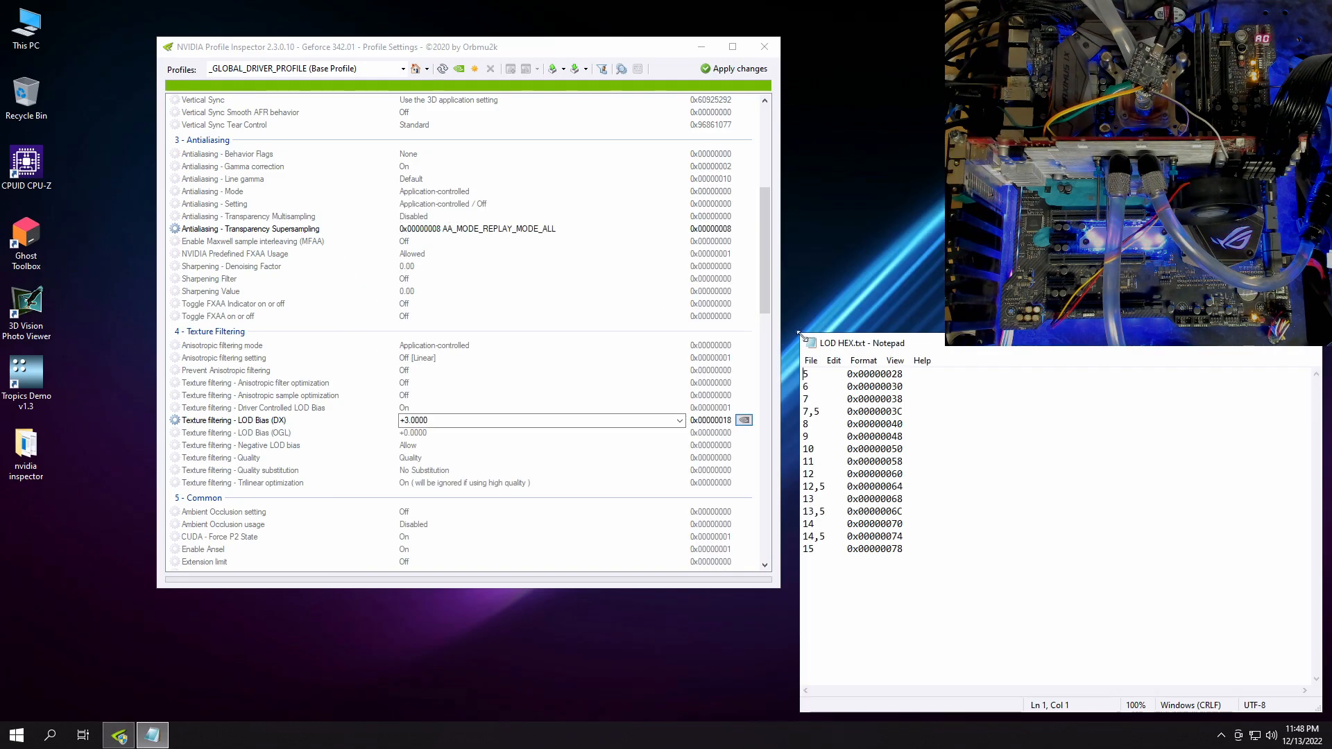
pyautogui.moveTo(923, 552); pyautogui.dragTo(798, 368)
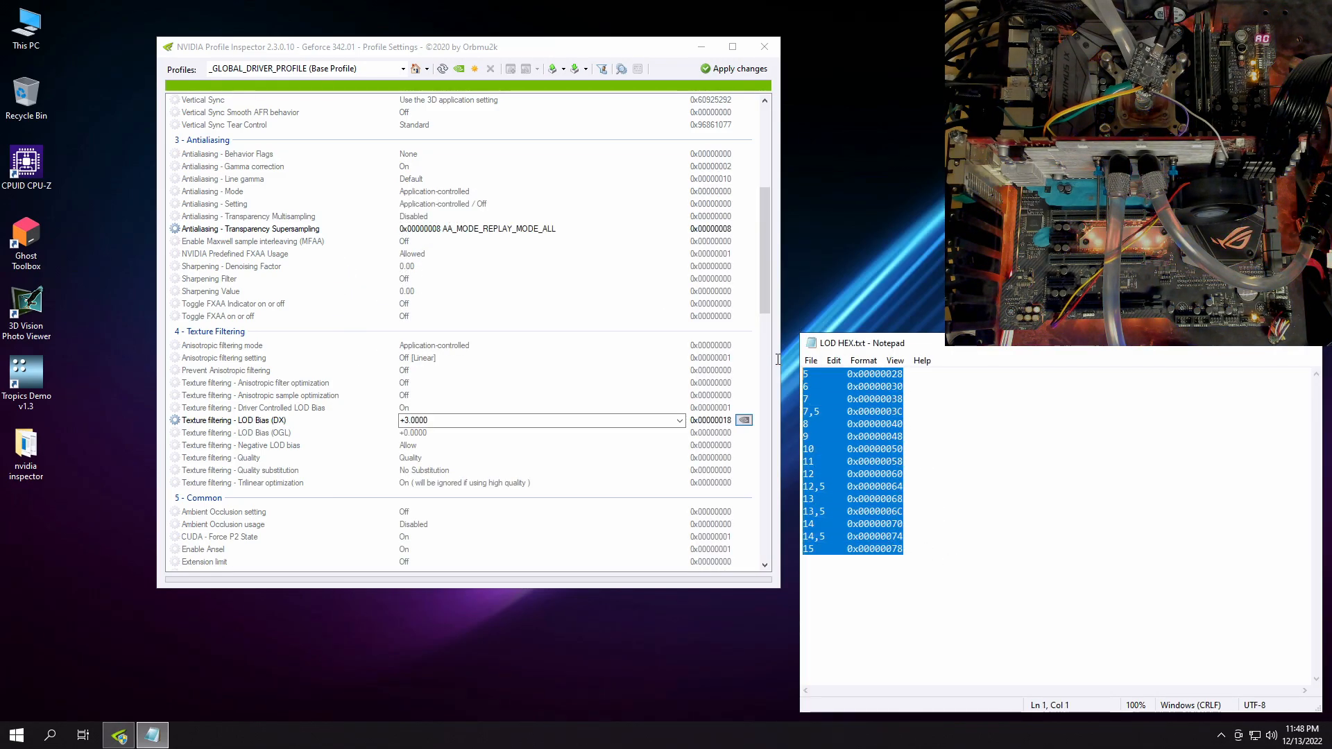
# - Set Texture filtering - LOD Bias (DX) to the list's hex value for LOD 15, 0x00000078, and apply the profile changes
pyautogui.click(704, 424)
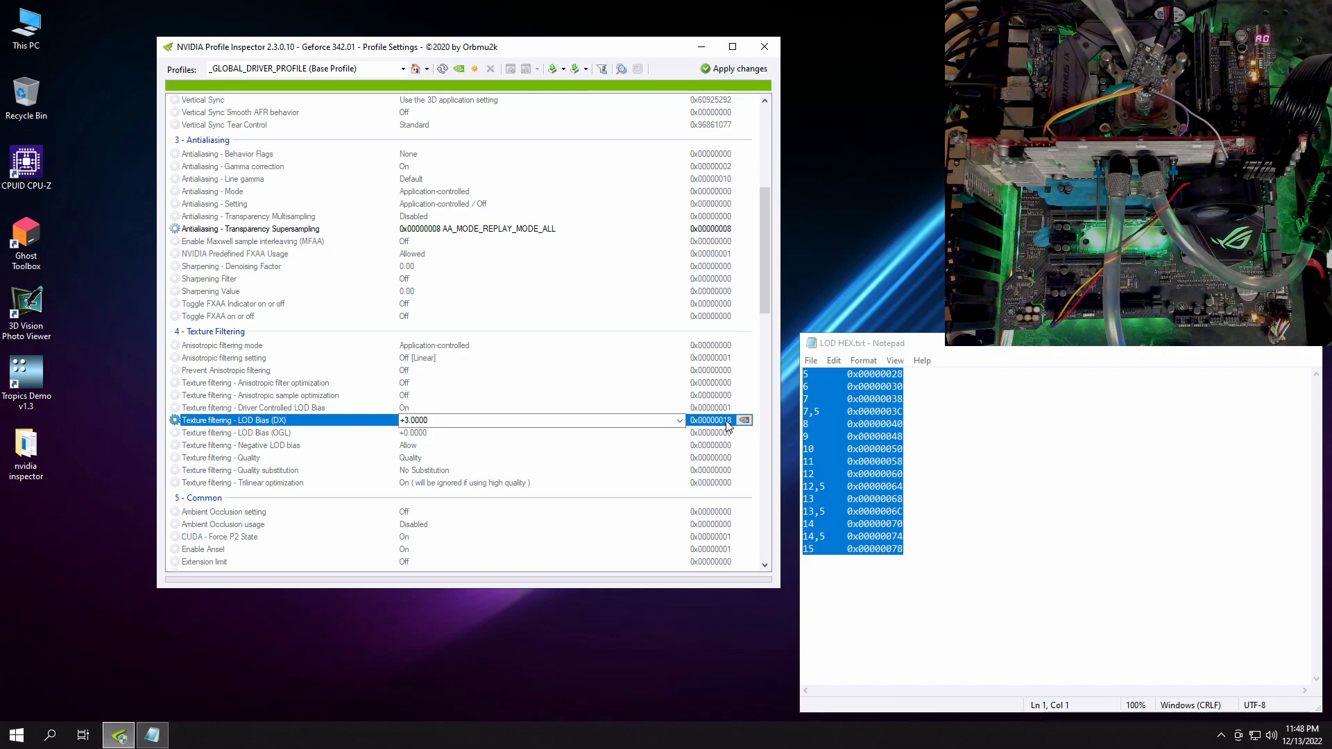
pyautogui.moveTo(895, 559); pyautogui.dragTo(778, 367)
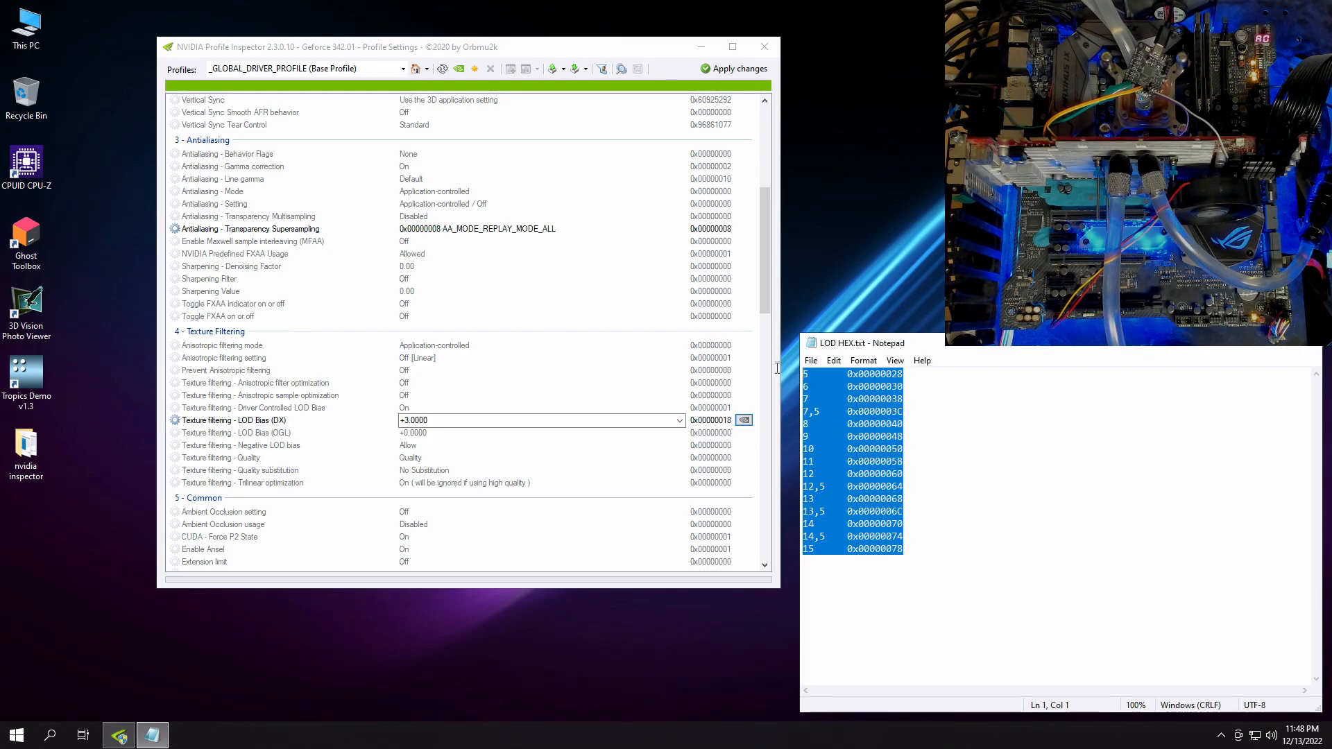
pyautogui.click(955, 560)
pyautogui.click(441, 419)
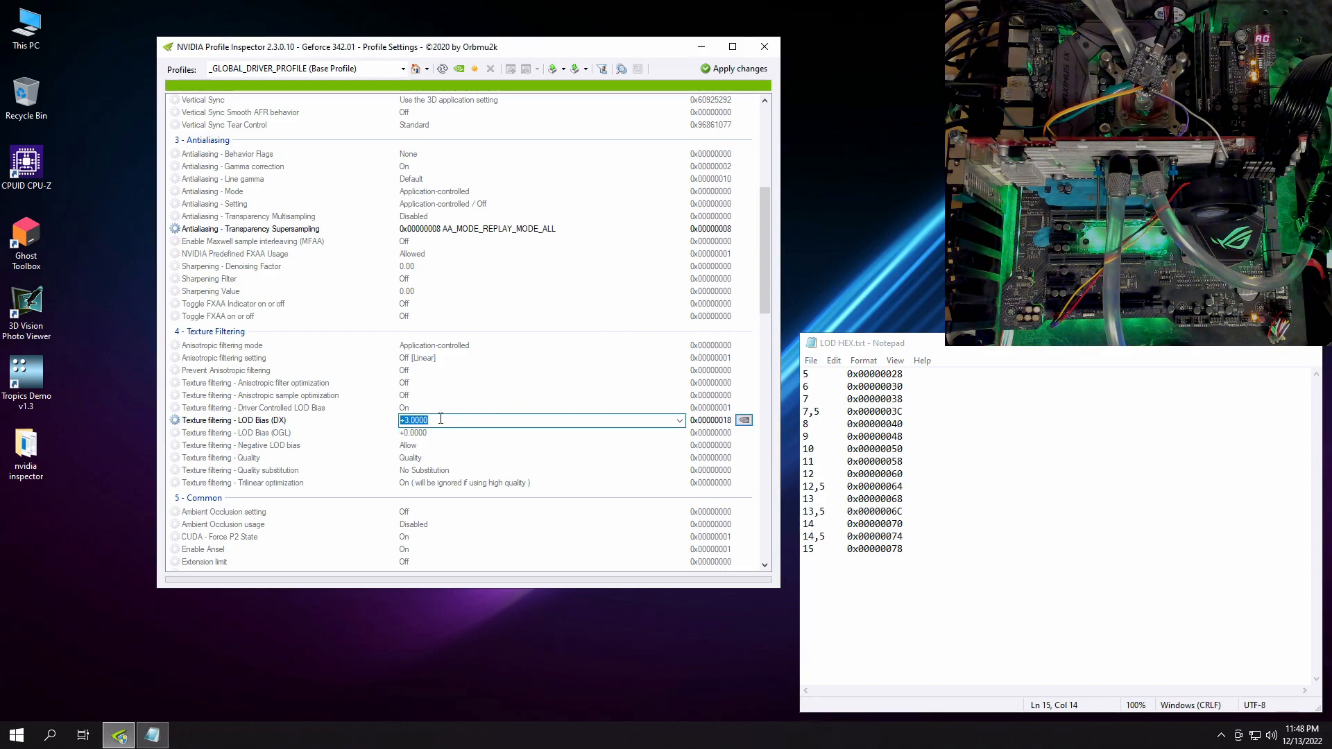
pyautogui.write('0x')
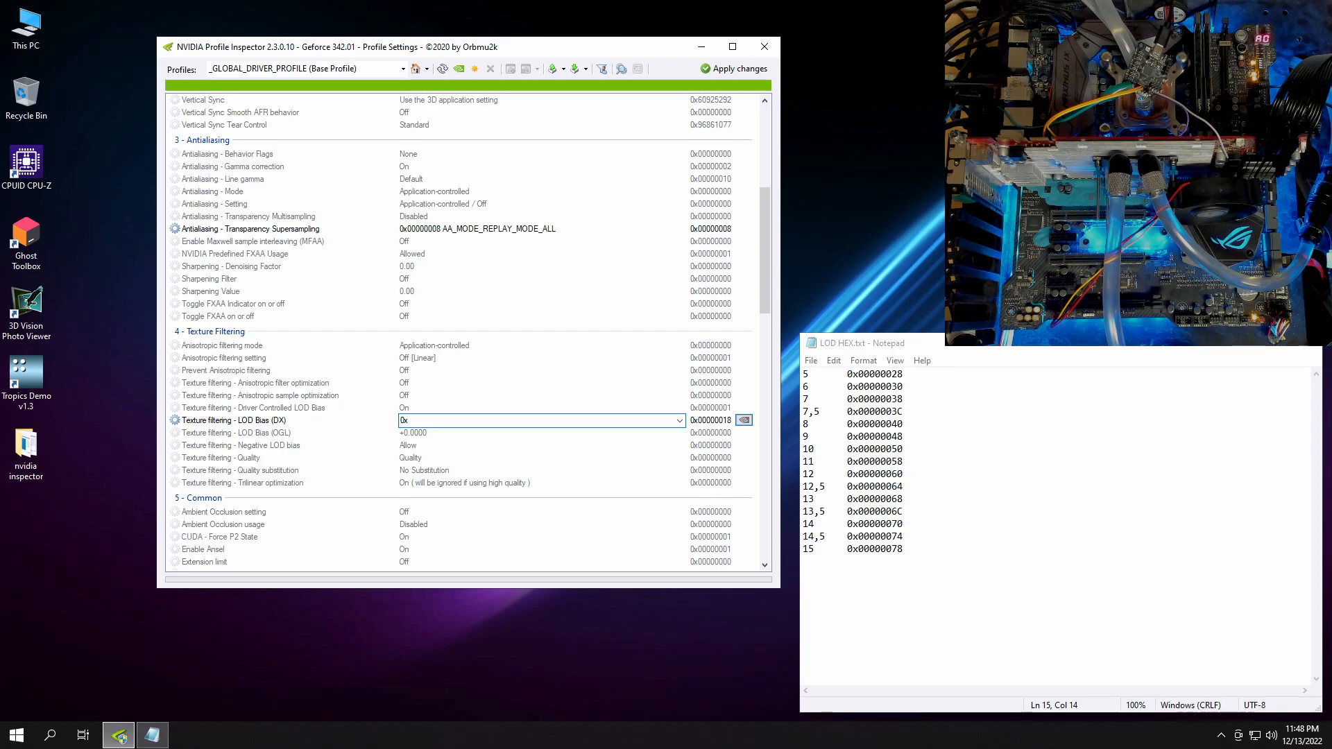
pyautogui.write('000000')
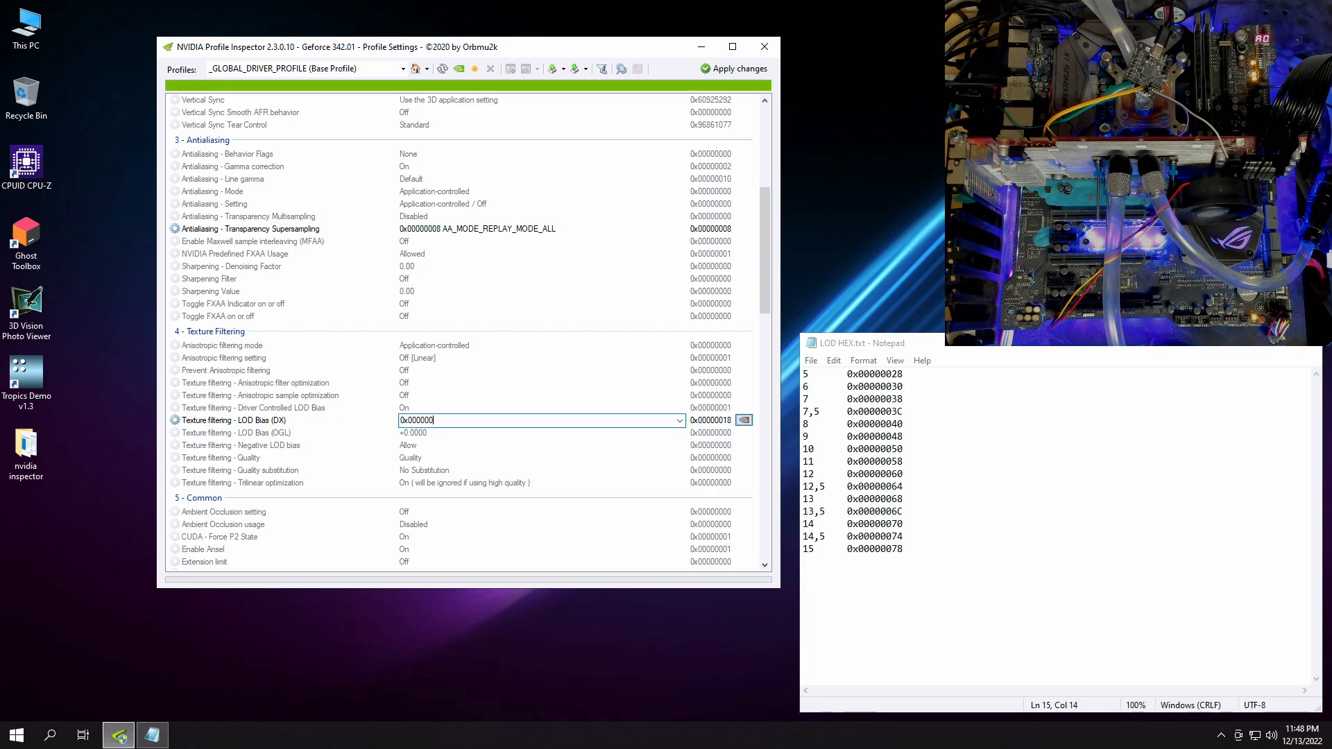
pyautogui.write('0078')
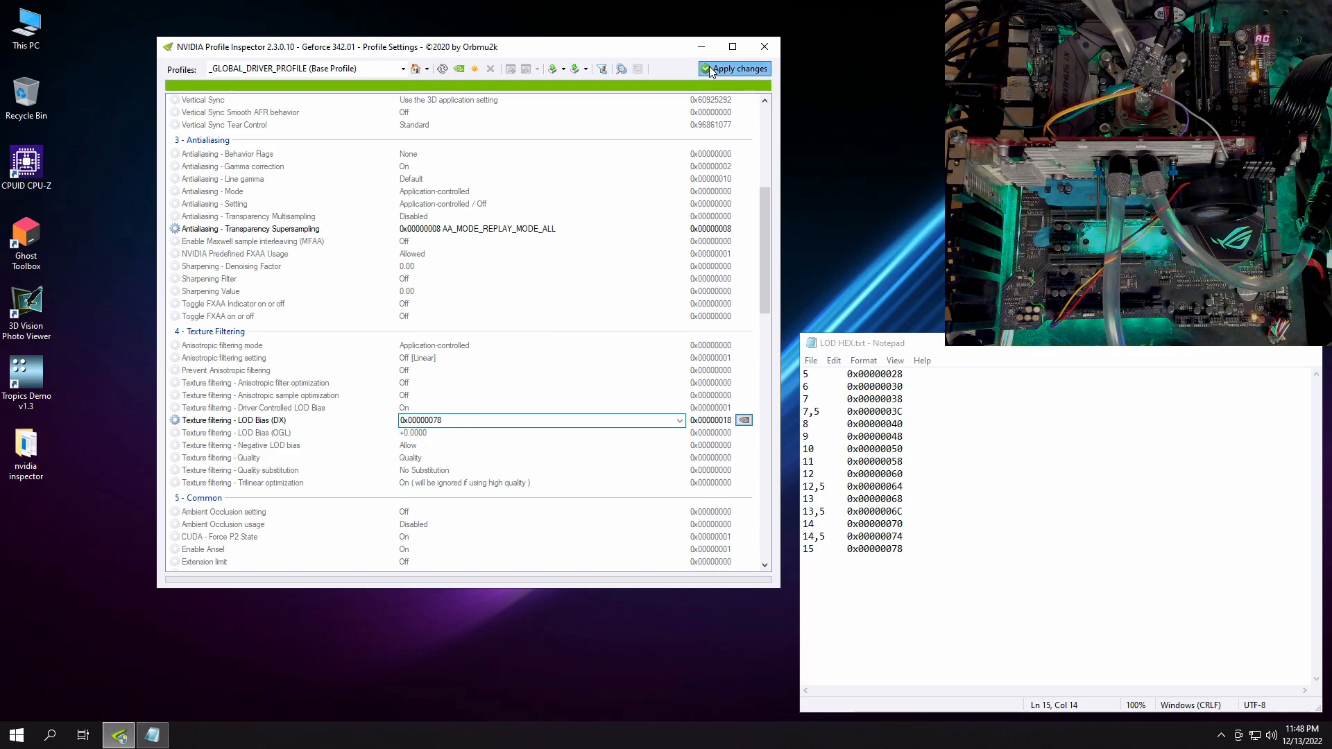
pyautogui.click(734, 69)
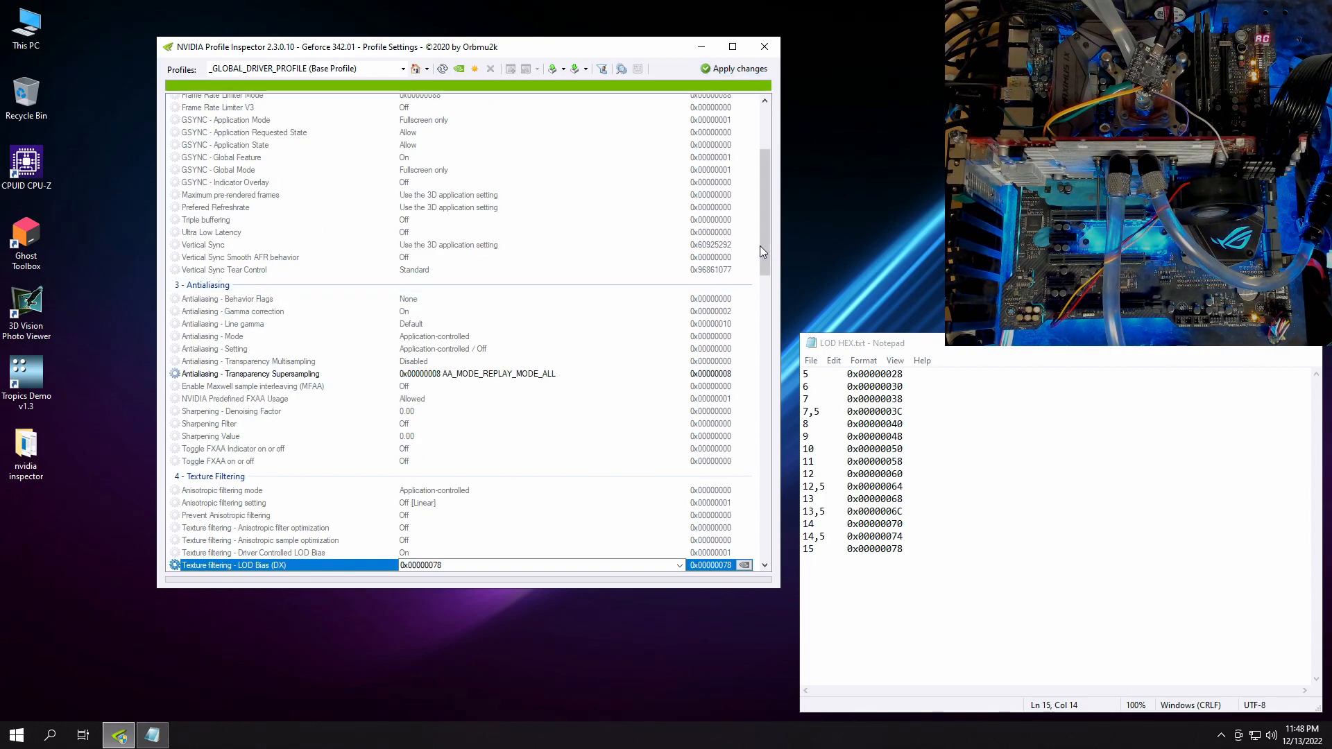
# - Review the hex values for the different LOD levels in LOD HEX.txt, comparing the final two digits of the entries
pyautogui.scroll(-5, 769, 297)
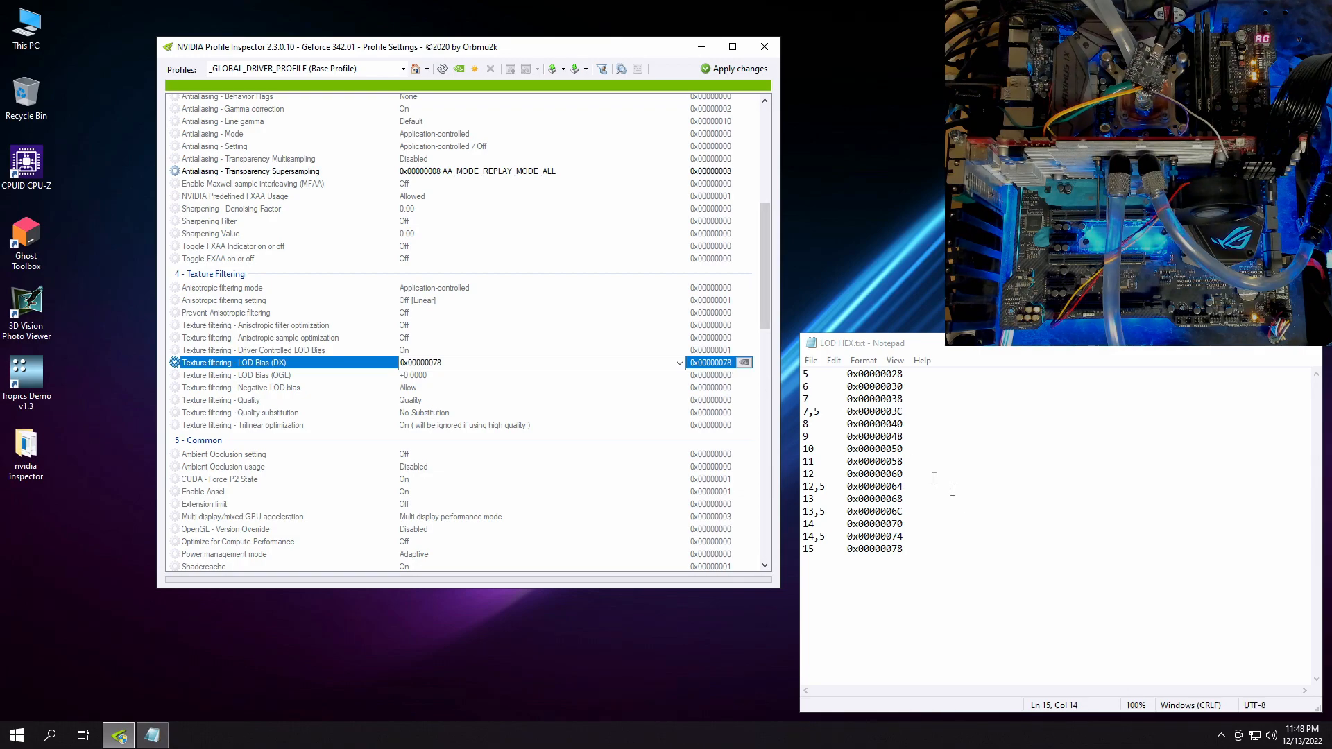
pyautogui.moveTo(961, 550); pyautogui.dragTo(794, 375)
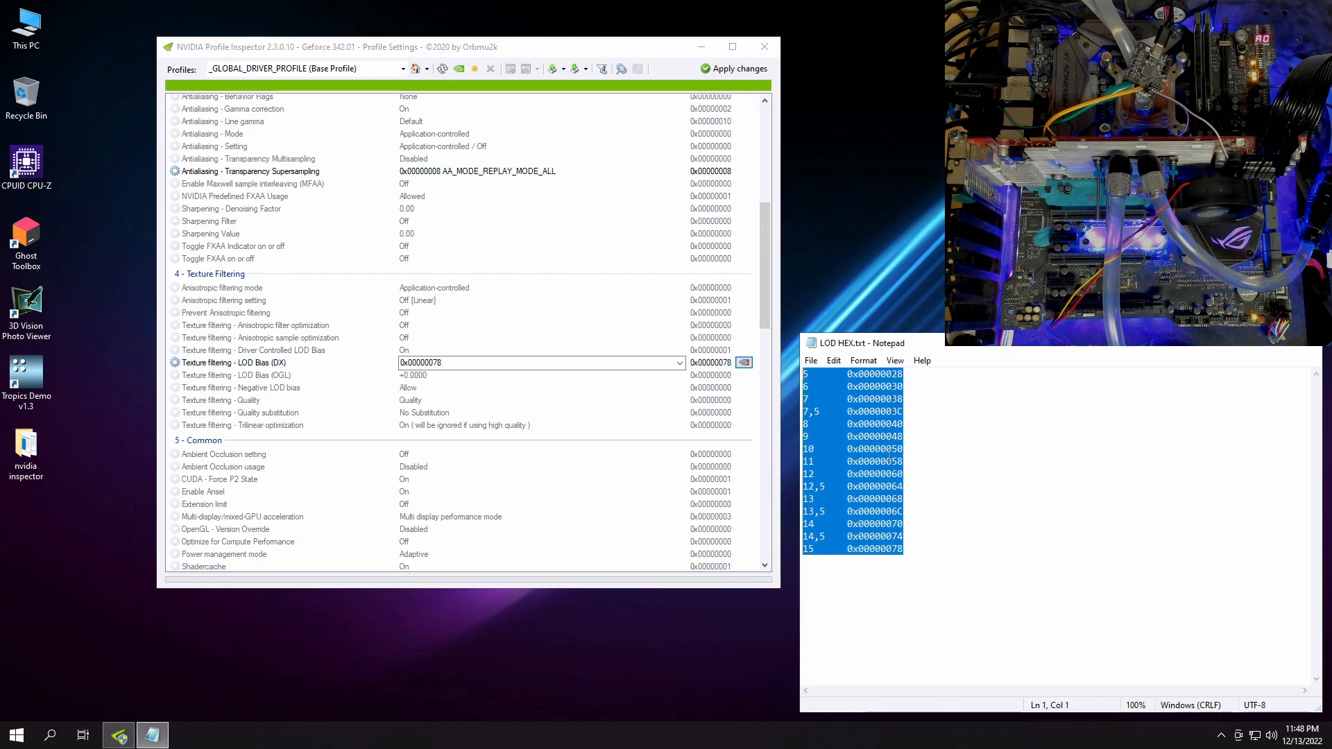
pyautogui.click(940, 549)
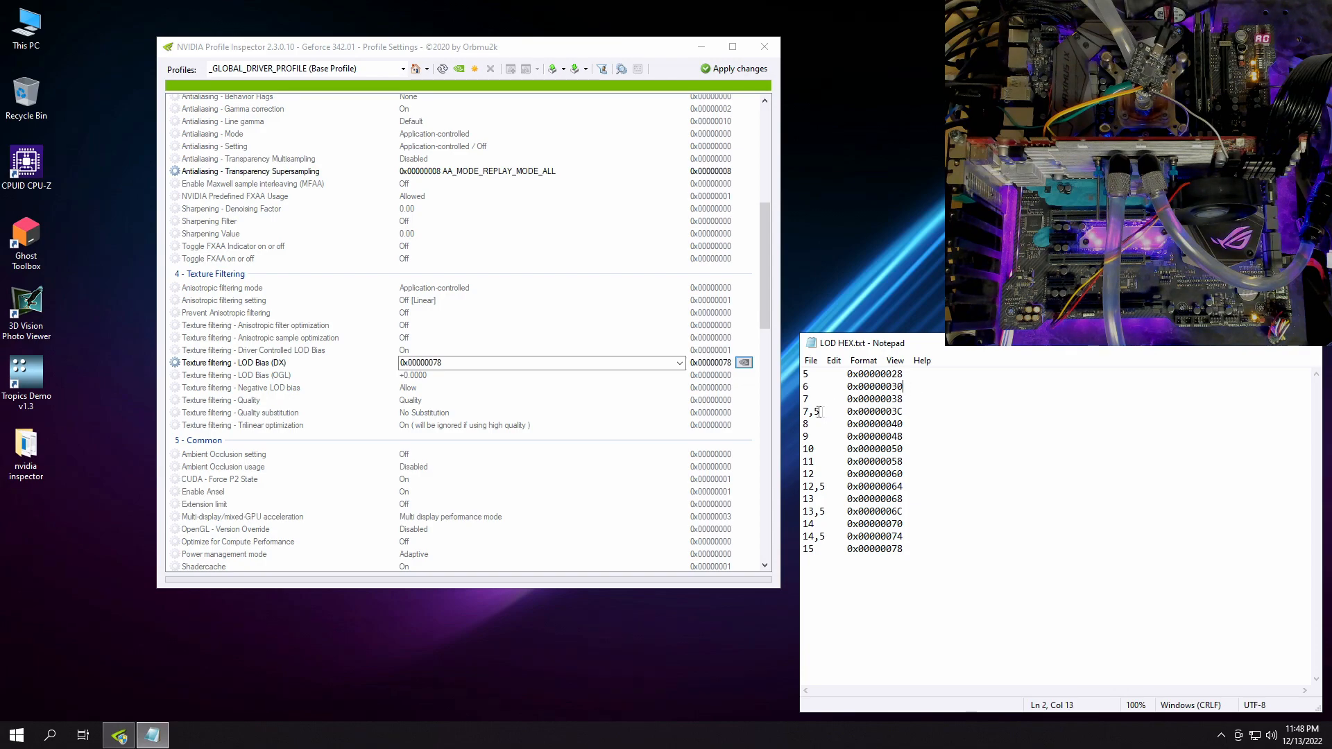
pyautogui.click(921, 411)
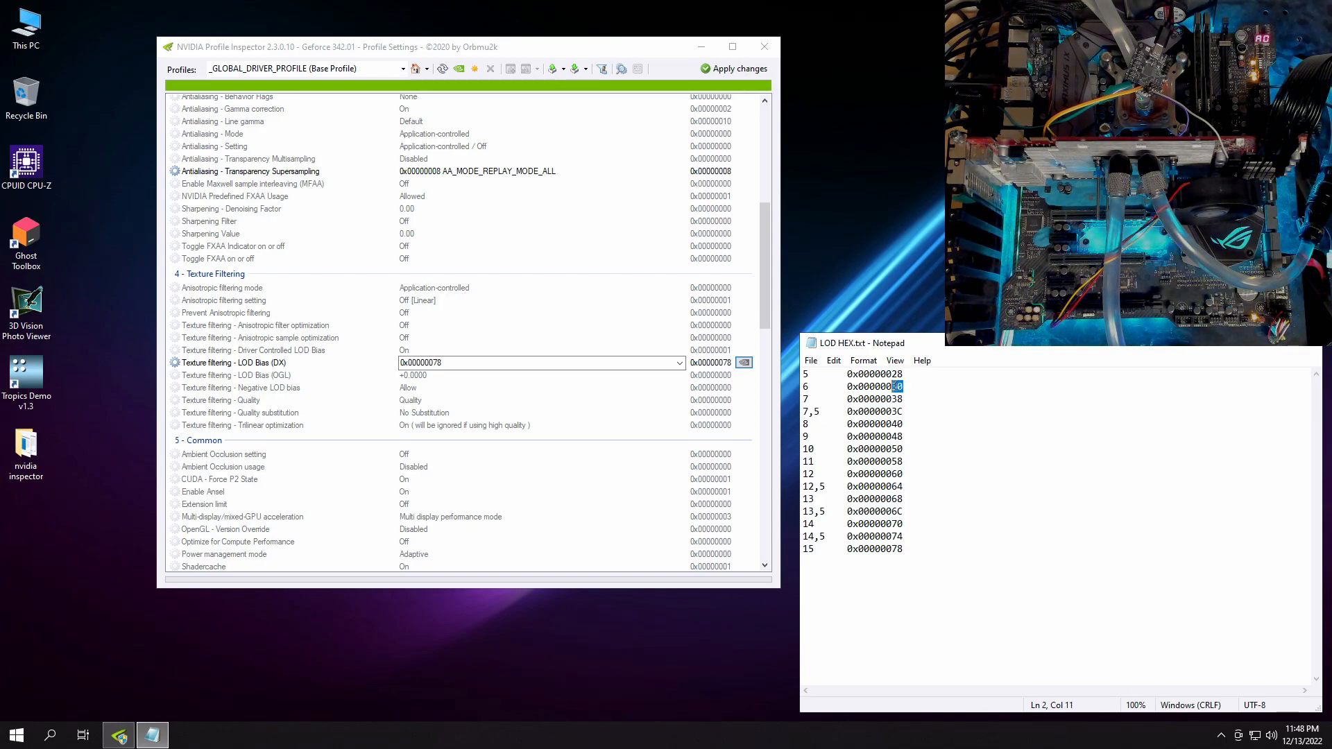
pyautogui.hotkey('shift', 'Left')
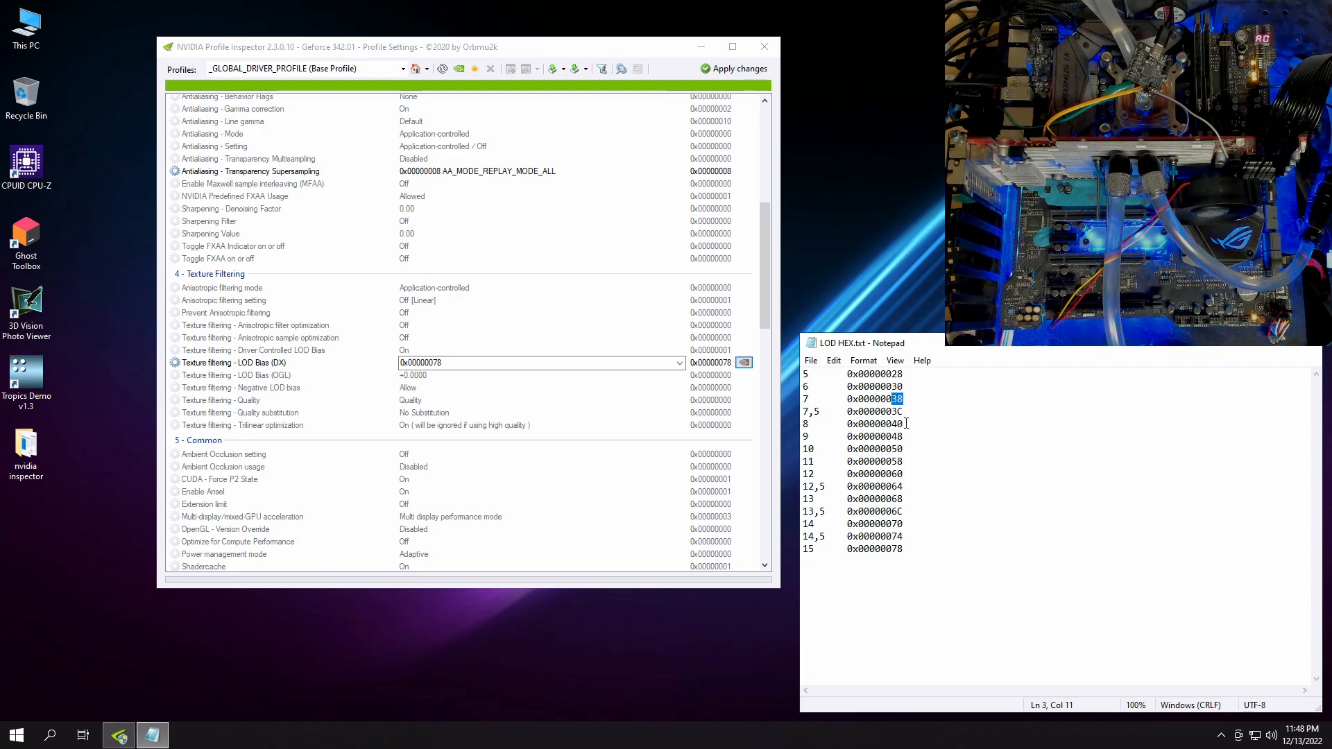
pyautogui.click(905, 464)
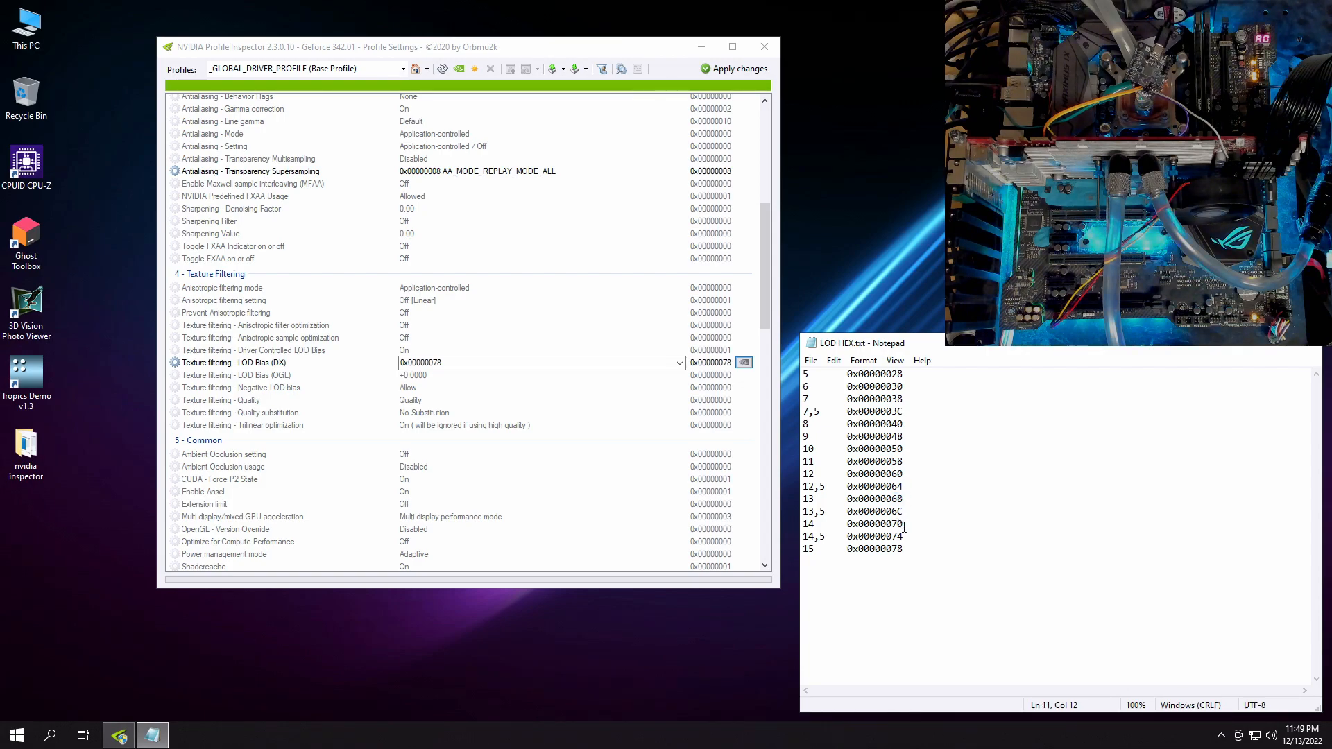
pyautogui.hotkey('shift', 'Left')
pyautogui.hotkey('shift', 'Left')
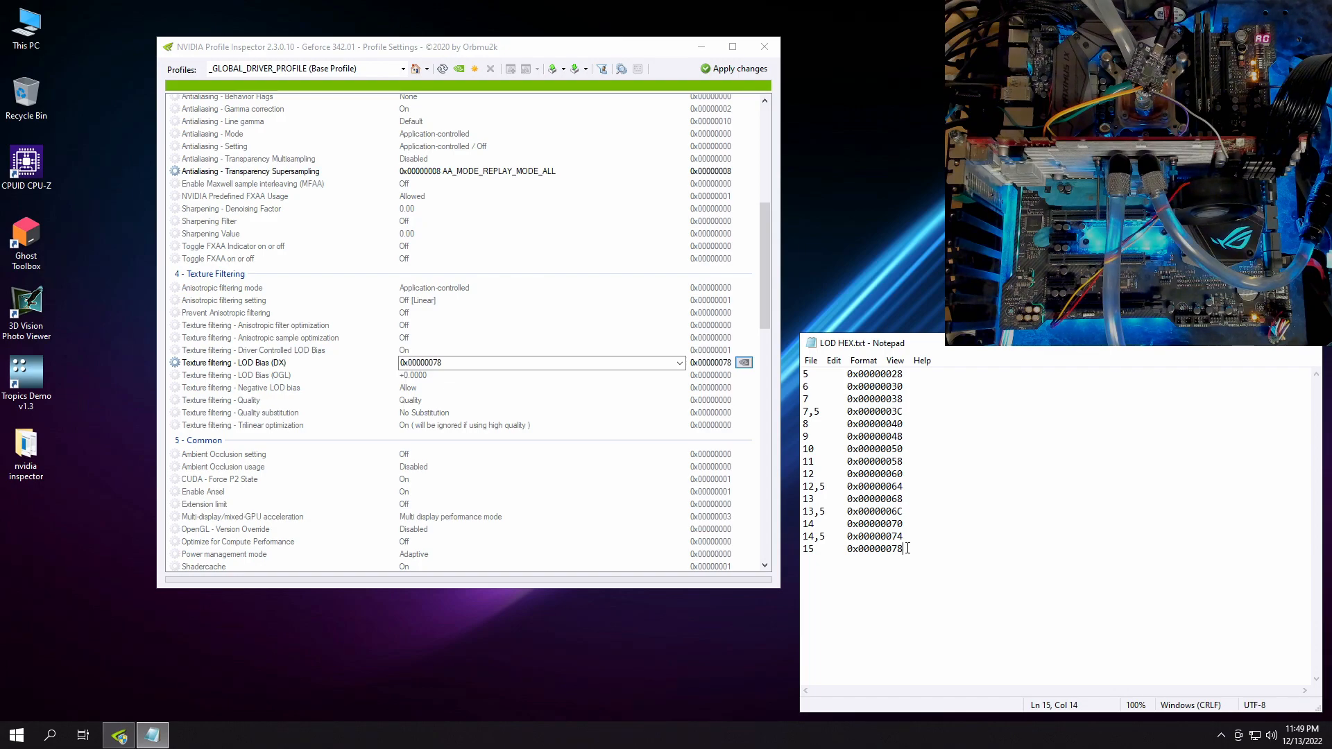
# - Close LOD HEX.txt, apply the profile changes once more and close the profile settings window
pyautogui.click(1304, 346)
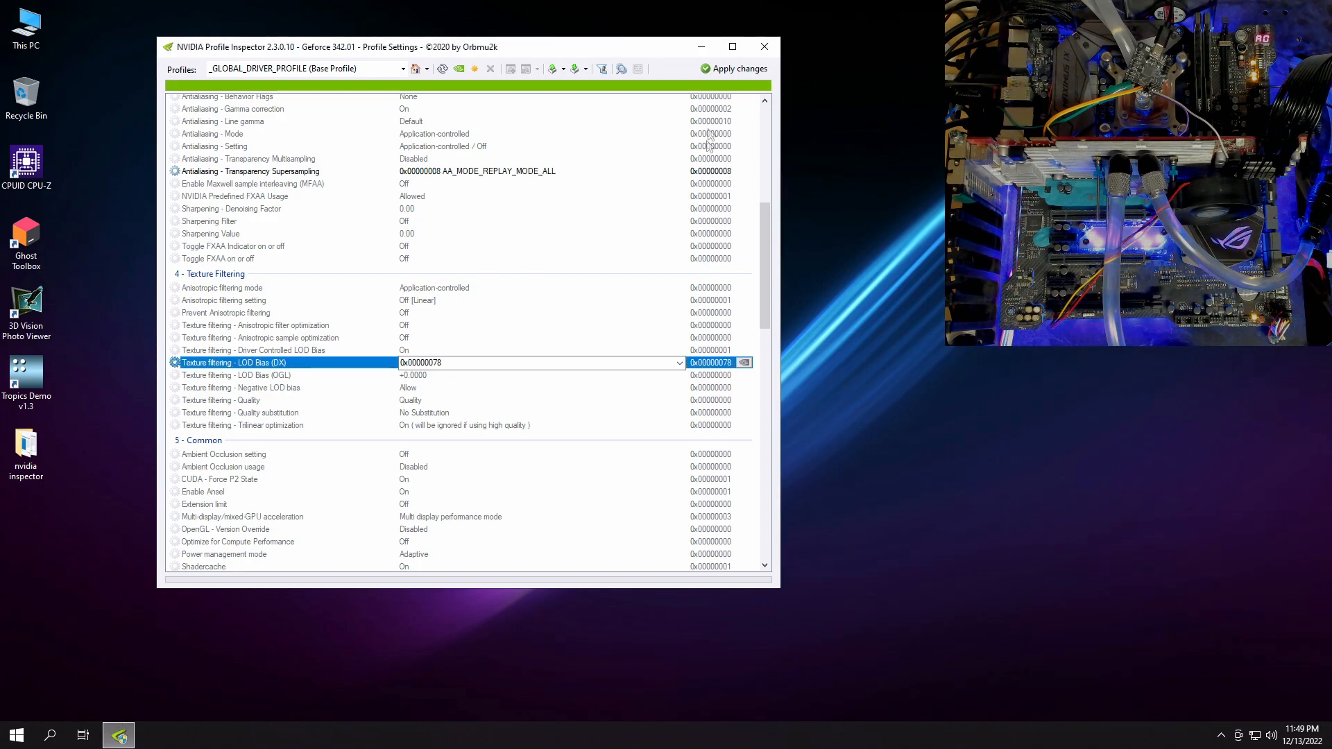
pyautogui.click(726, 70)
pyautogui.click(764, 47)
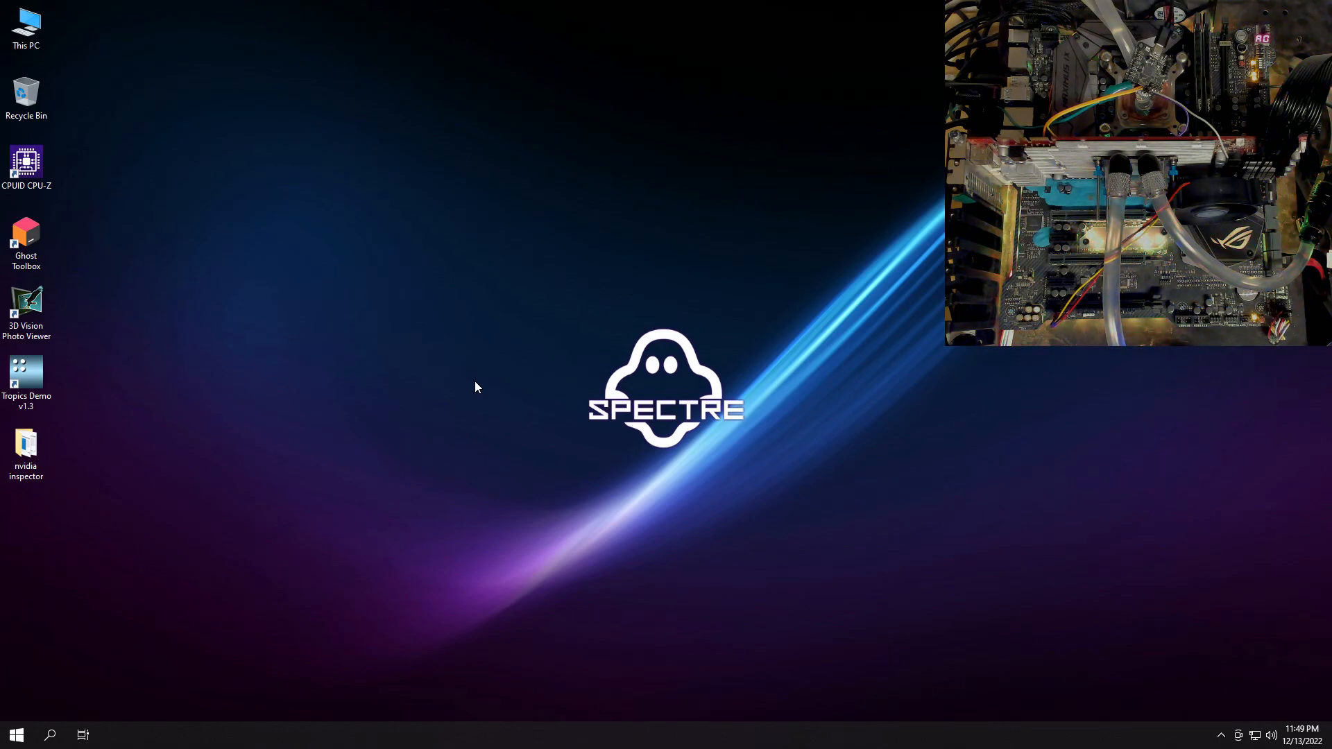
# - Launch Tropics Demo v1.3 and set anisotropy to 16, anti-aliasing to 8x, full screen off and resolution to 1280x720
pyautogui.doubleClick(25, 400)
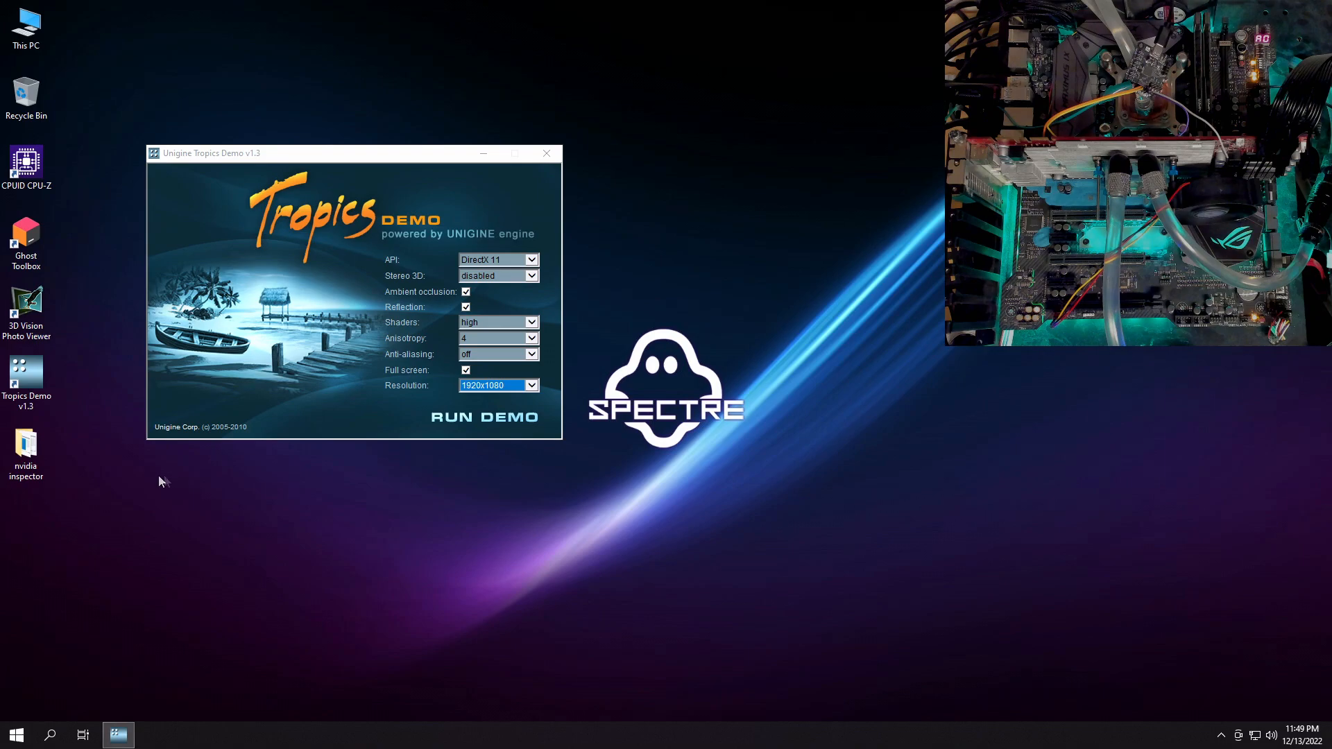
pyautogui.click(466, 362)
pyautogui.click(467, 356)
pyautogui.click(468, 383)
pyautogui.click(472, 389)
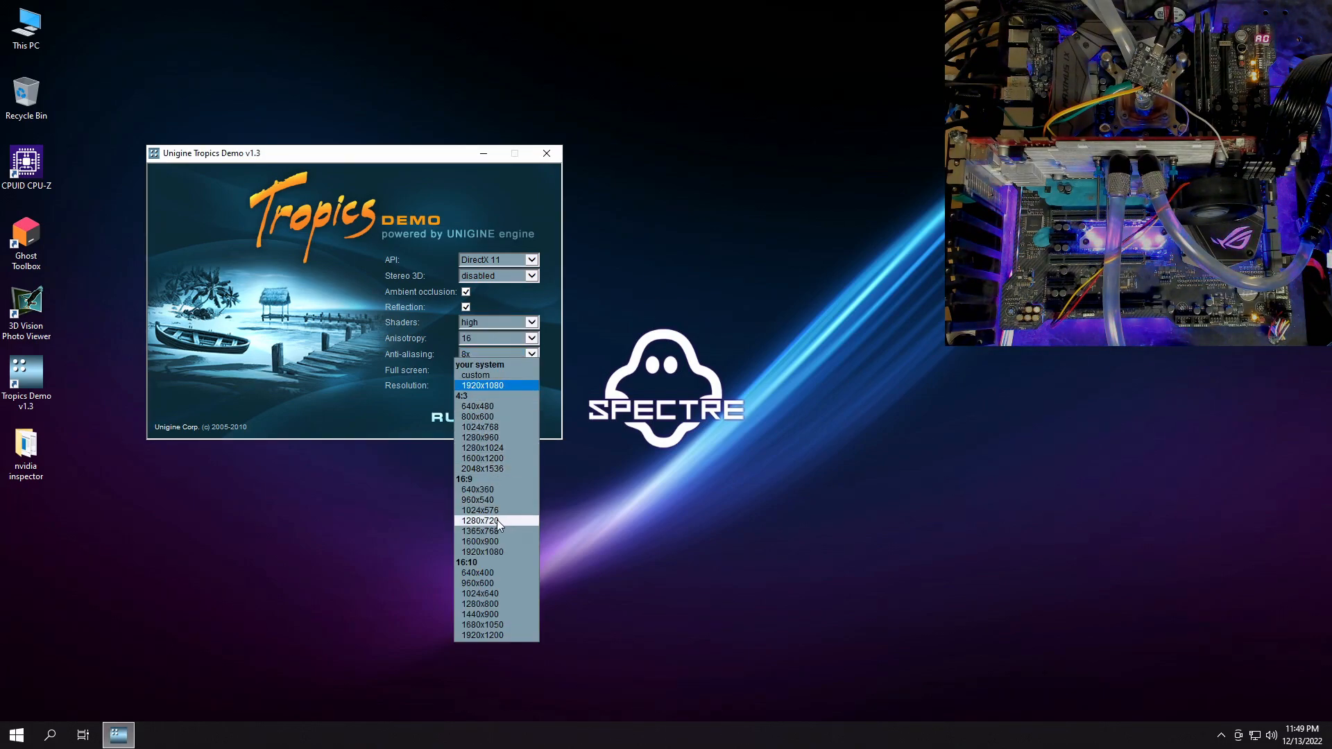
pyautogui.click(496, 521)
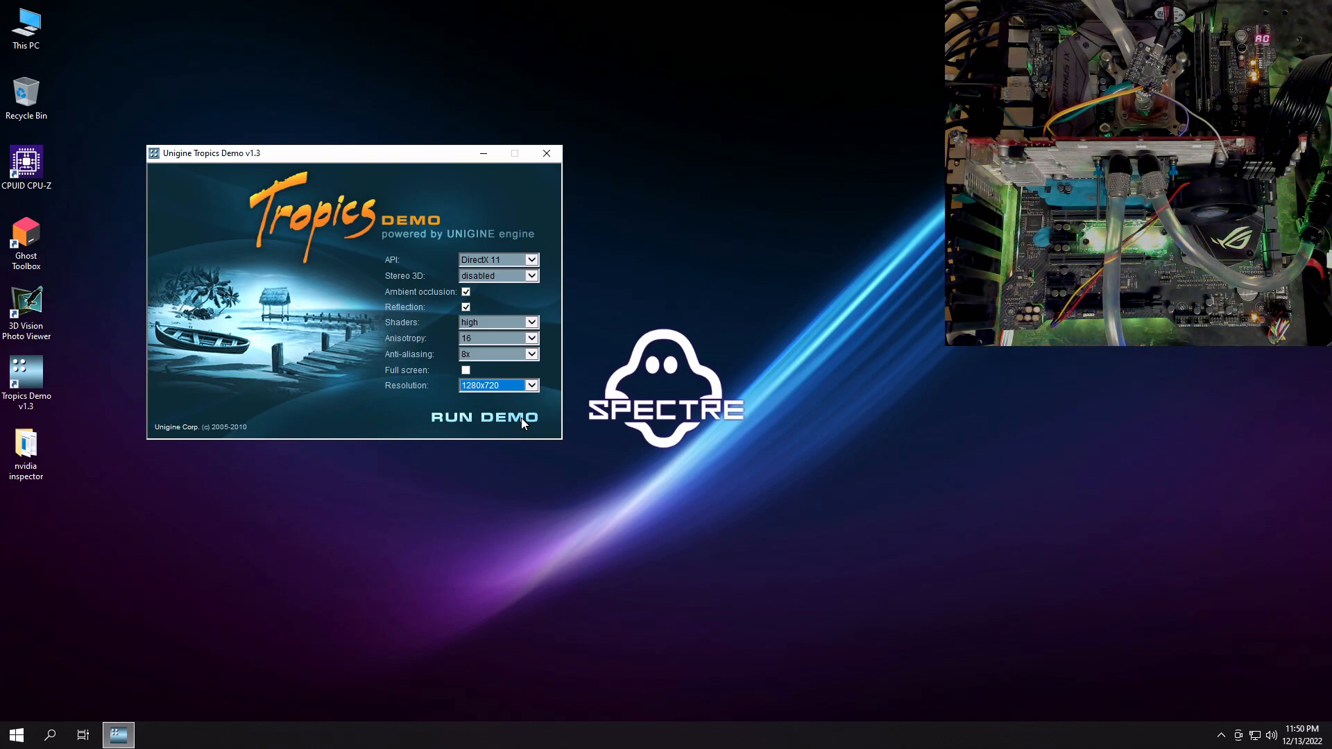
# - Run the Tropics demo, move its window near the upper edge of the desktop, run the benchmark and dismiss the results
pyautogui.click(522, 417)
pyautogui.moveTo(557, 164); pyautogui.dragTo(492, 25)
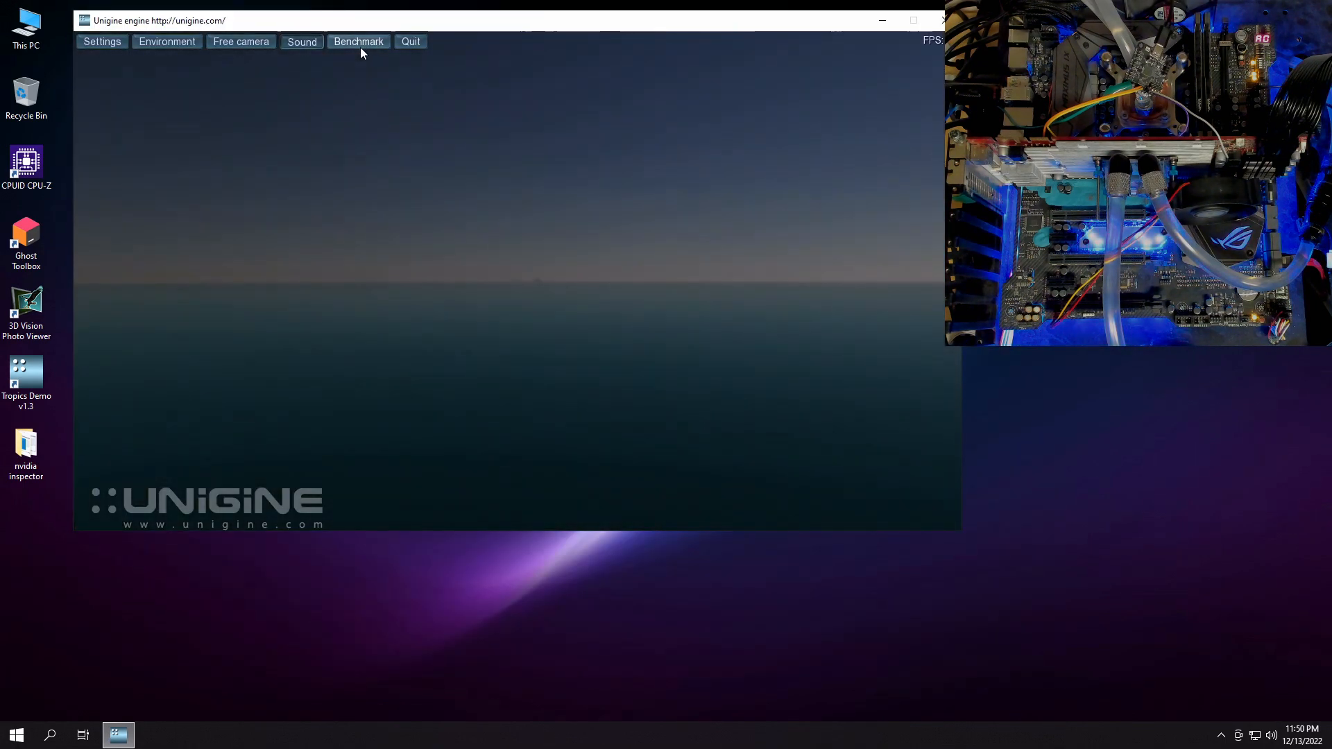
pyautogui.click(359, 43)
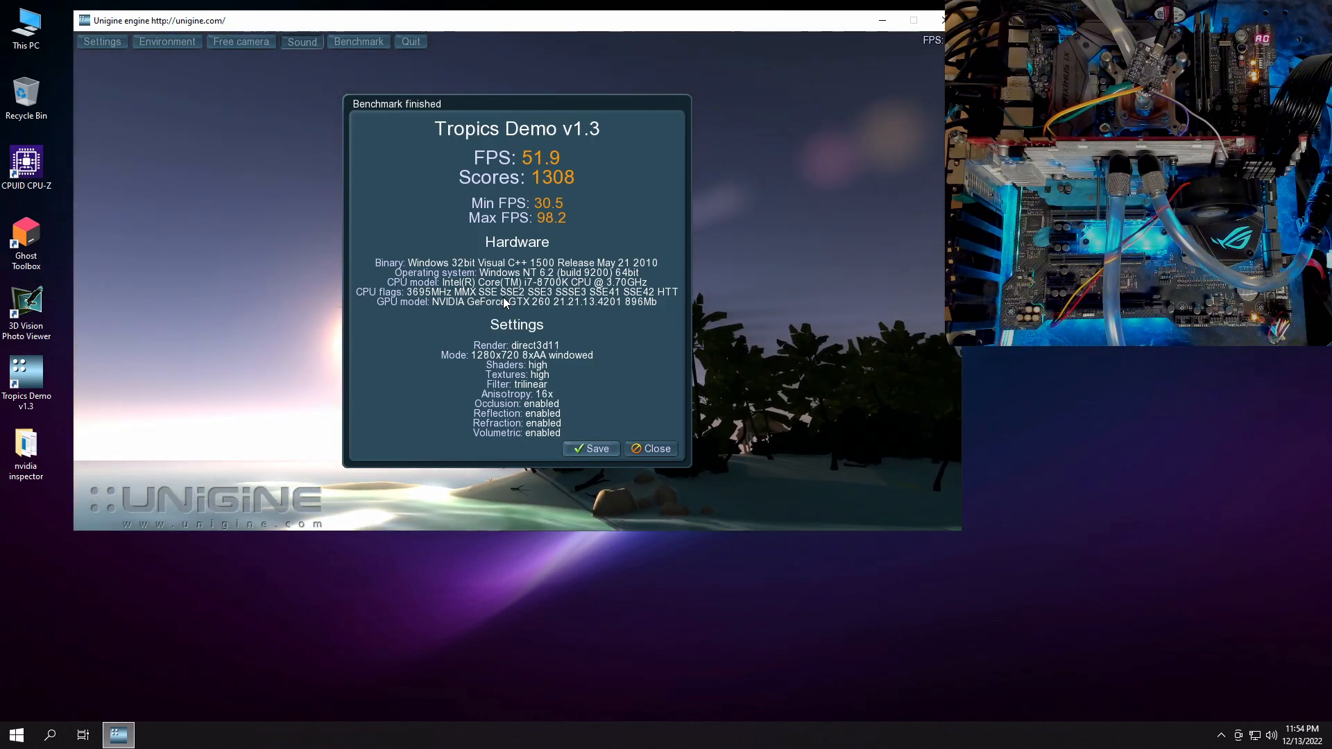
pyautogui.click(651, 450)
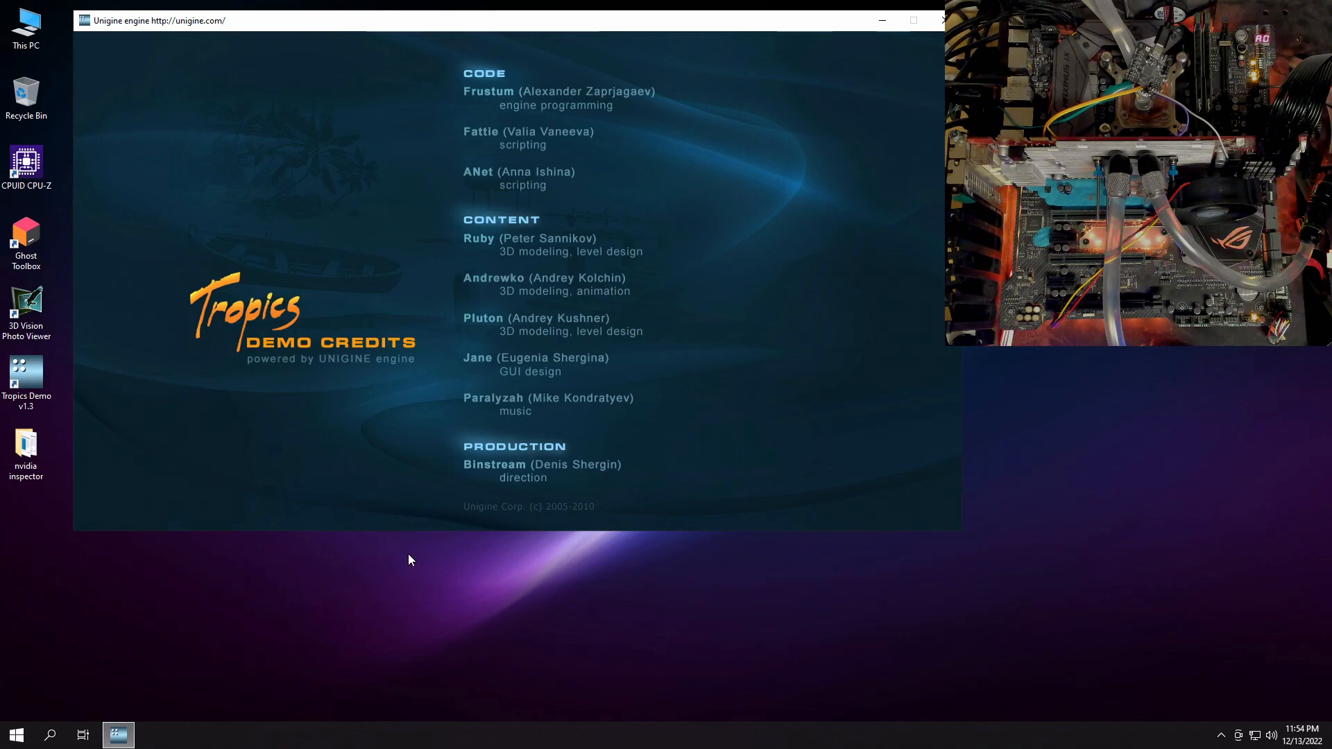
# - Open NVIDIA Control Panel from the desktop, reposition its window and go to the Manage 3D Settings page
pyautogui.rightClick(328, 575)
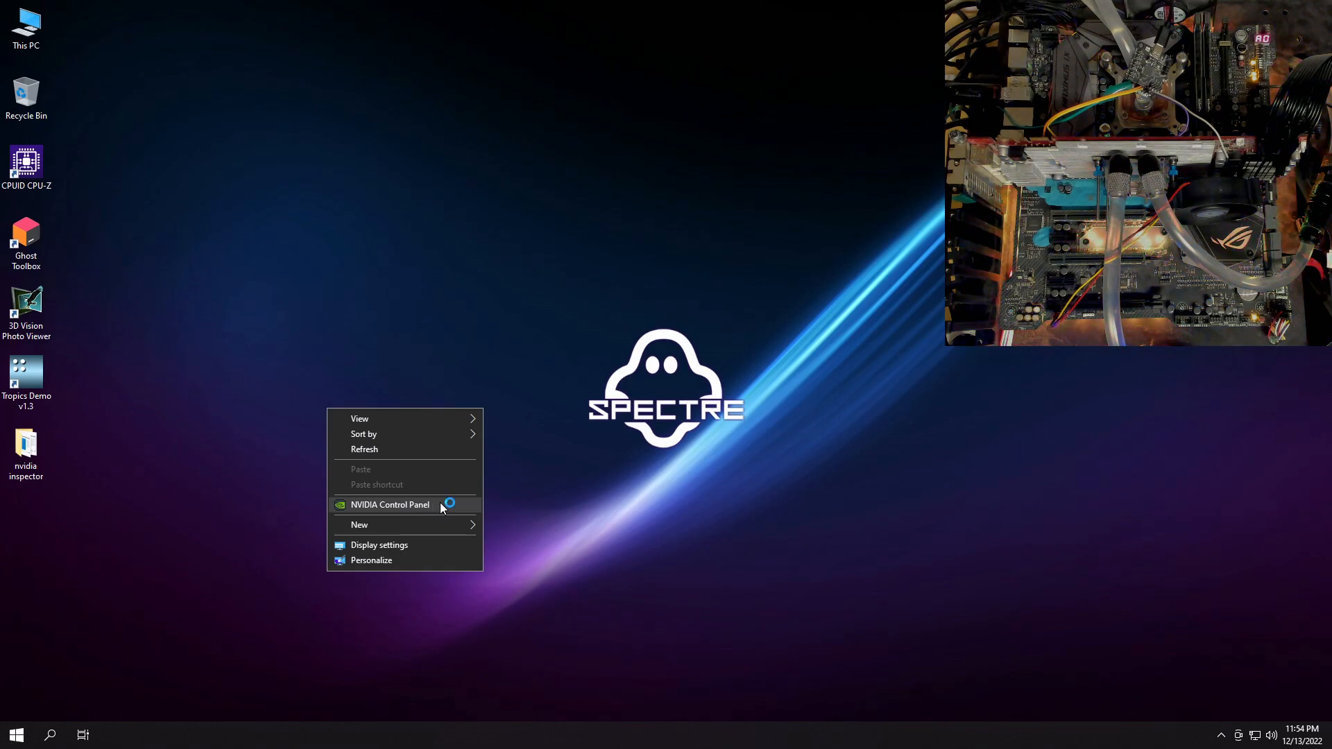
pyautogui.click(440, 504)
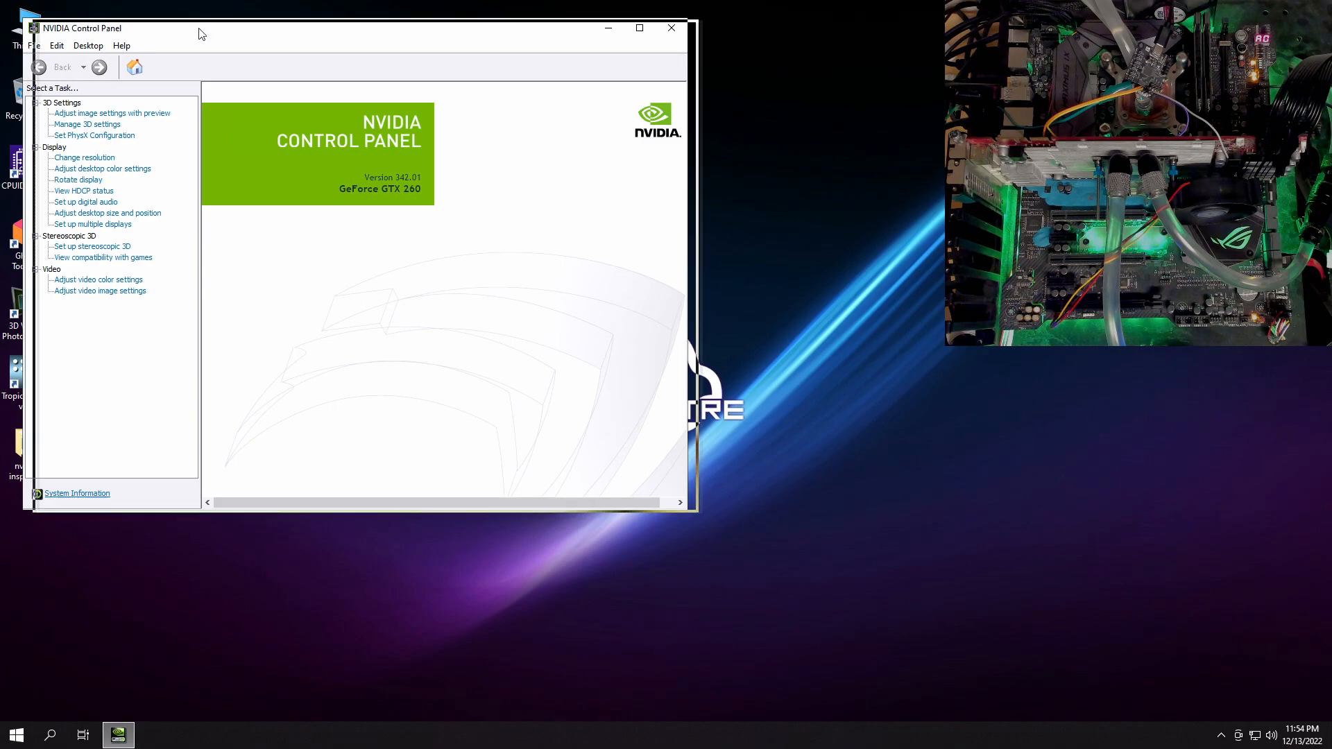
pyautogui.moveTo(193, 31); pyautogui.dragTo(260, 38)
pyautogui.click(166, 134)
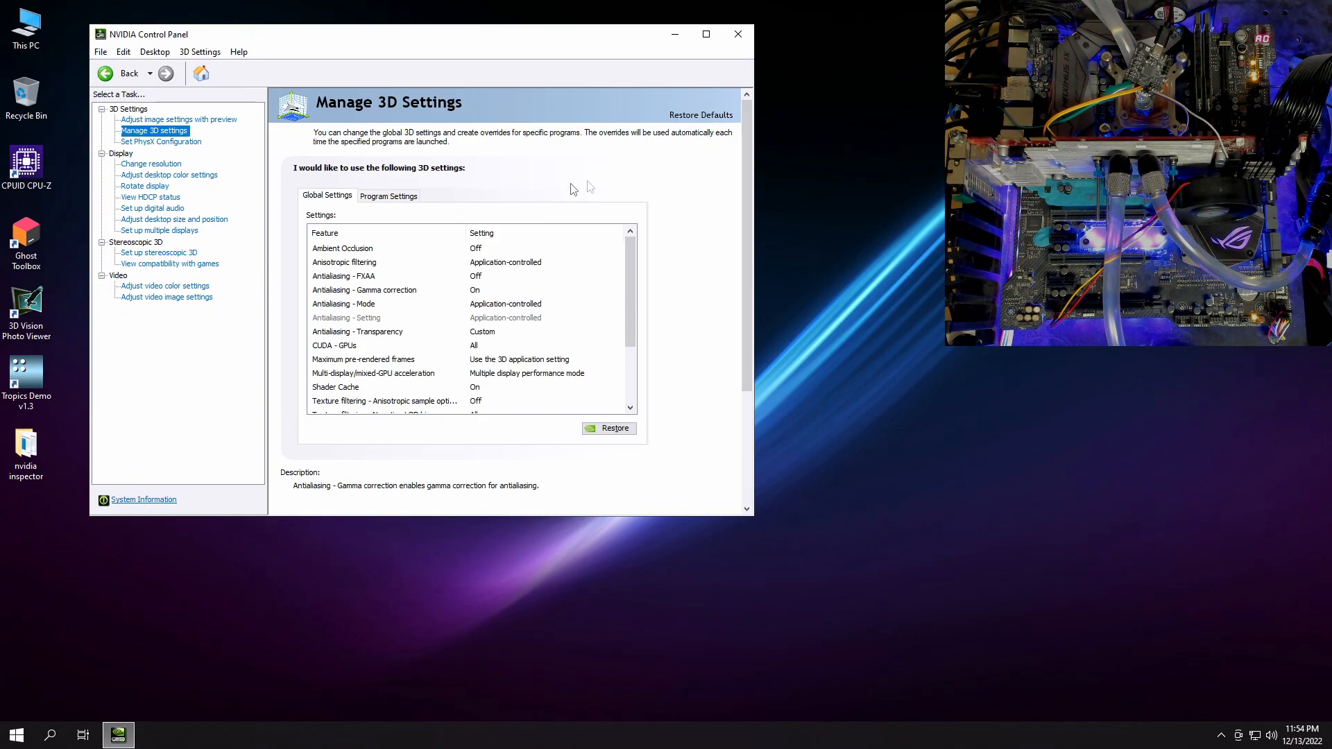
# - Set Texture filtering - Quality to High performance in the global 3D settings
pyautogui.moveTo(631, 282); pyautogui.dragTo(640, 342)
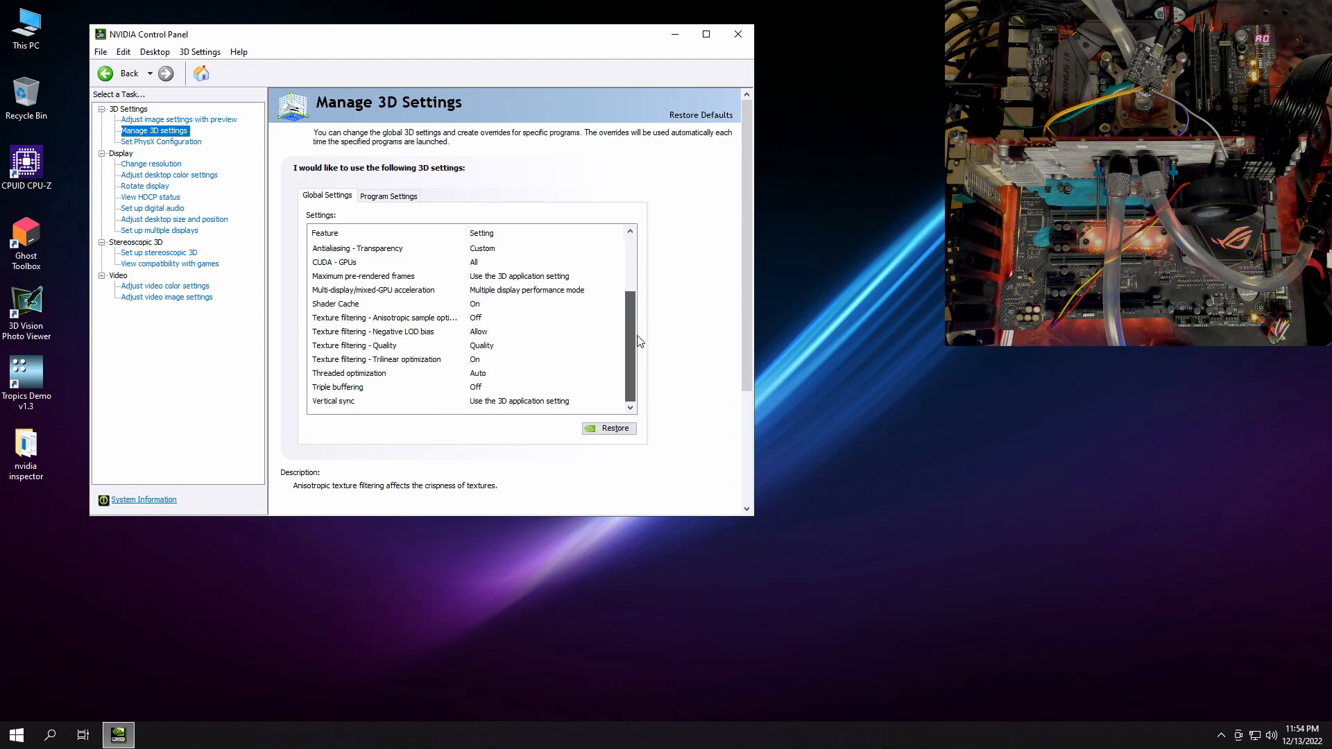
pyautogui.click(501, 345)
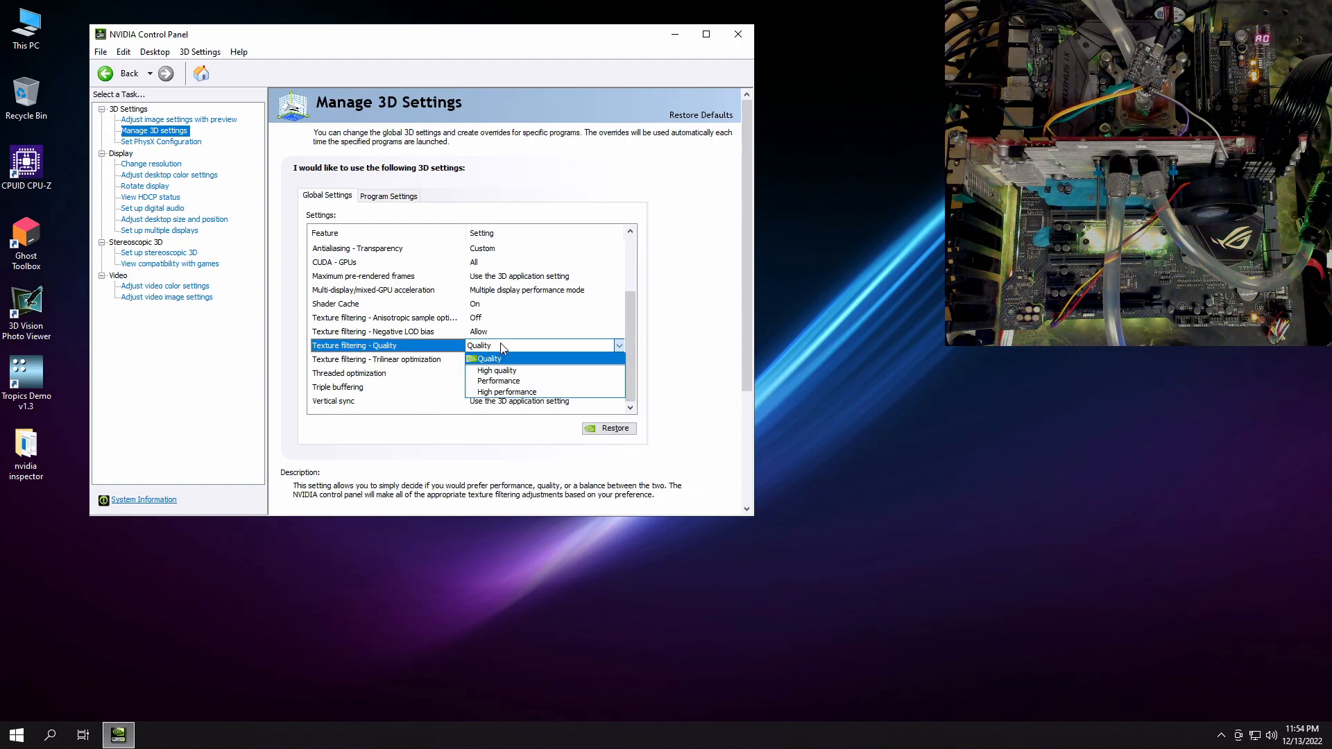
pyautogui.click(523, 393)
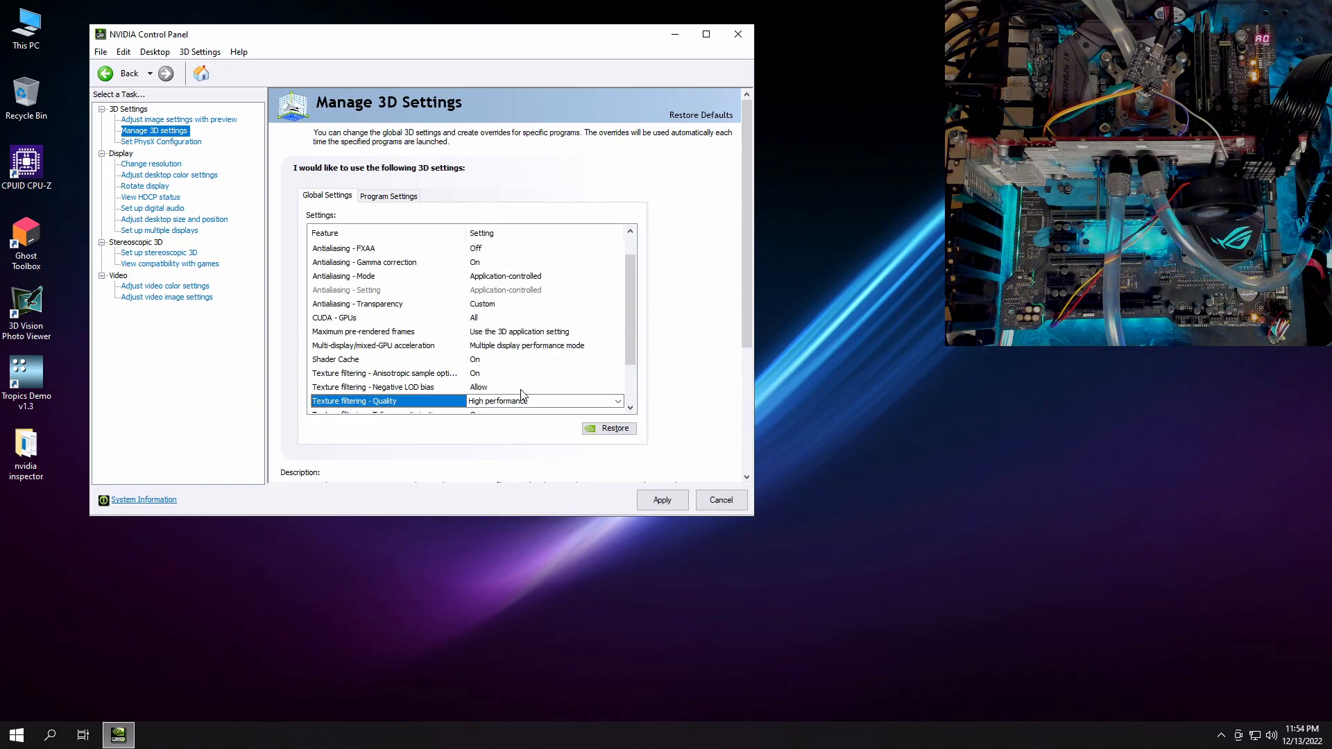
# - Set Multi-display/mixed-GPU acceleration to Single display performance mode and apply the global 3D settings
pyautogui.click(579, 346)
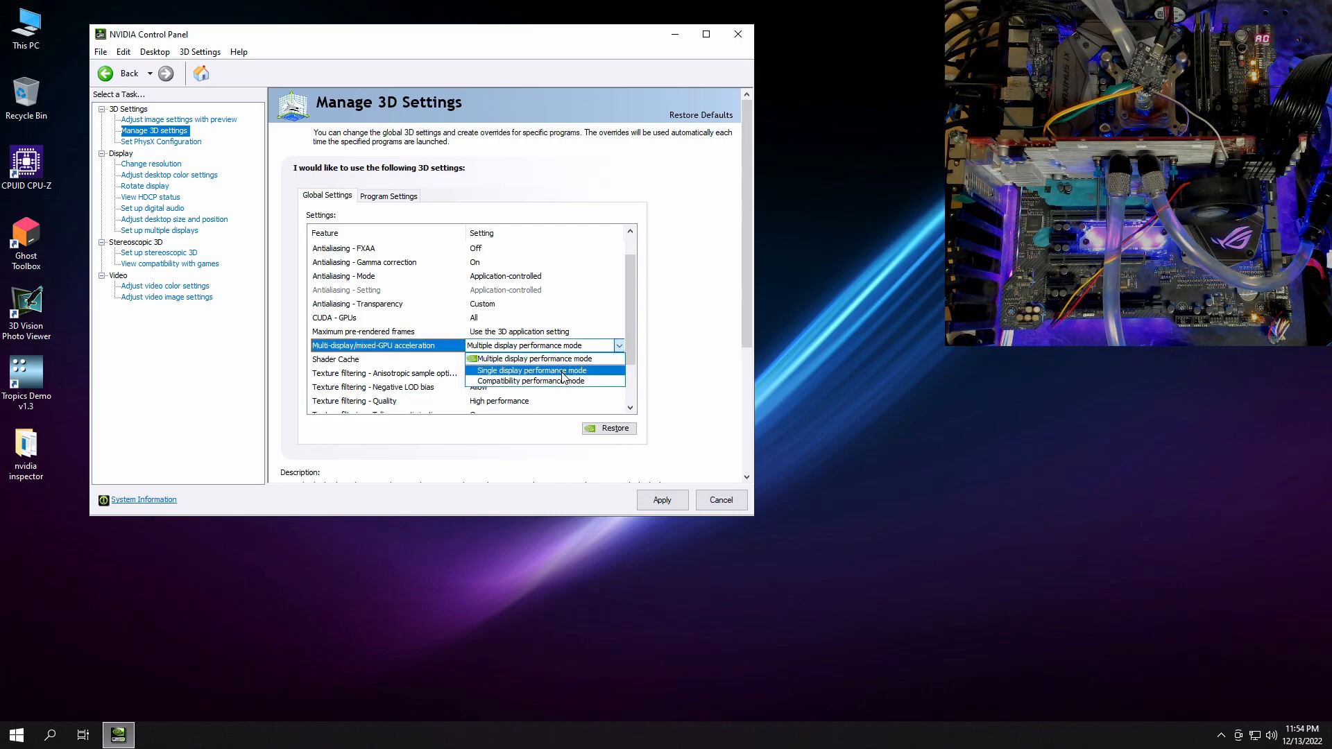
pyautogui.click(563, 371)
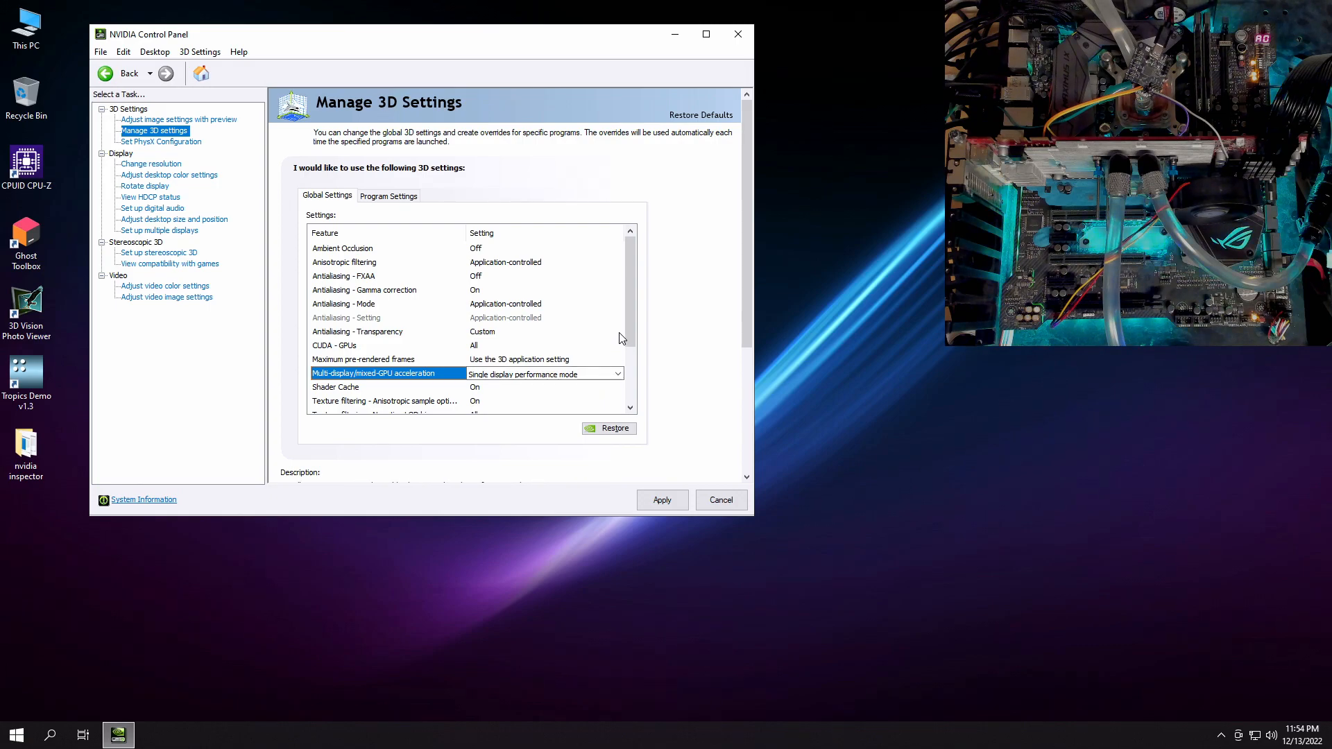
pyautogui.moveTo(624, 298); pyautogui.dragTo(626, 377)
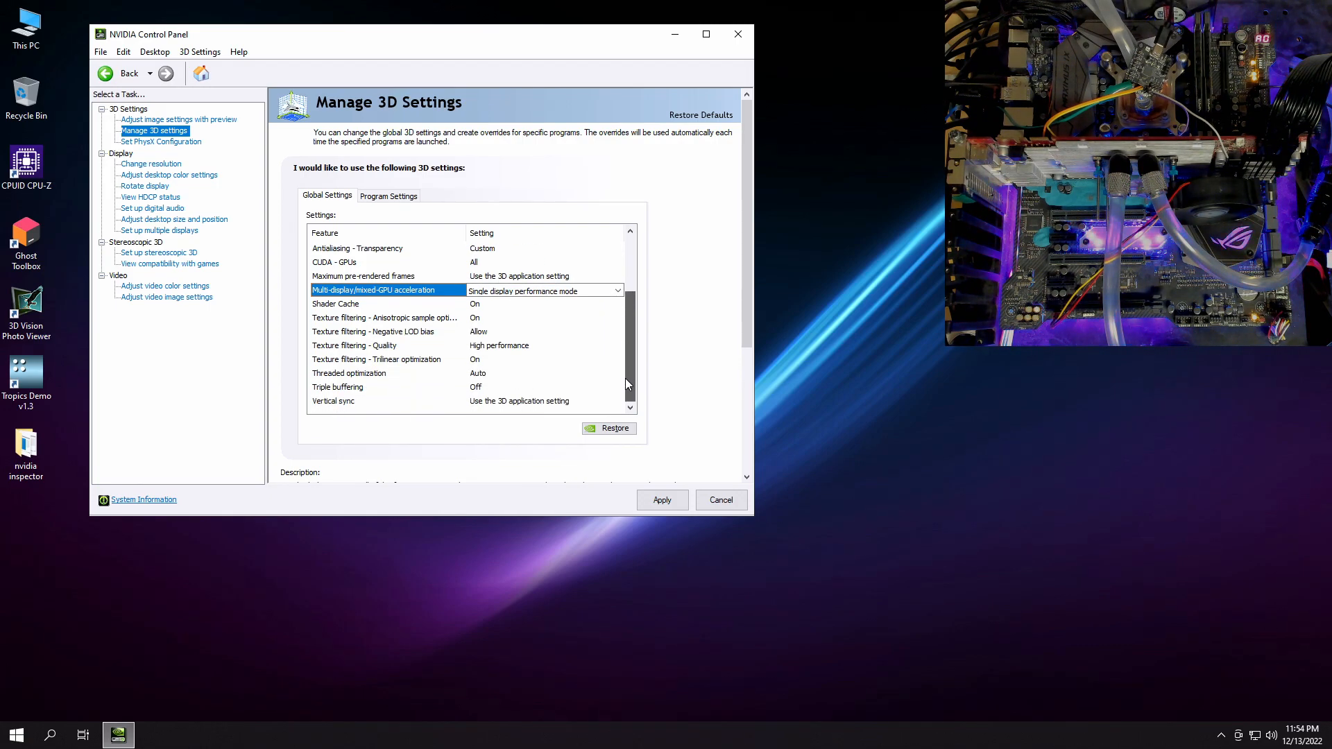
pyautogui.moveTo(627, 372); pyautogui.dragTo(635, 344)
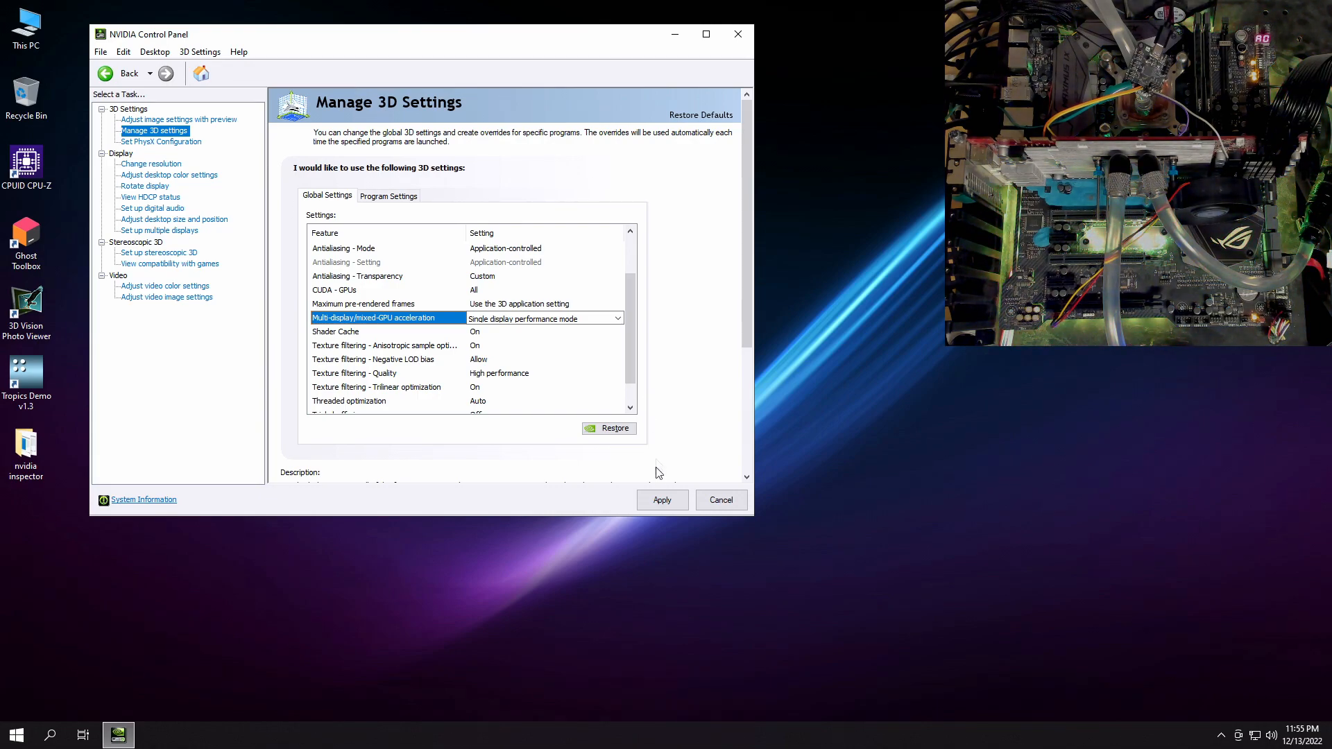
pyautogui.click(657, 501)
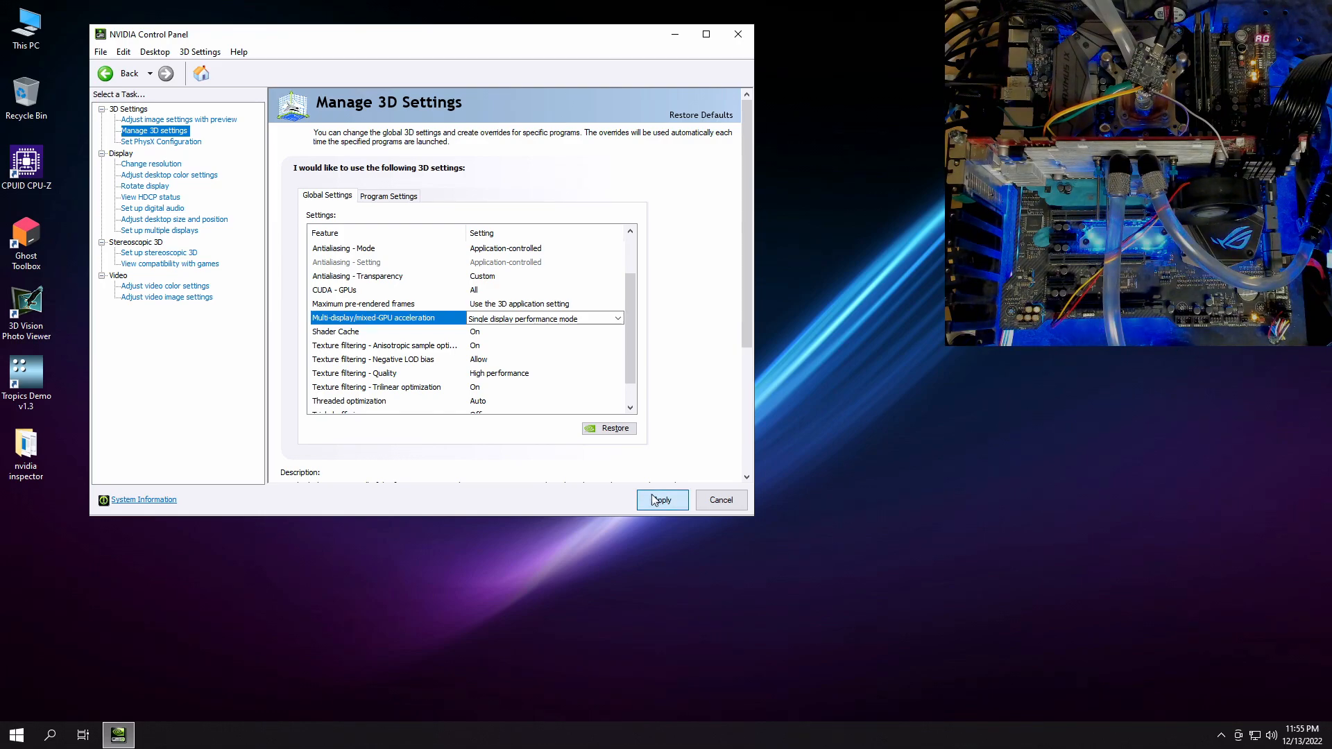
pyautogui.scroll(-2, 633, 333)
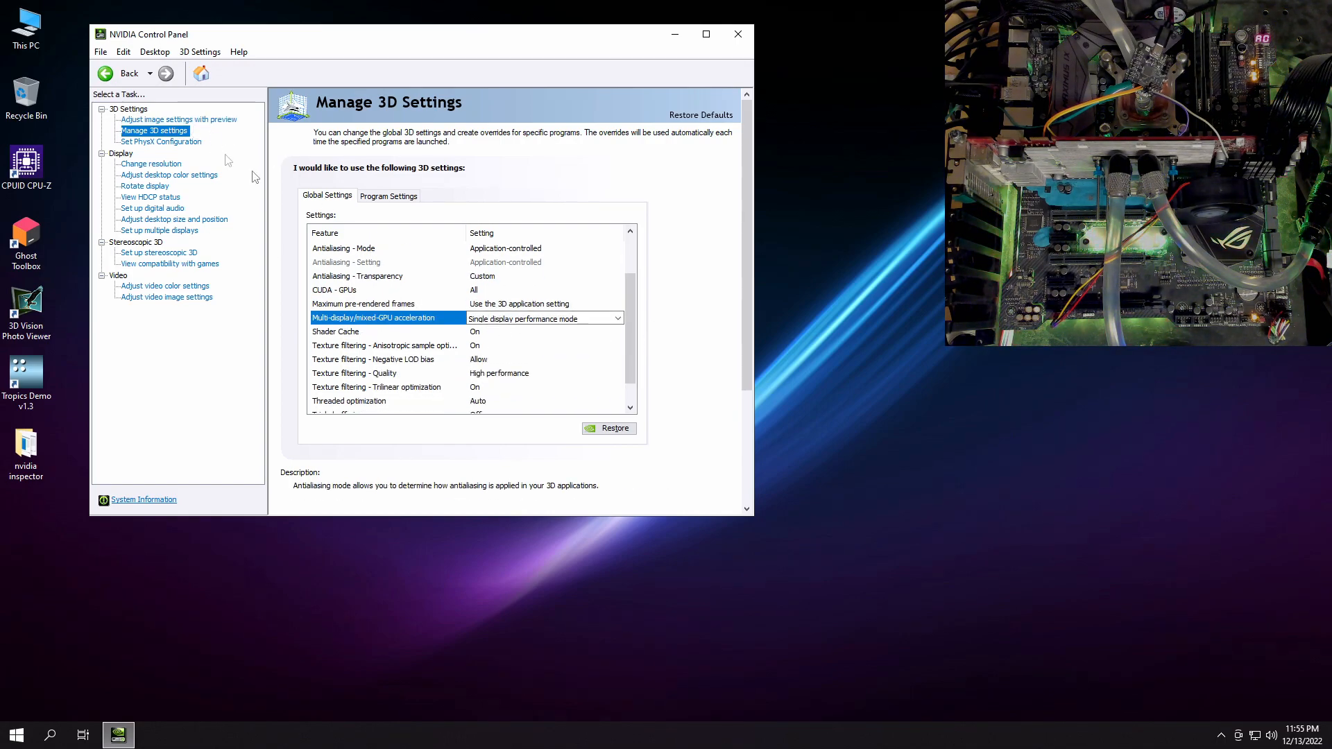
# - Set the preview image settings preference to full Performance, apply it and close NVIDIA Control Panel
pyautogui.click(203, 120)
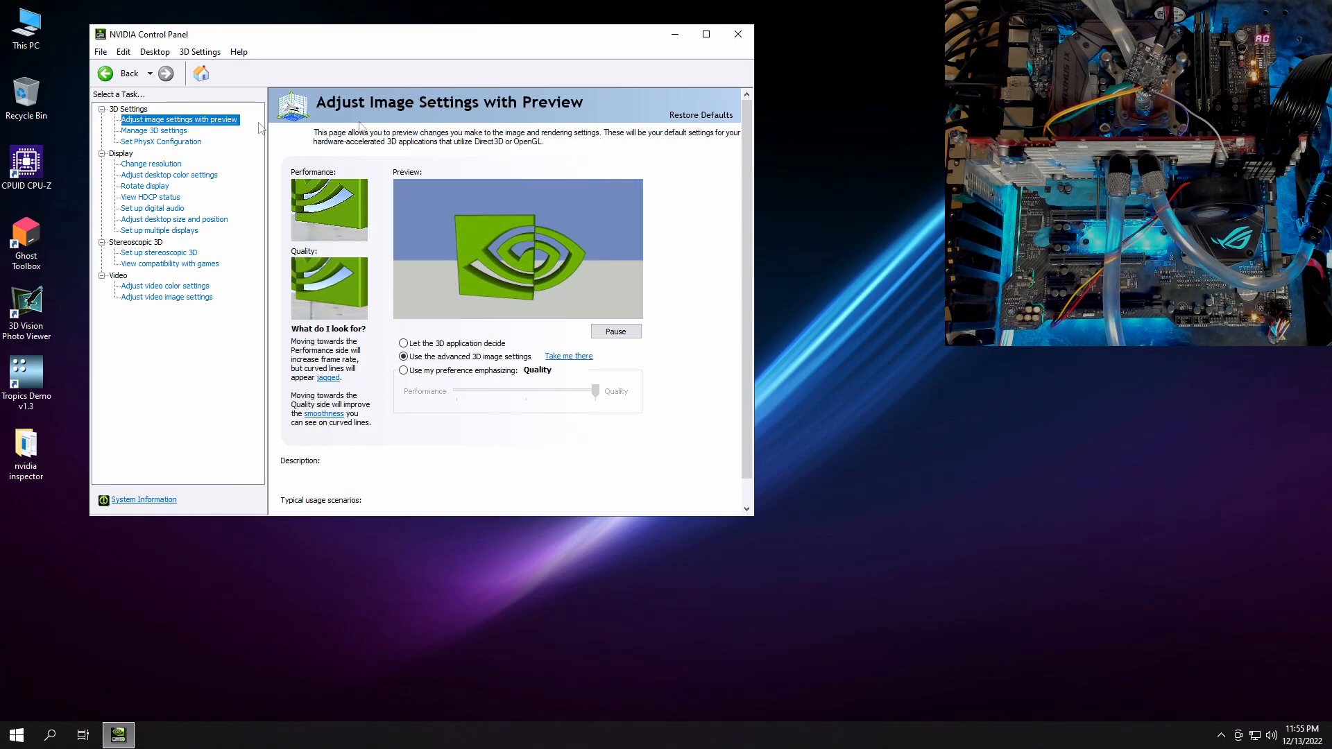
pyautogui.click(445, 372)
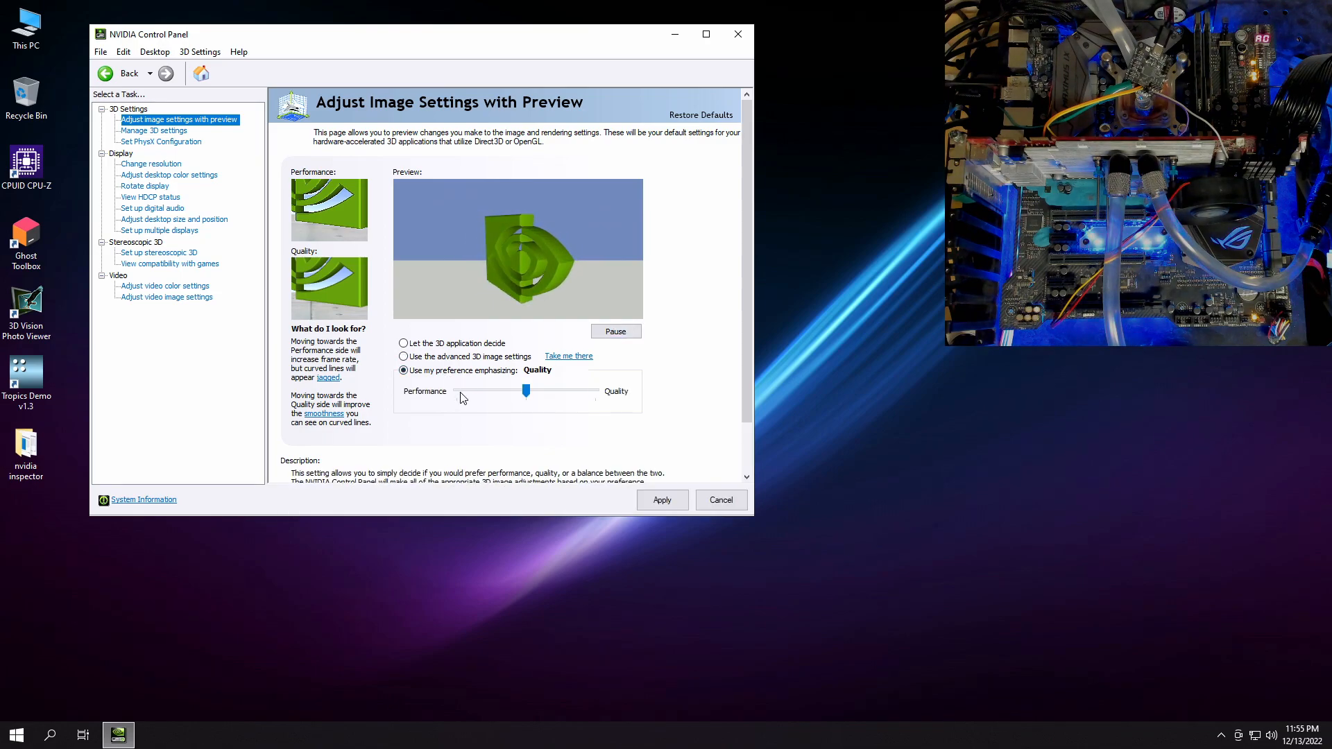
pyautogui.click(462, 394)
pyautogui.click(462, 394)
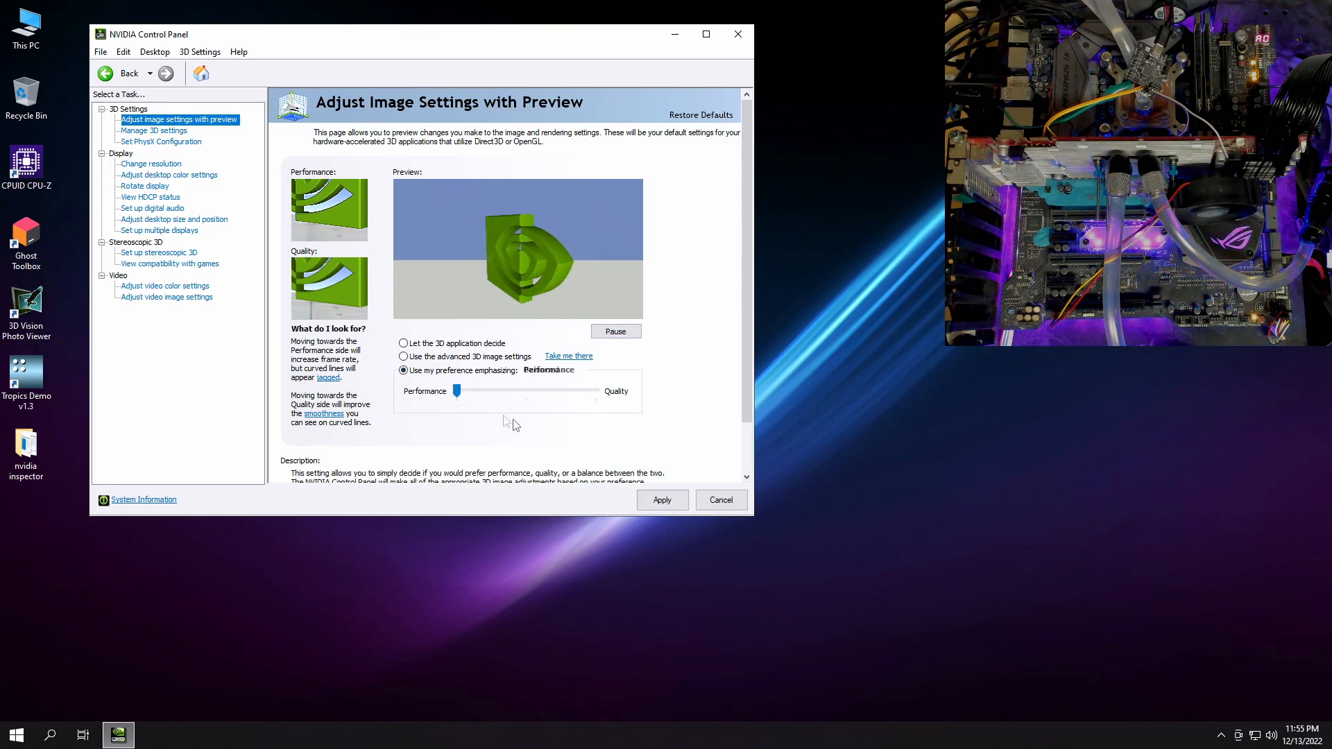
pyautogui.click(657, 503)
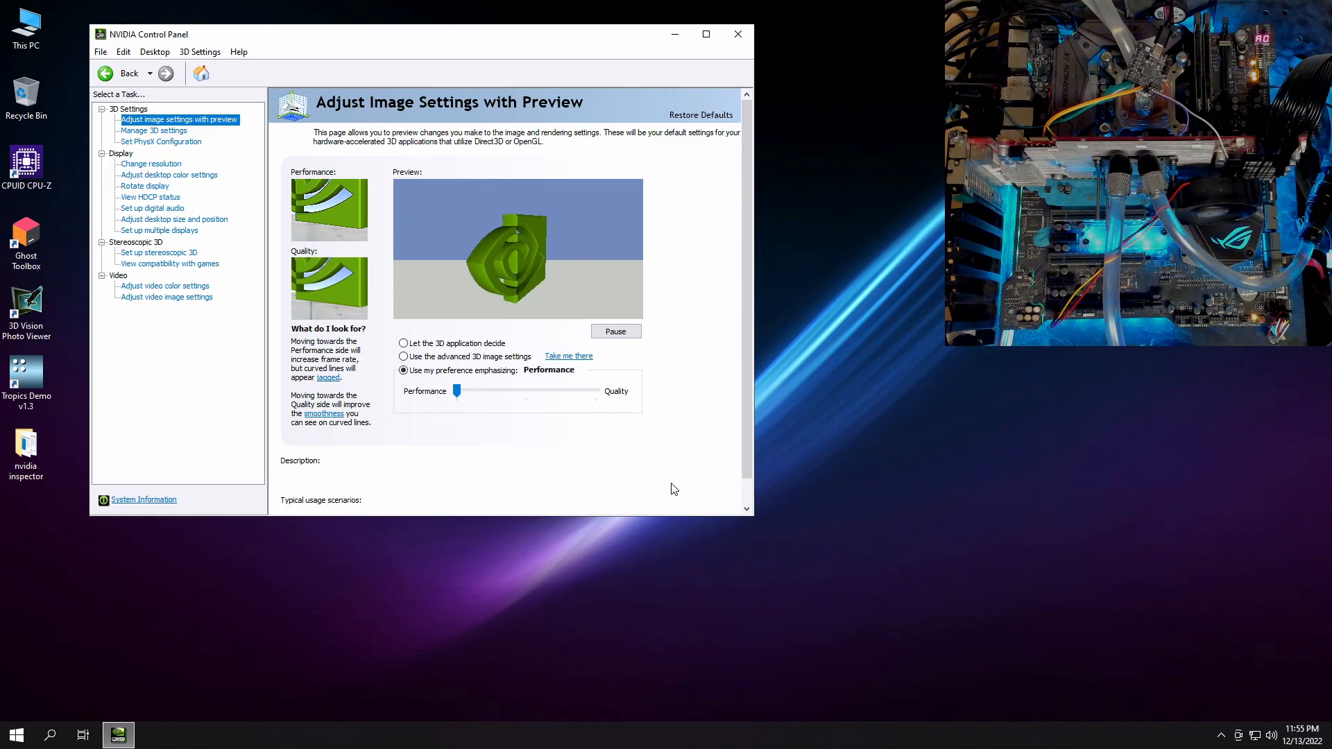
pyautogui.click(740, 36)
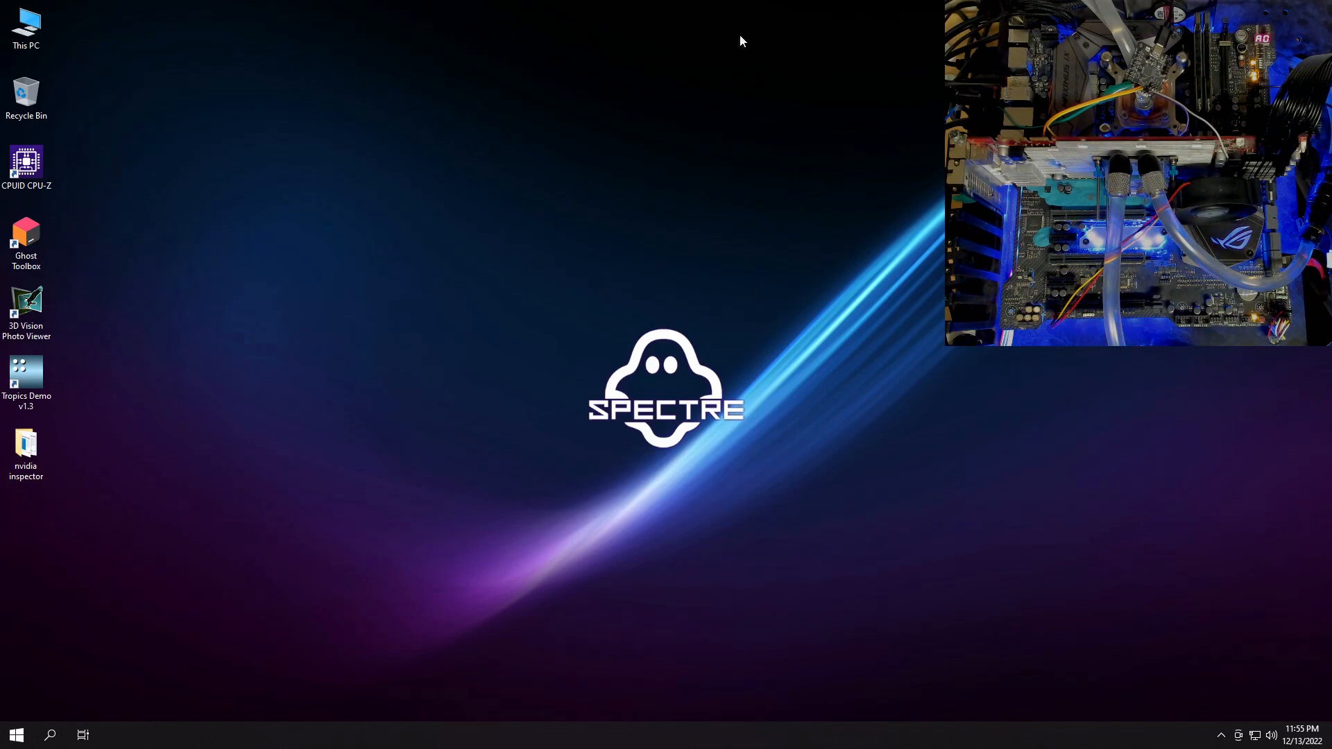
# - Find the Windows appearance and performance settings, apply Adjust for best performance to the visual effects and close the dialog
pyautogui.click(218, 345)
pyautogui.press('super')
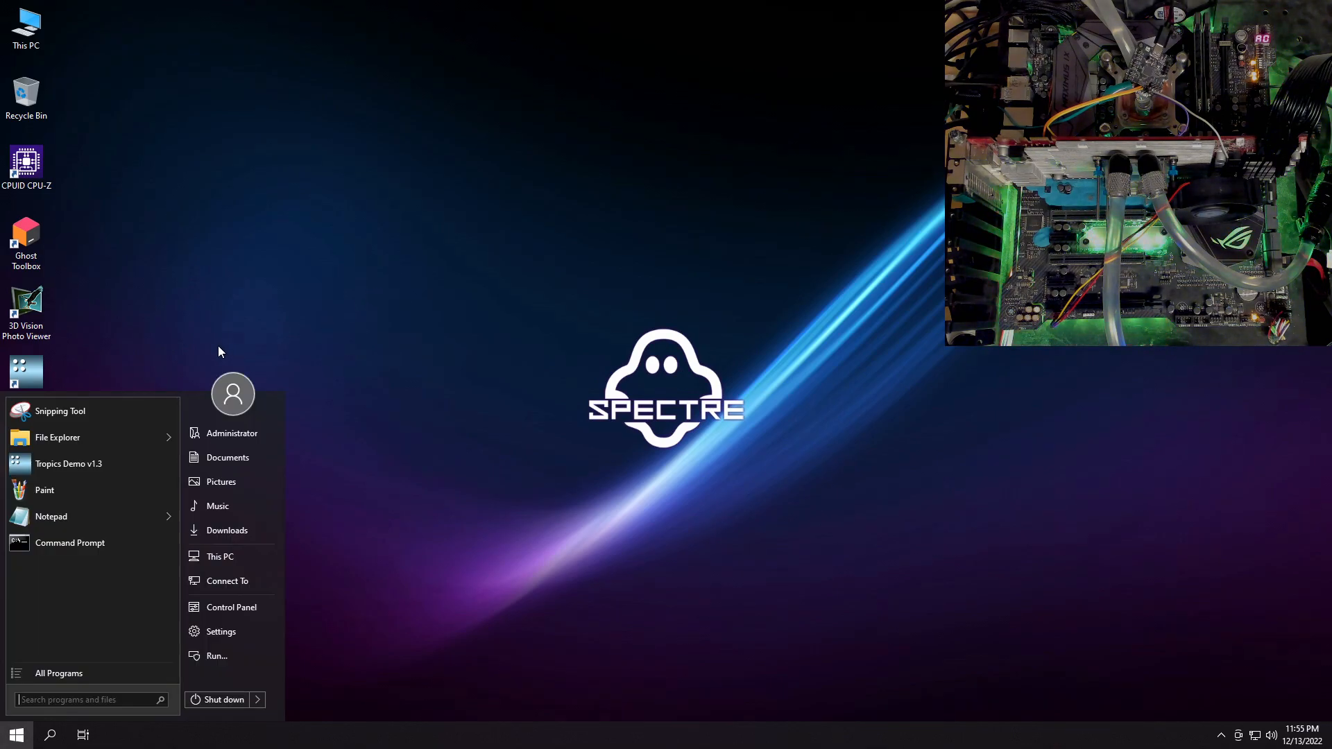
pyautogui.write('pe')
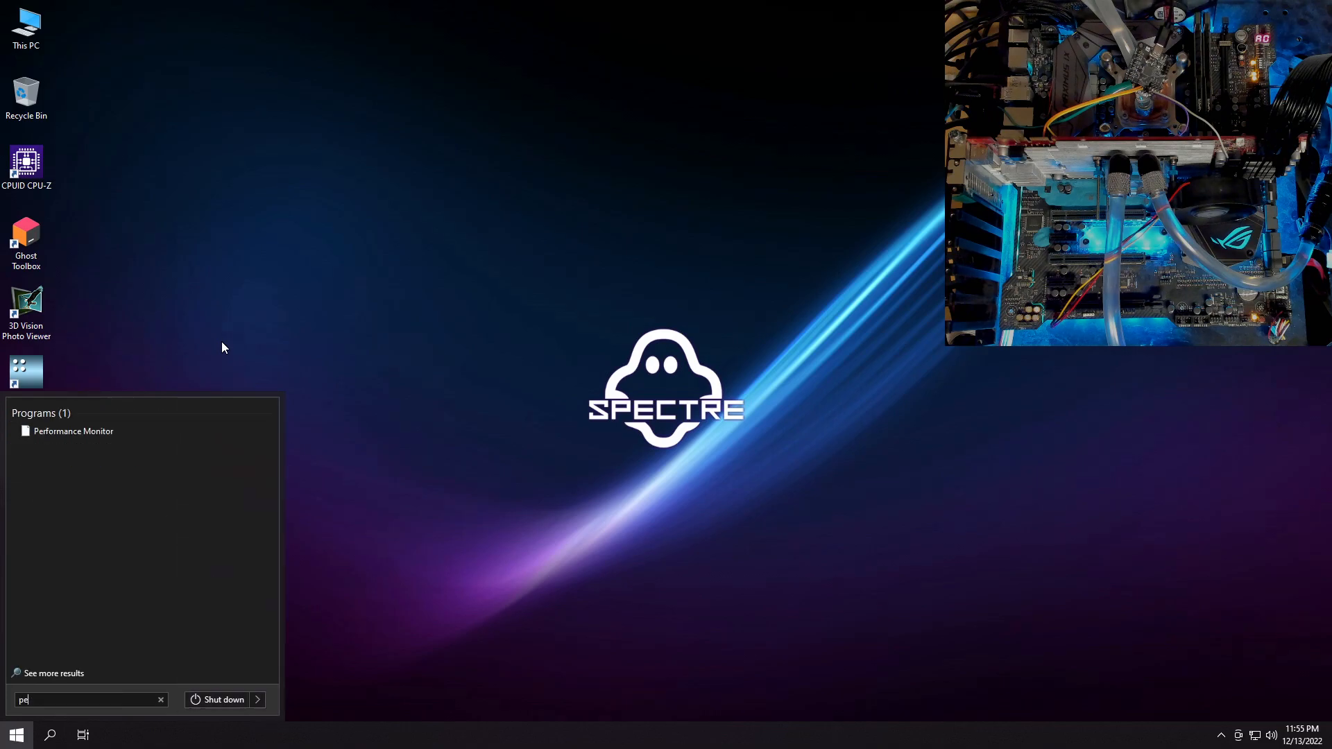
pyautogui.write('rformance')
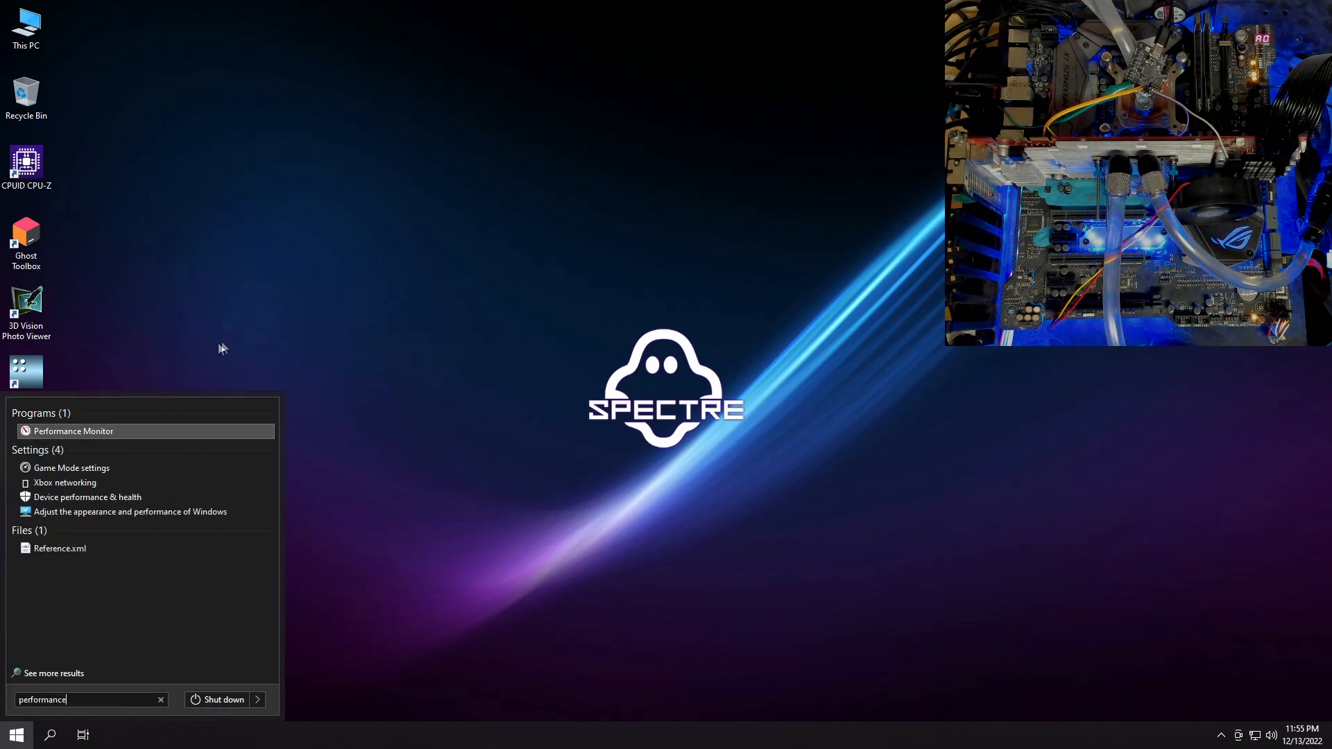
pyautogui.click(148, 512)
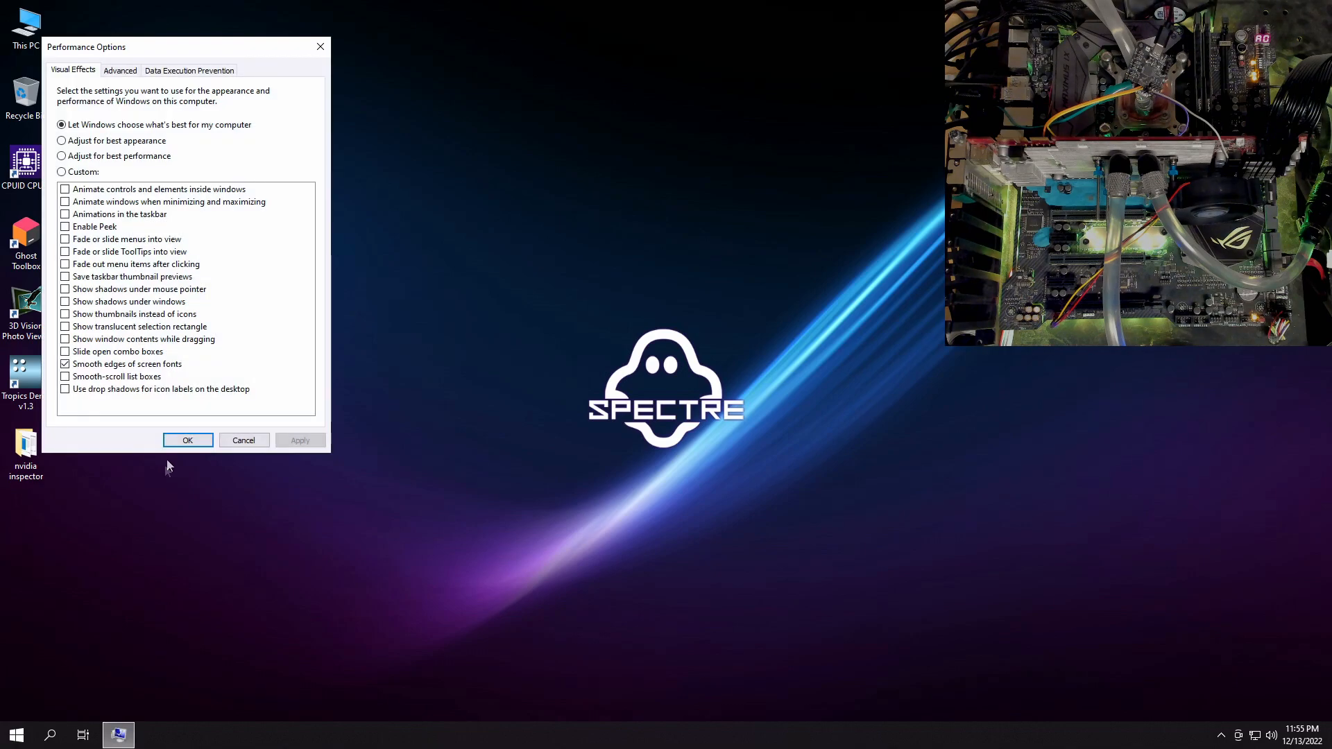
pyautogui.click(113, 156)
pyautogui.click(291, 438)
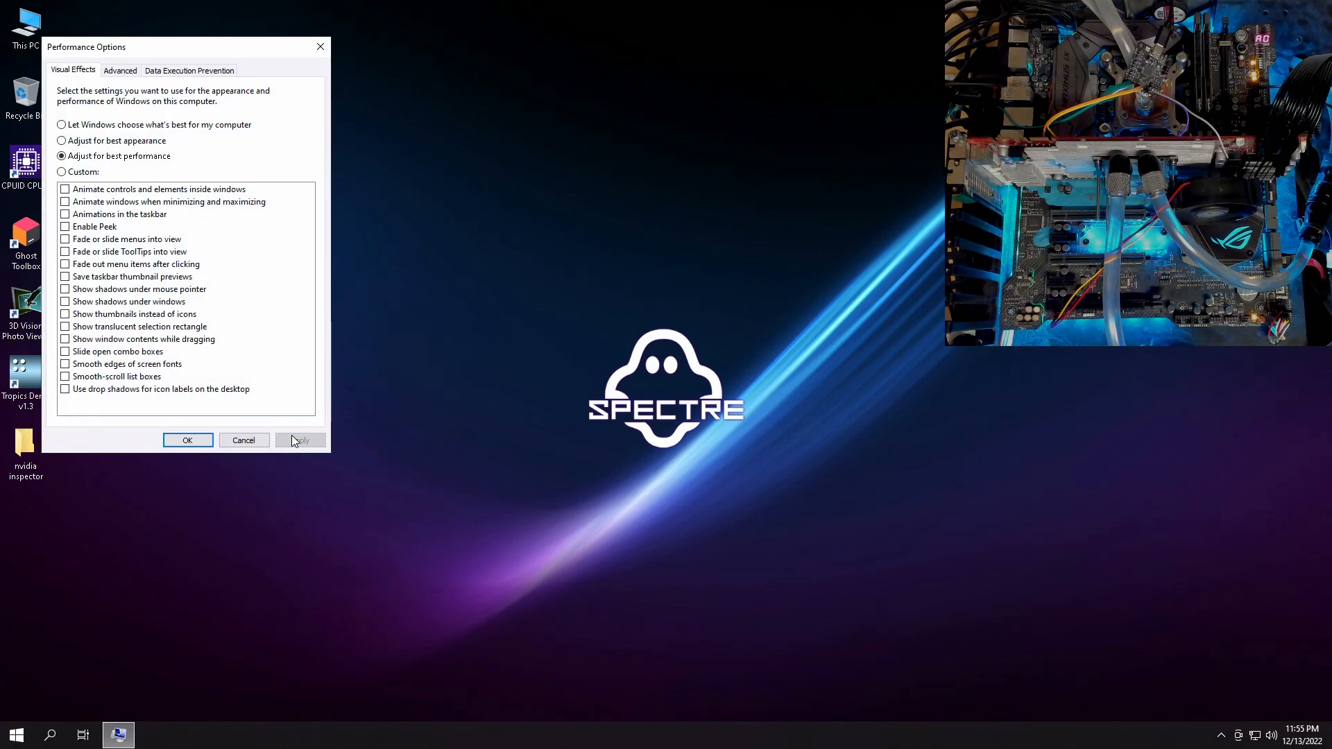
pyautogui.click(227, 442)
# - Search Windows for "power plan" and open the Choose a power plan page to check the active plan
pyautogui.click(15, 733)
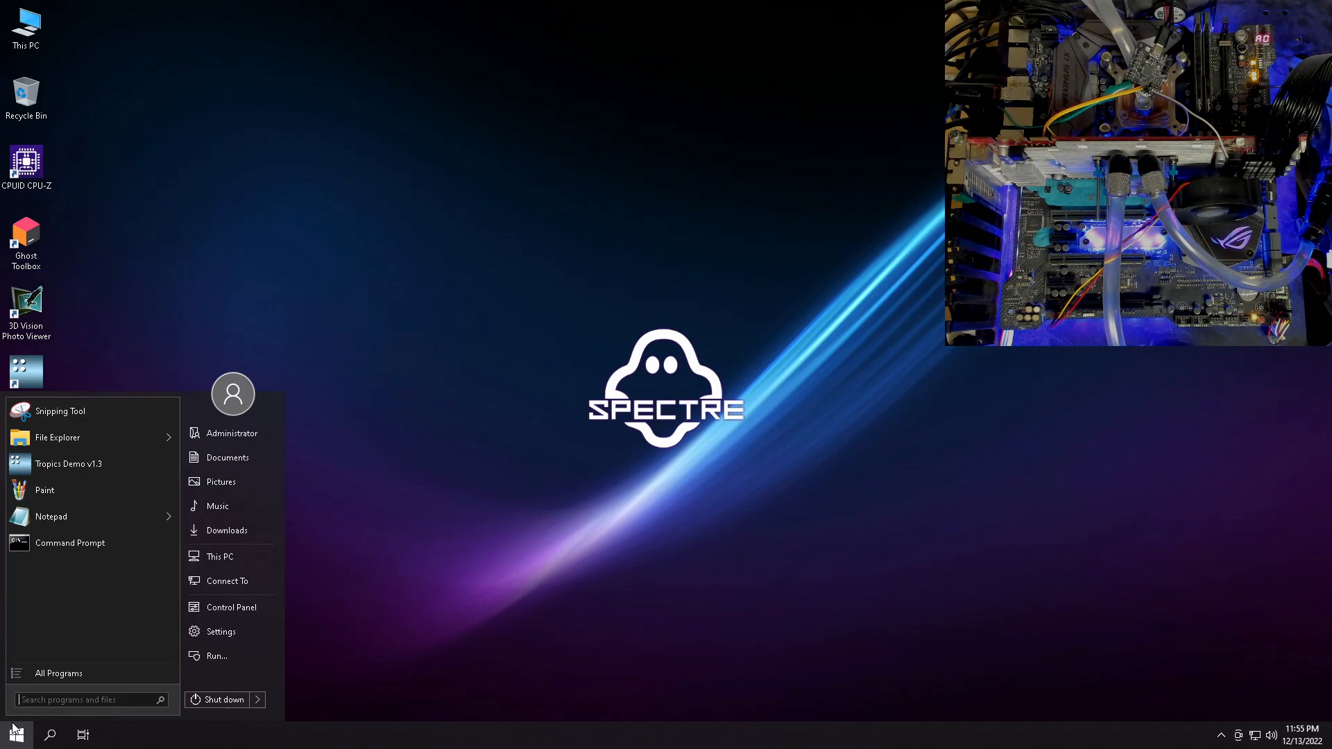
pyautogui.write('power')
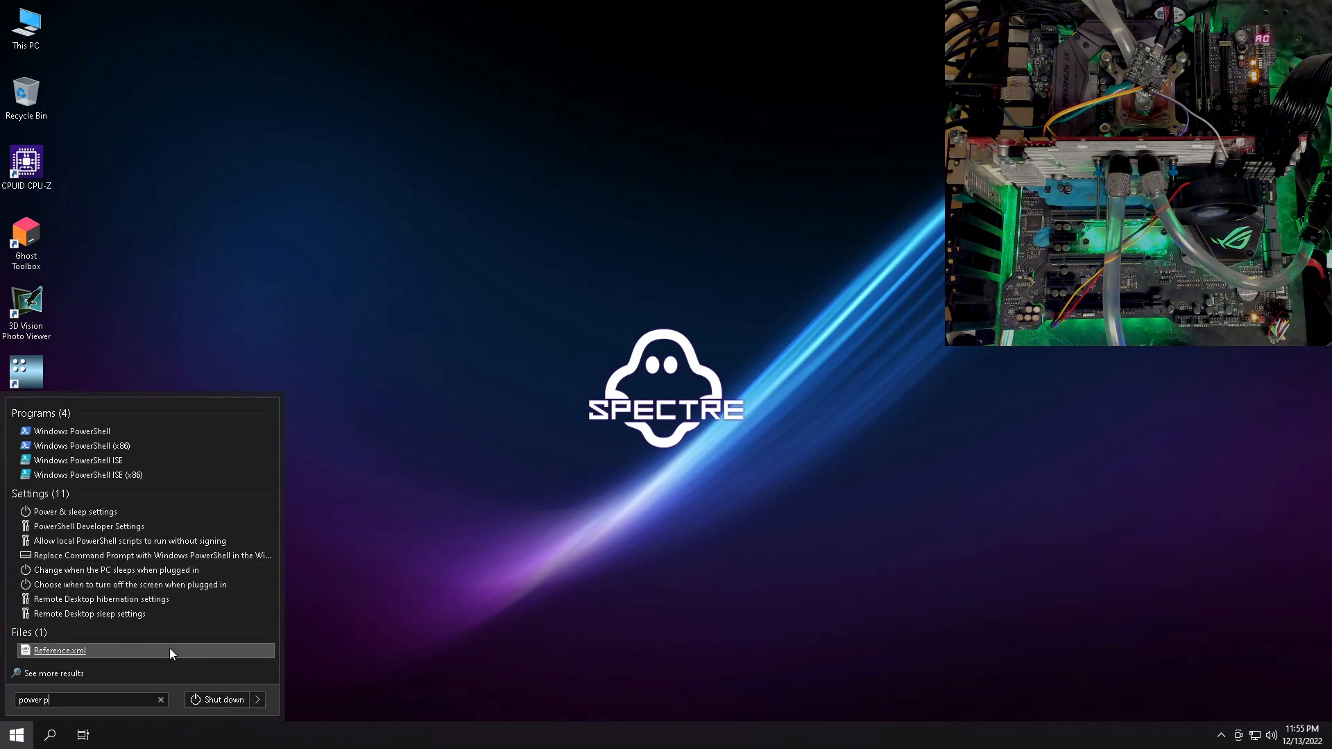
pyautogui.write(' plan')
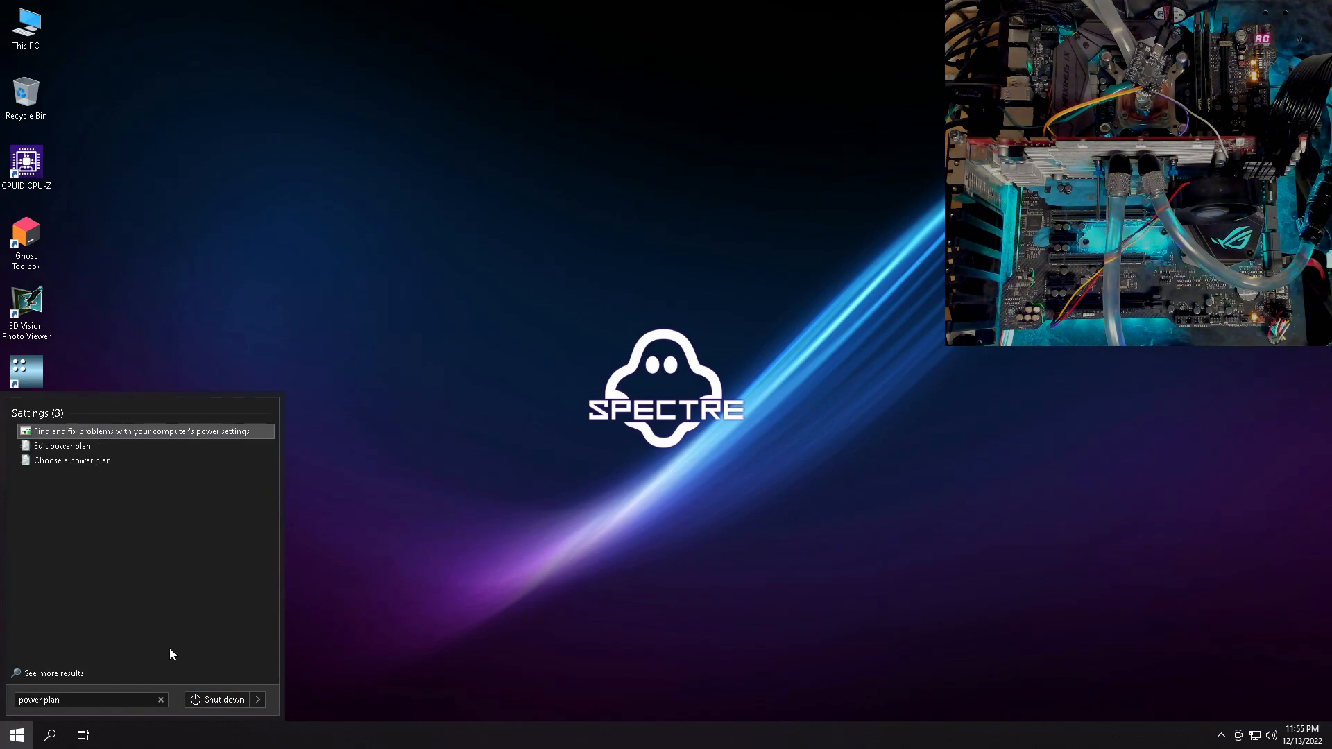
pyautogui.click(103, 463)
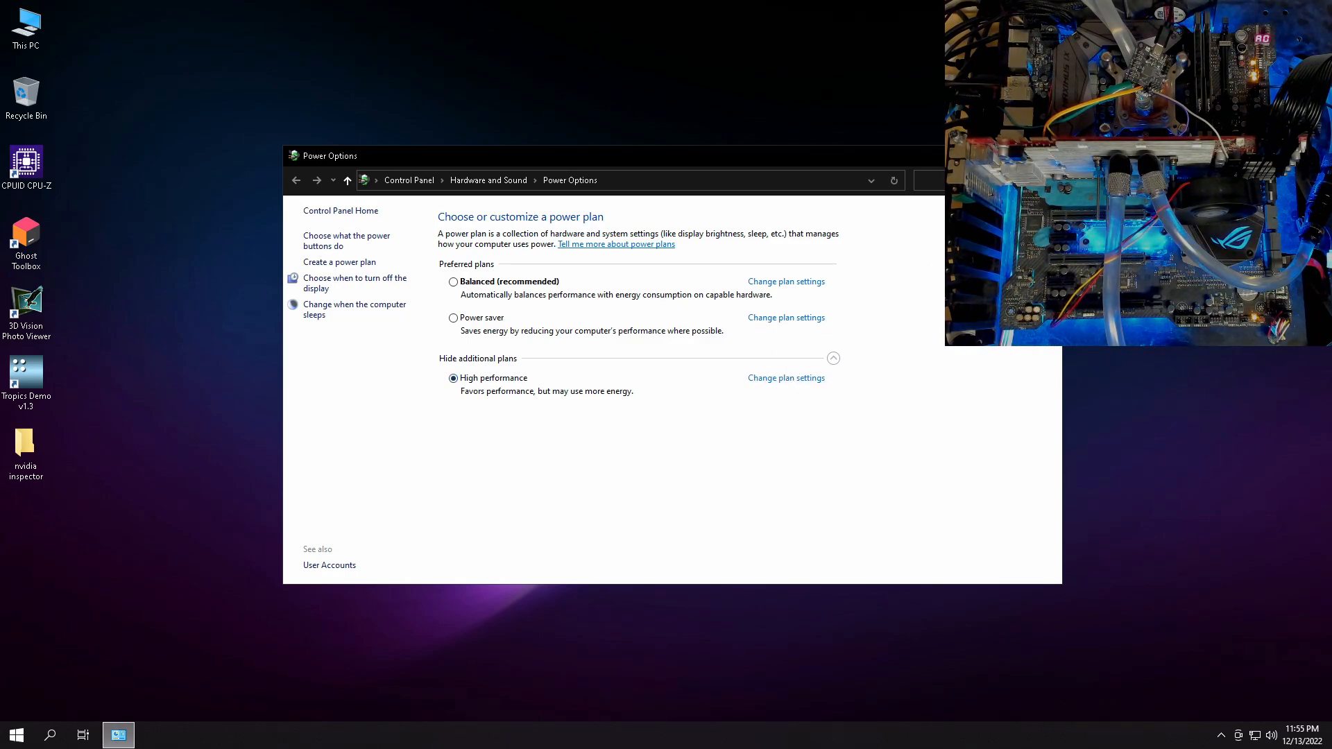
# - Launch Ghost Toolbox from the desktop, close the Power Options window and decline the standalone update download
pyautogui.click(33, 244)
pyautogui.doubleClick(33, 245)
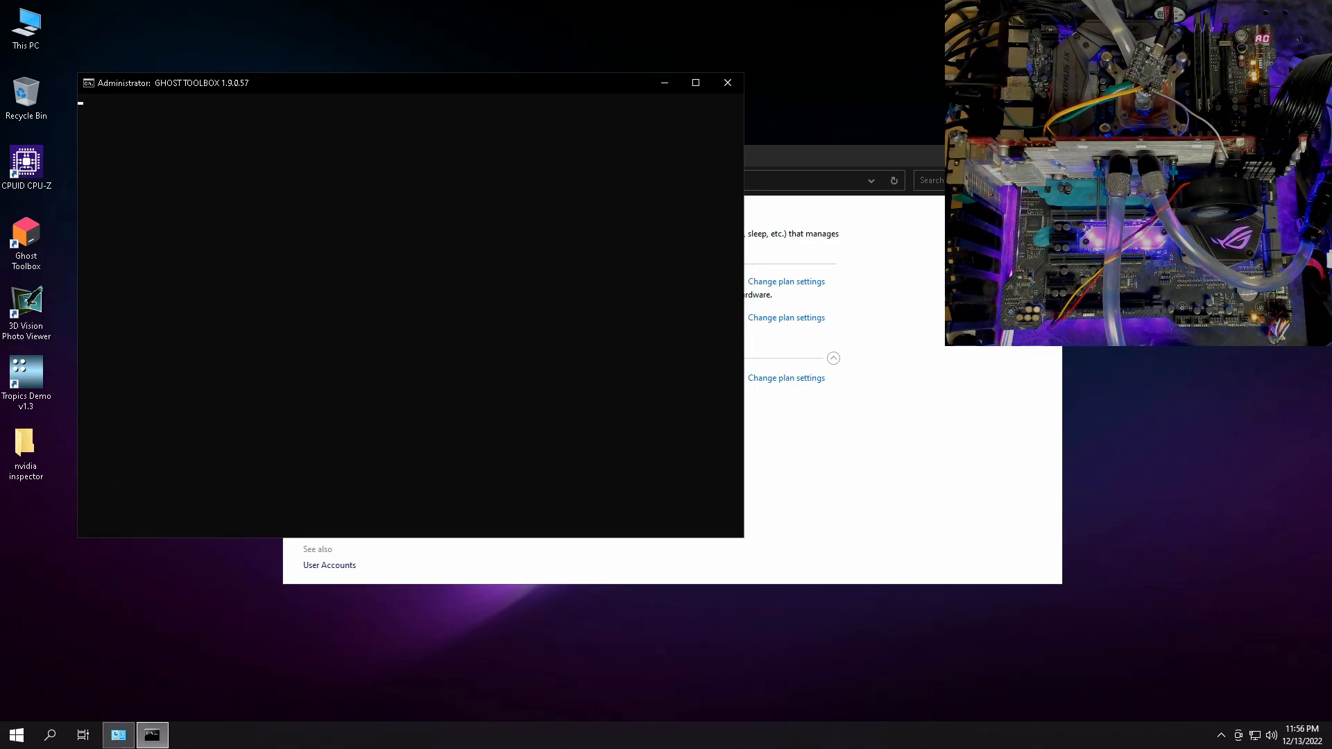
pyautogui.click(1046, 155)
pyautogui.click(290, 243)
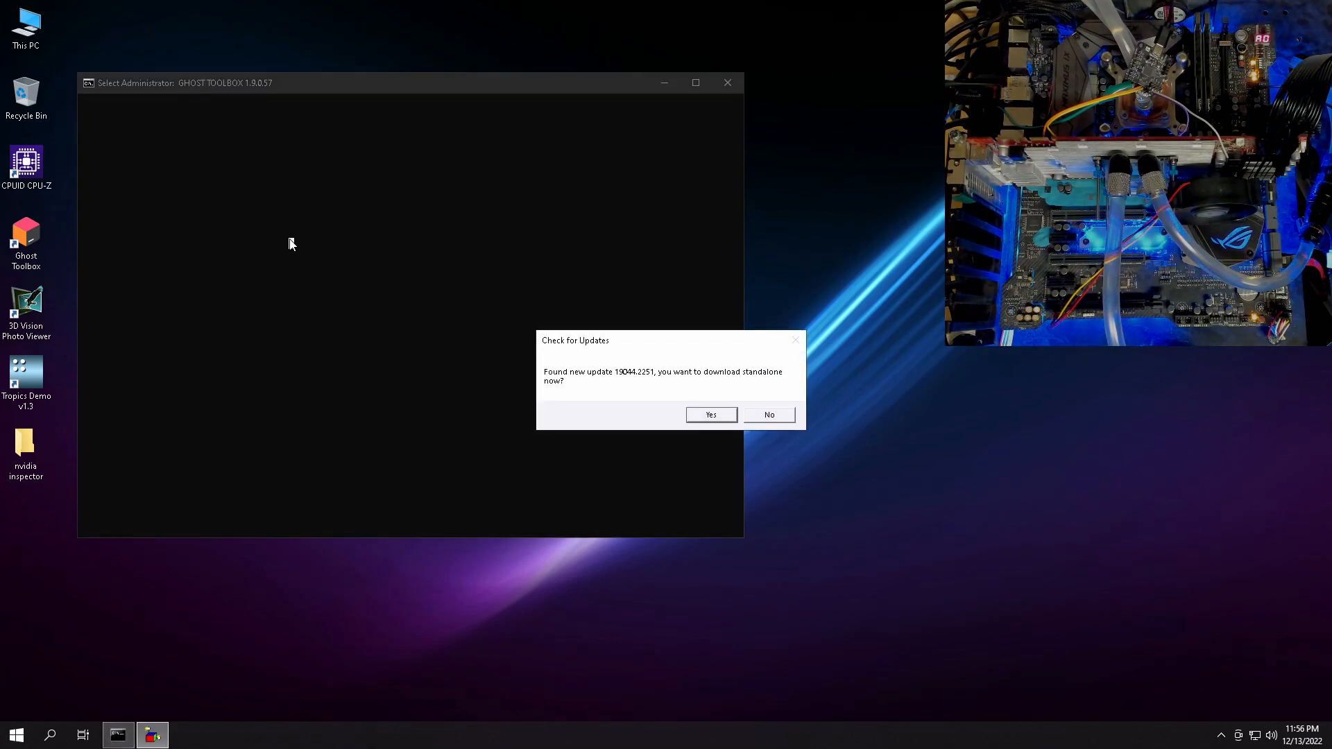
pyautogui.click(756, 414)
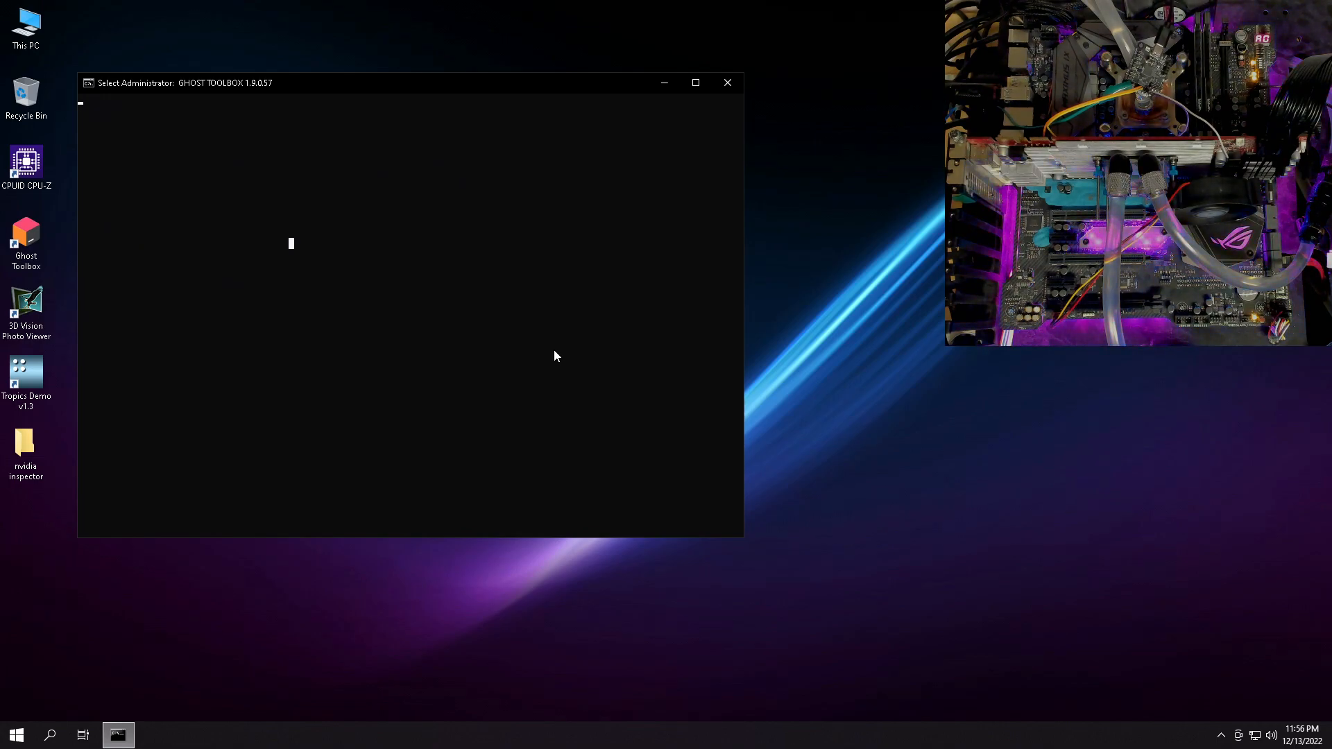
pyautogui.click(468, 111)
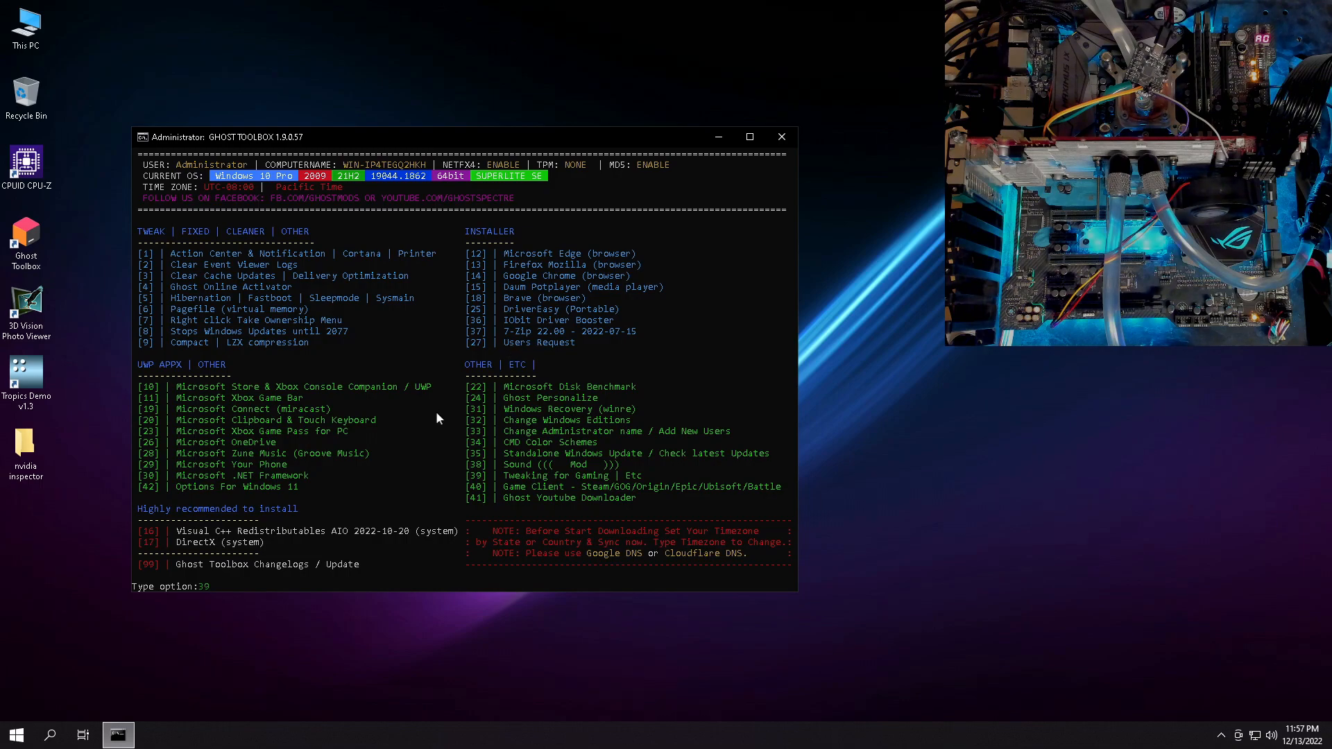
# - In Tweaking for Gaming (option 39), open HPET and apply option 5, HPET: Disable / Dynamictick: Yes / Tscsync: Enhanced
pyautogui.press('Return')
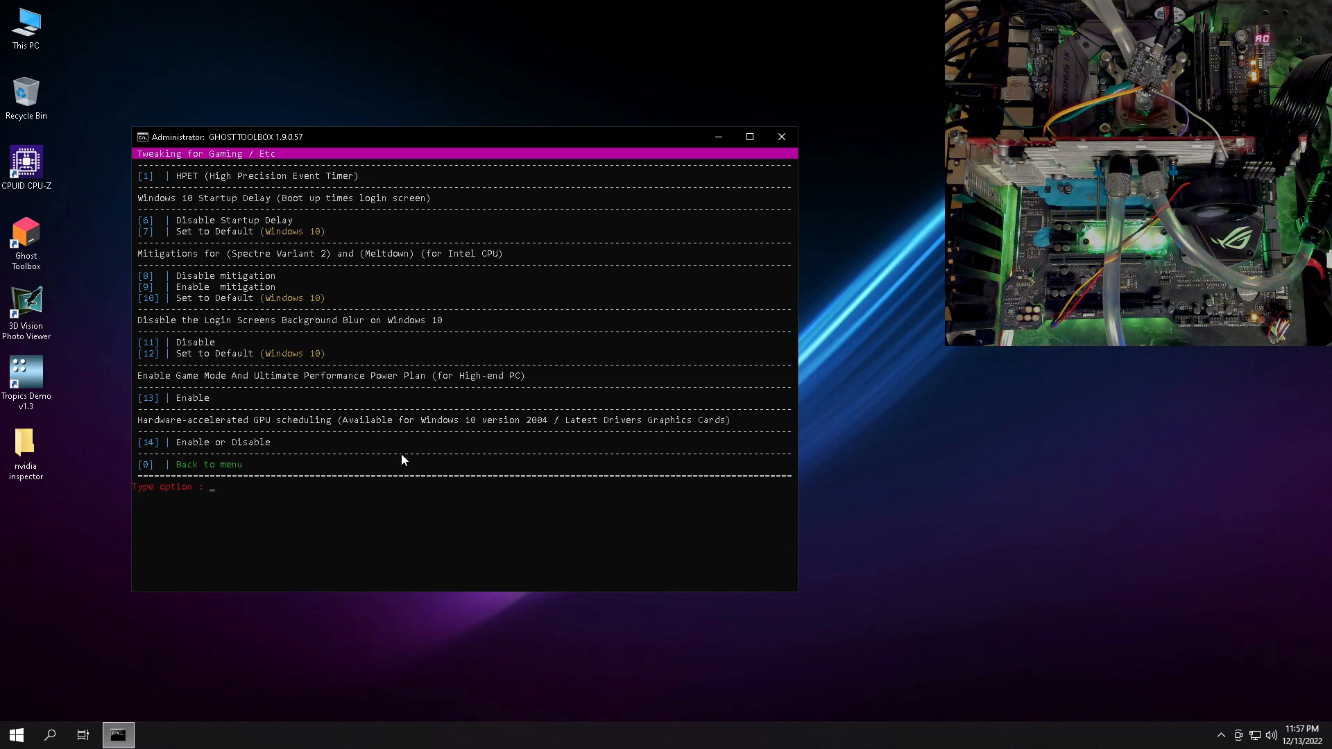
pyautogui.press('Return')
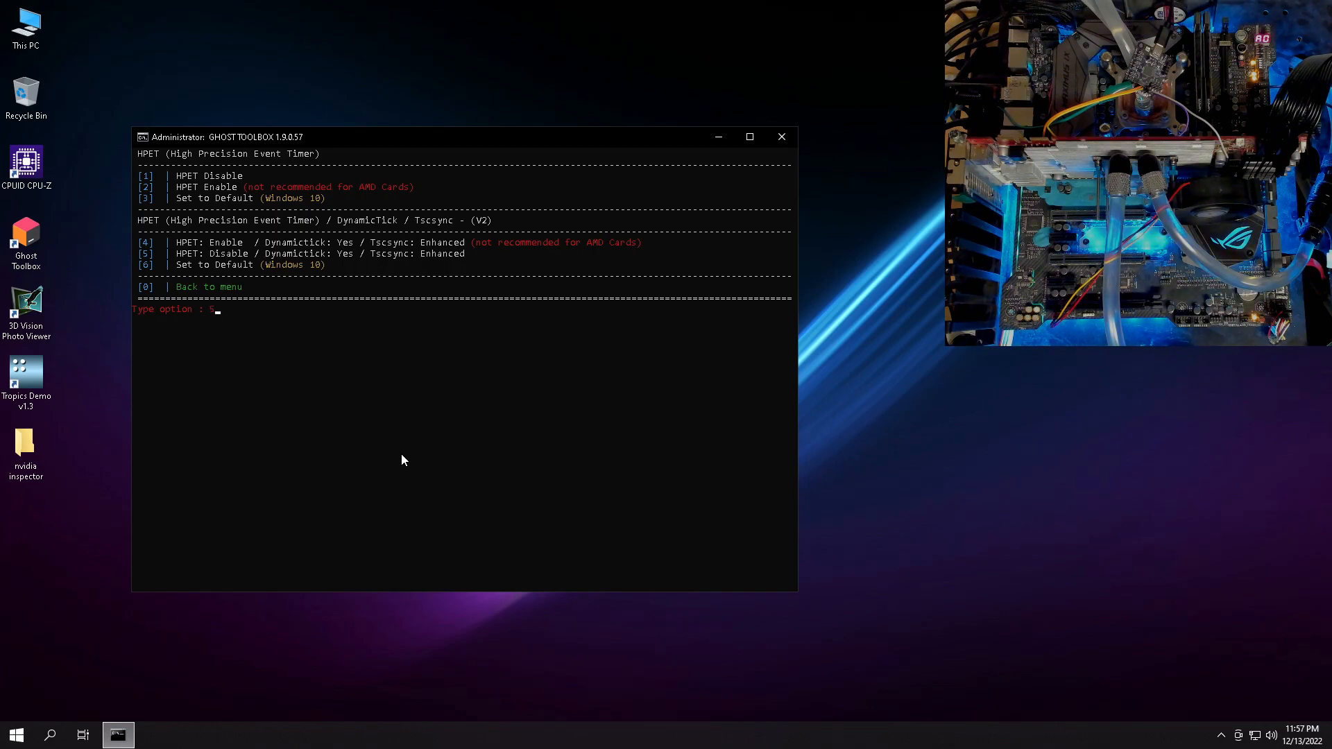
pyautogui.press('Return')
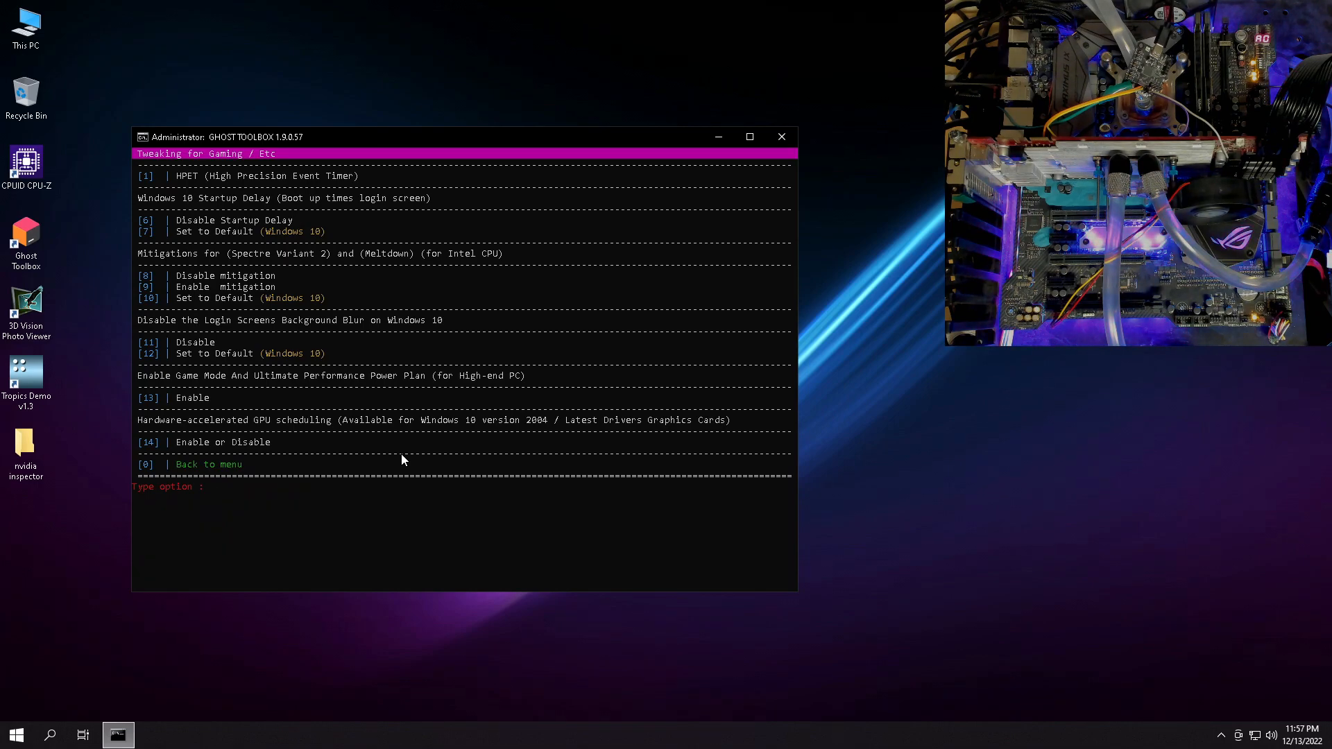
# - Disable the Windows startup delay with option 6 and the Spectre and Meltdown mitigations with option 8
pyautogui.write('6')
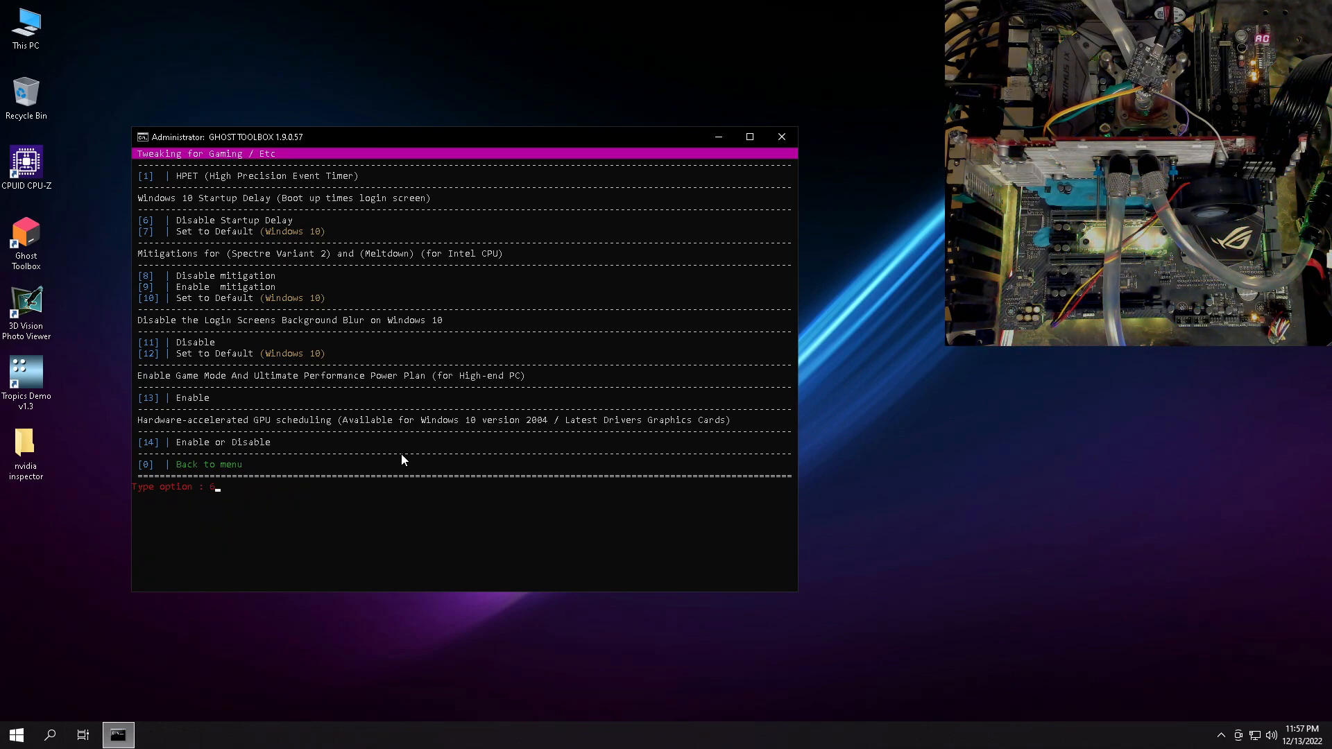
pyautogui.press('Return')
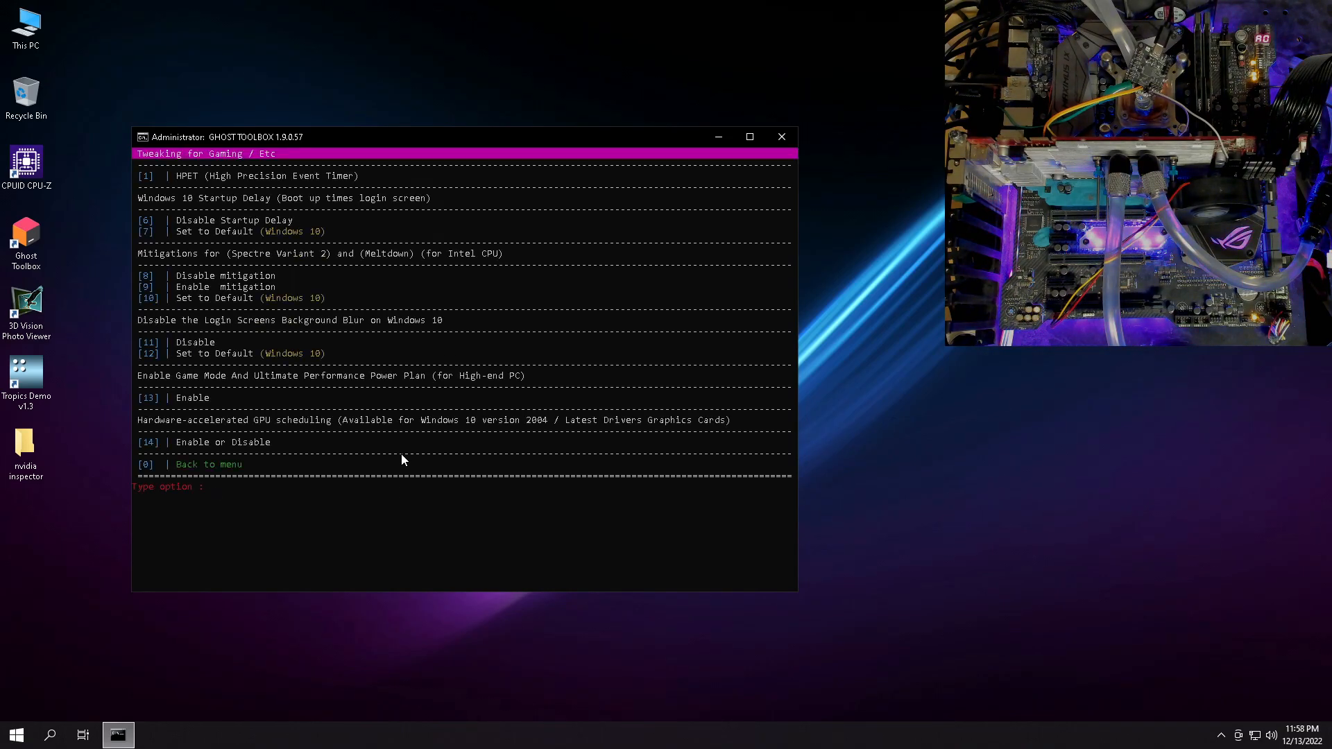
pyautogui.moveTo(139, 258); pyautogui.dragTo(353, 321)
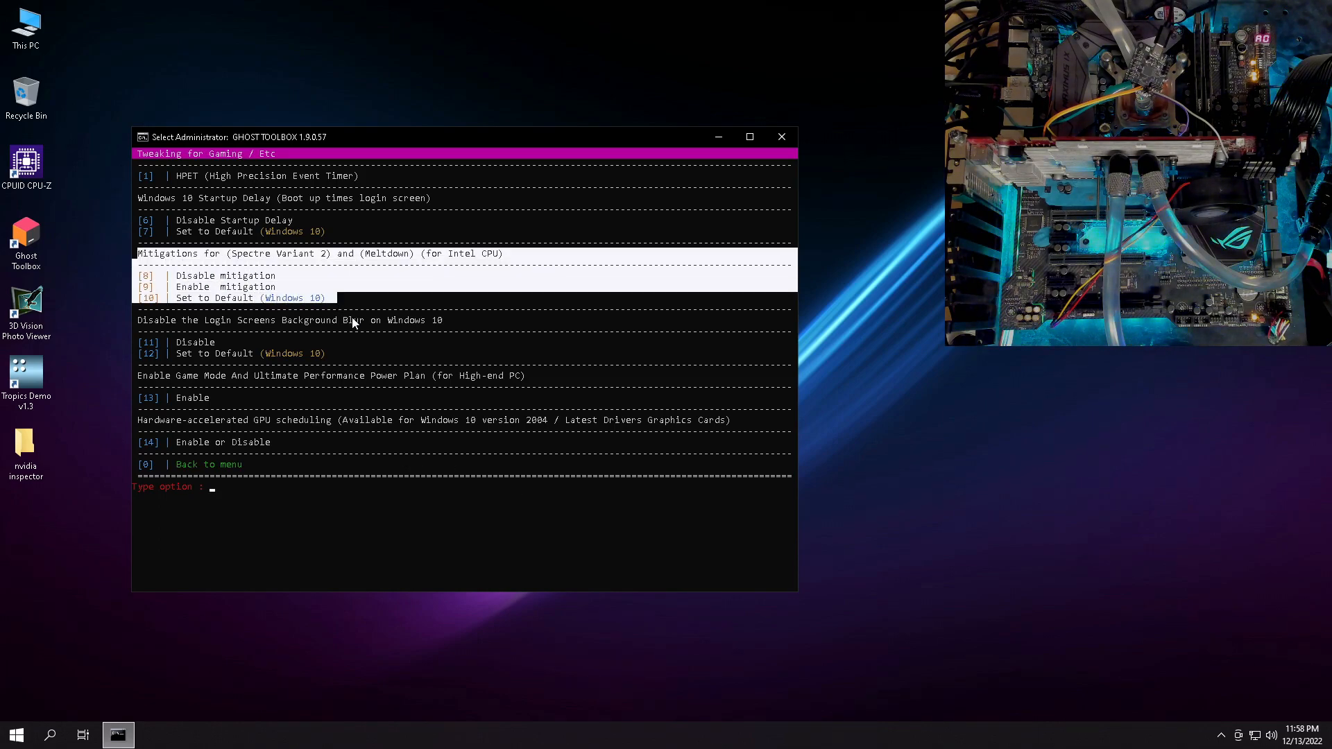
pyautogui.click(212, 489)
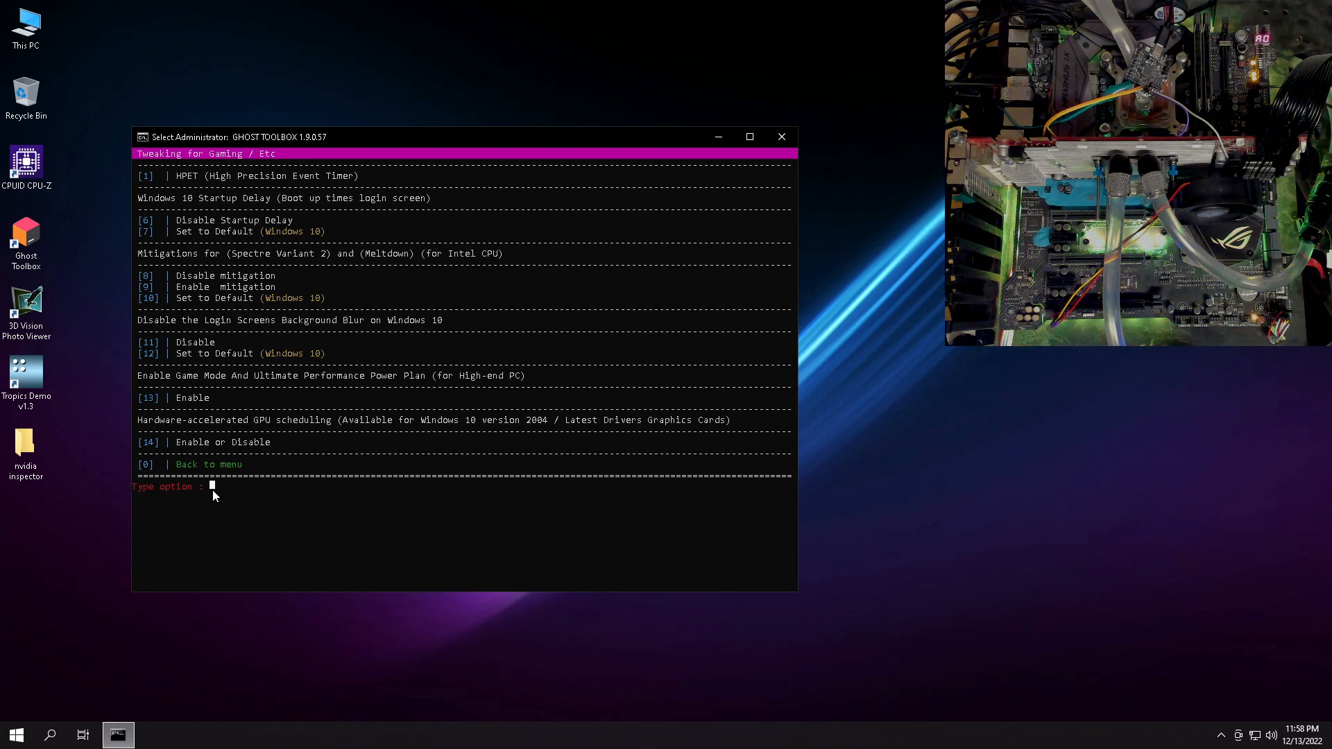
pyautogui.write('8')
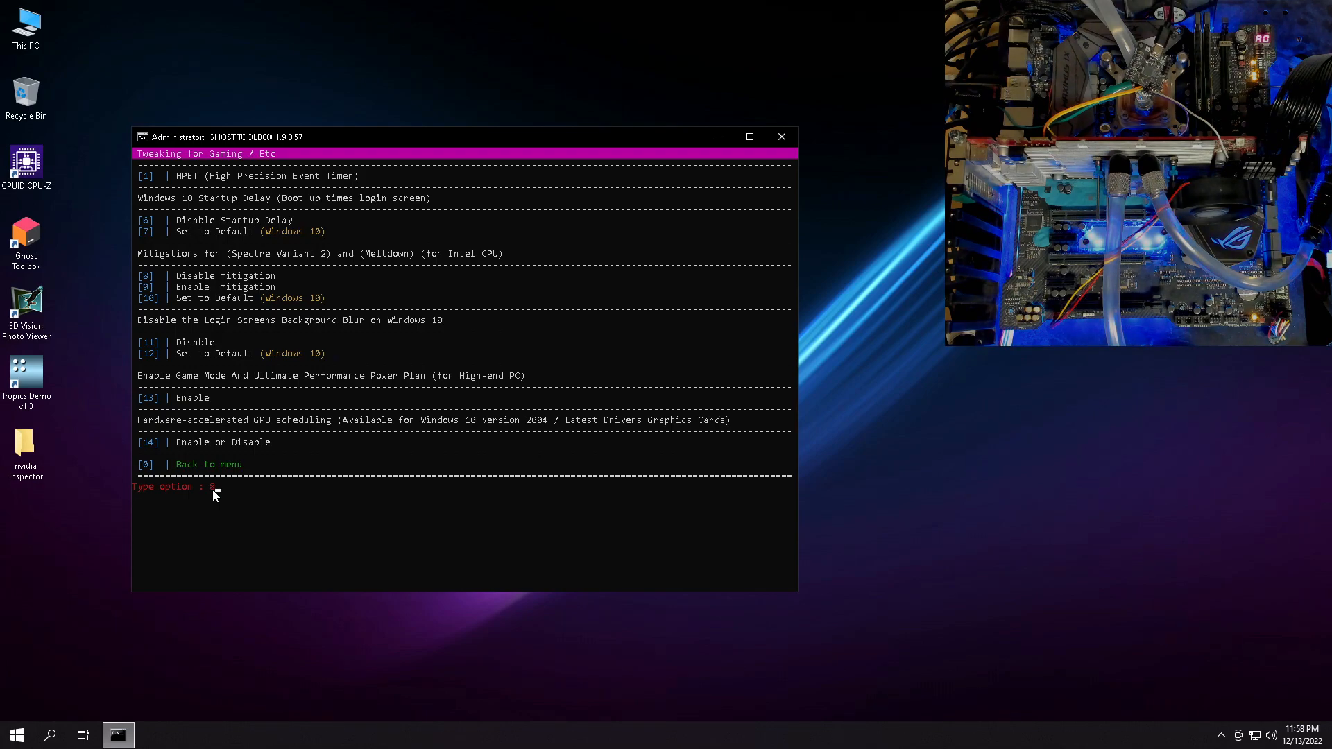
pyautogui.press('Return')
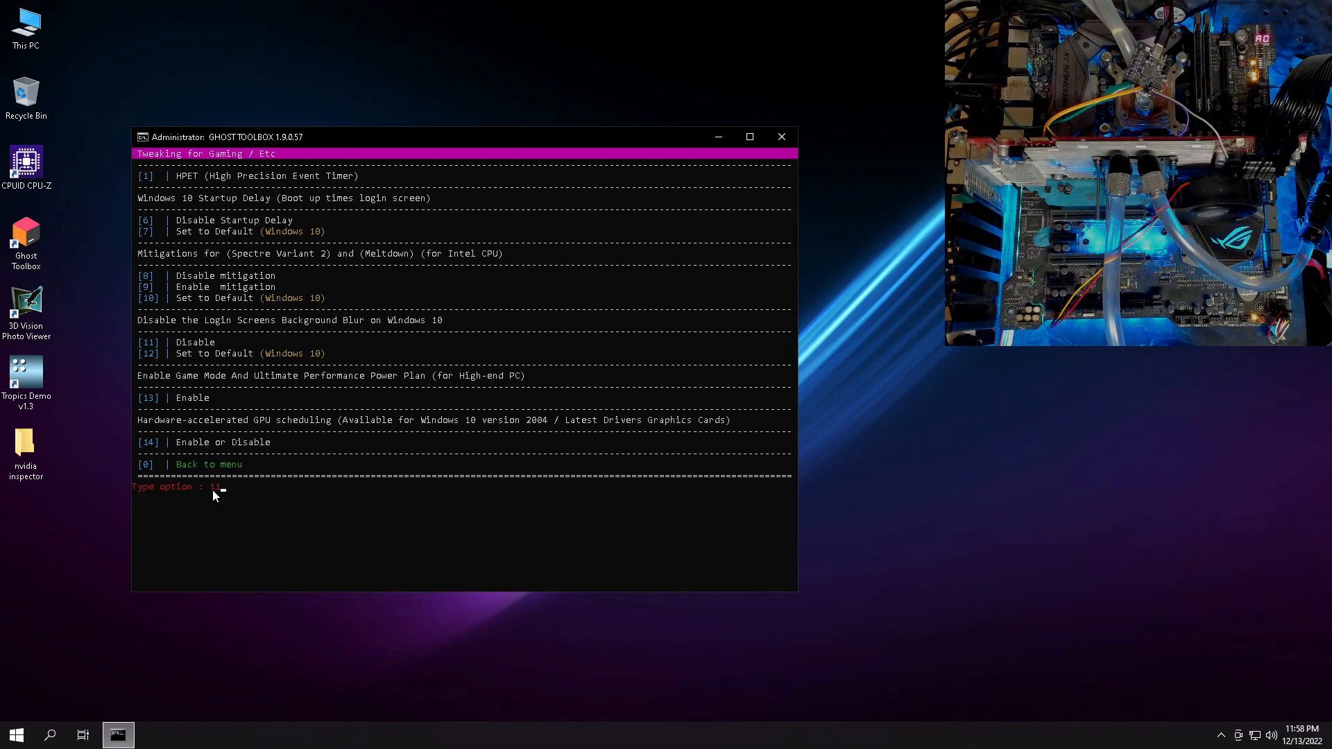
# - Disable the login screen's background blur with option 11
pyautogui.write('11')
pyautogui.press('Return')
# - Enable Game Mode and the Ultimate Performance plan with option 13, select that plan in Power Options and close the window
pyautogui.write('13')
pyautogui.press('Return')
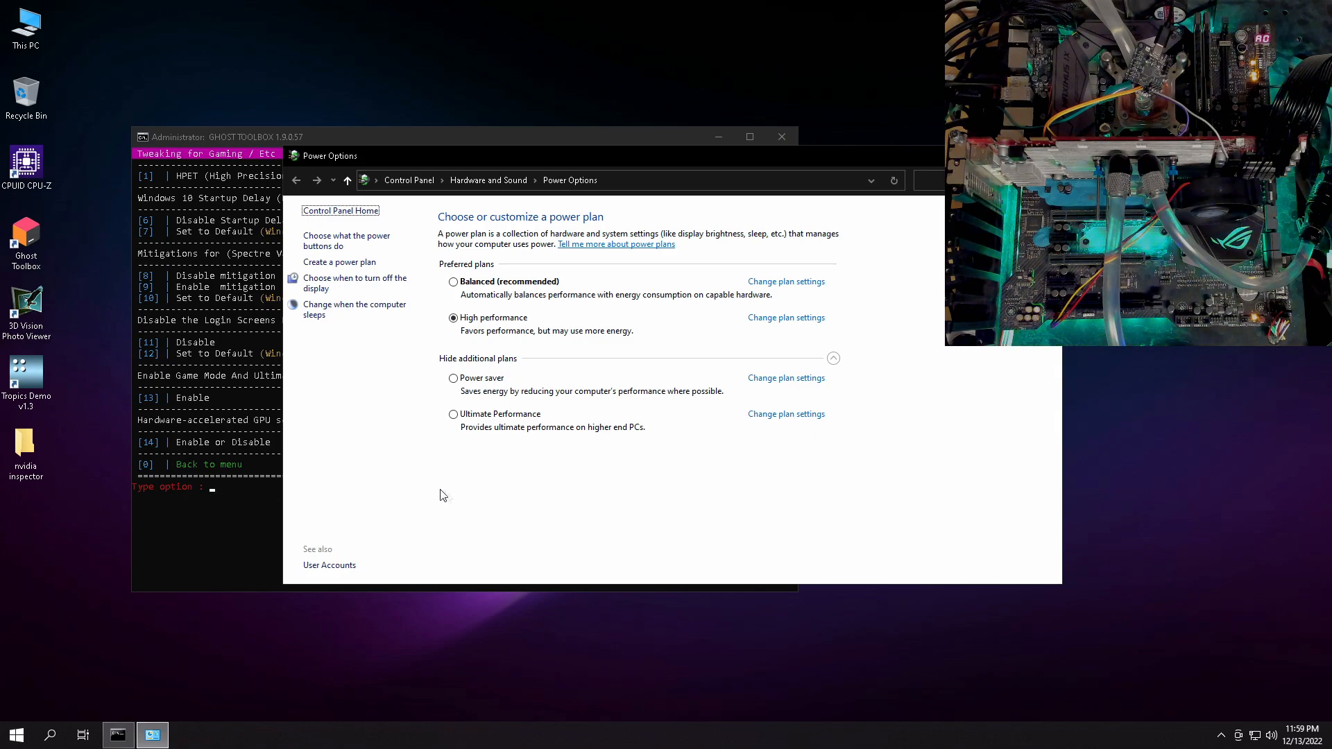
pyautogui.click(479, 415)
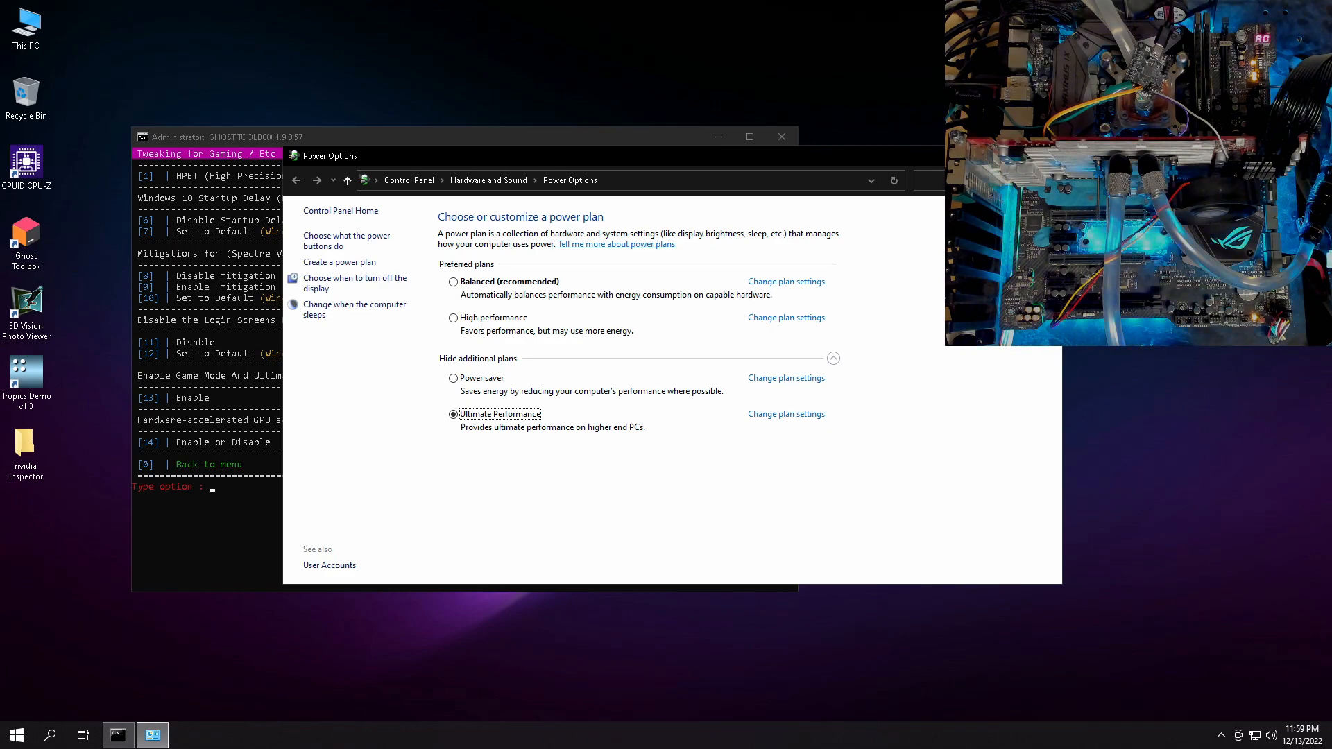
pyautogui.click(1046, 156)
# - Run option 14 for Hardware-accelerated GPU scheduling, check the Windows Graphics settings page and close it
pyautogui.click(212, 488)
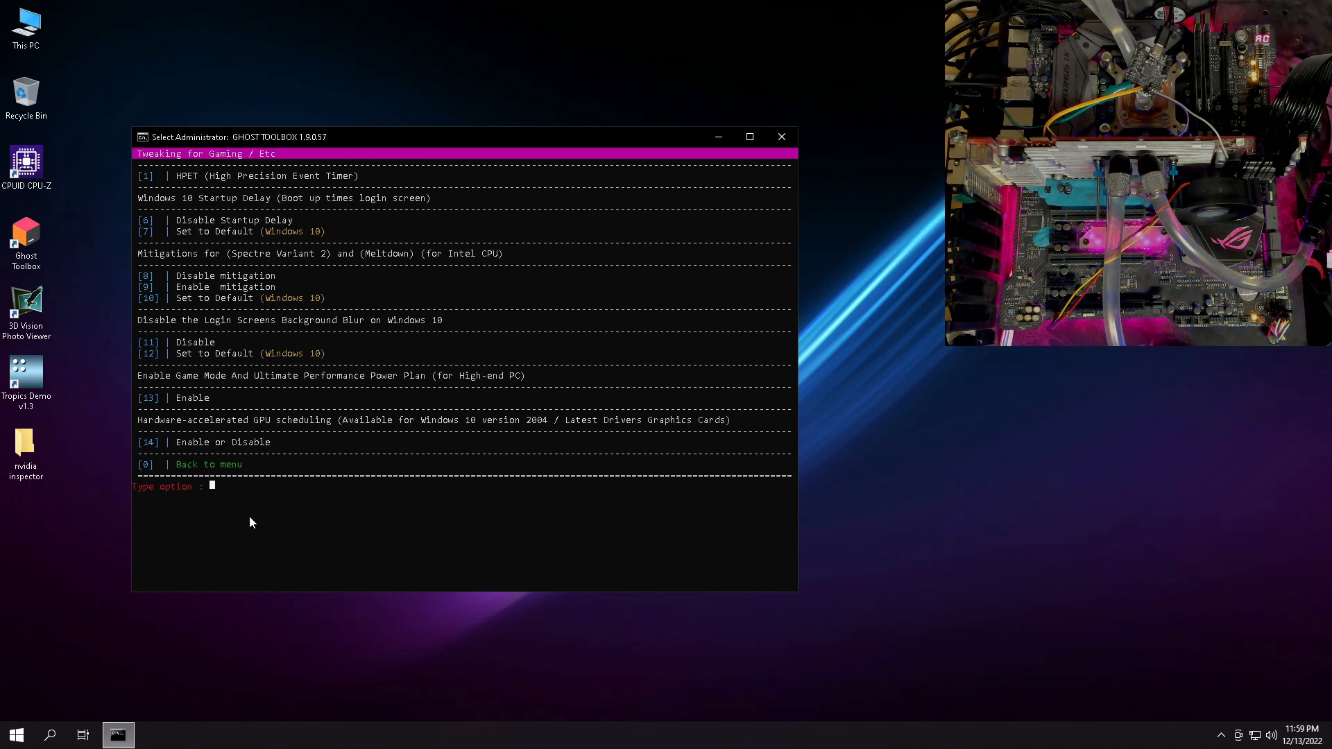
pyautogui.write('14')
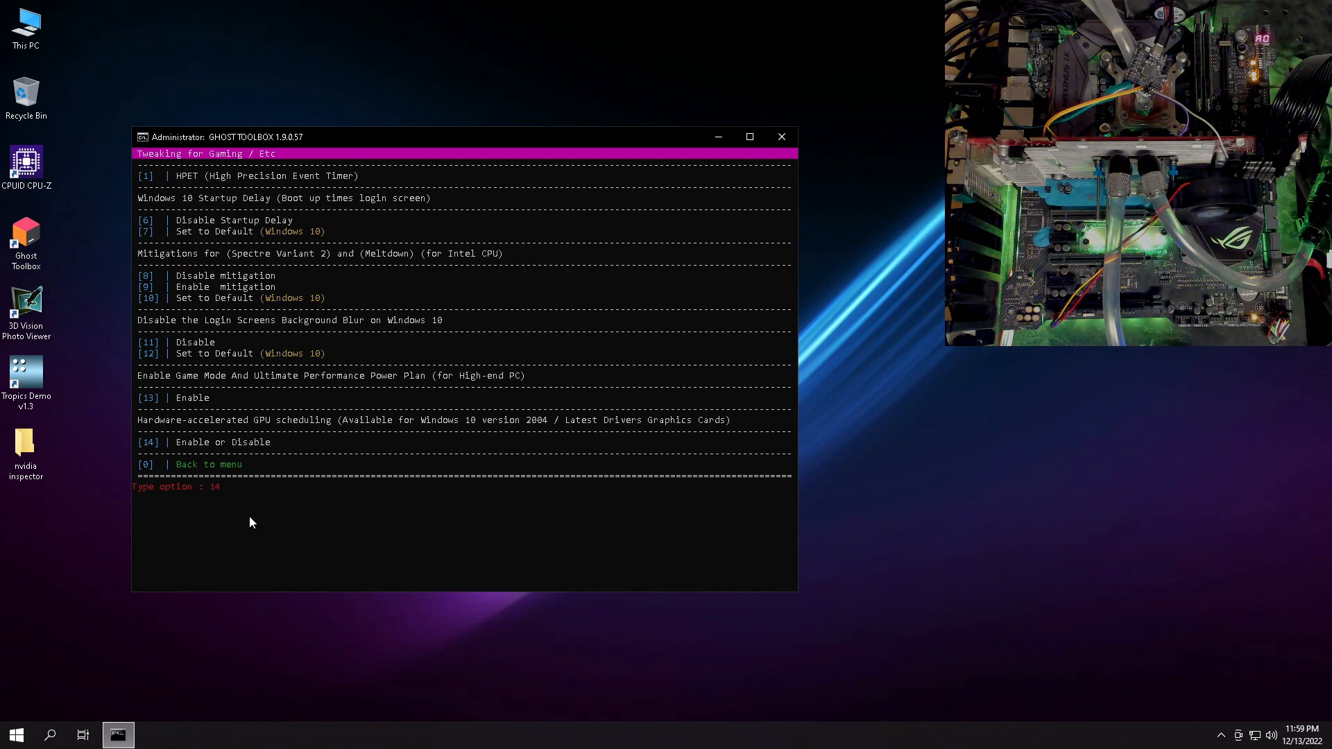
pyautogui.press('Return')
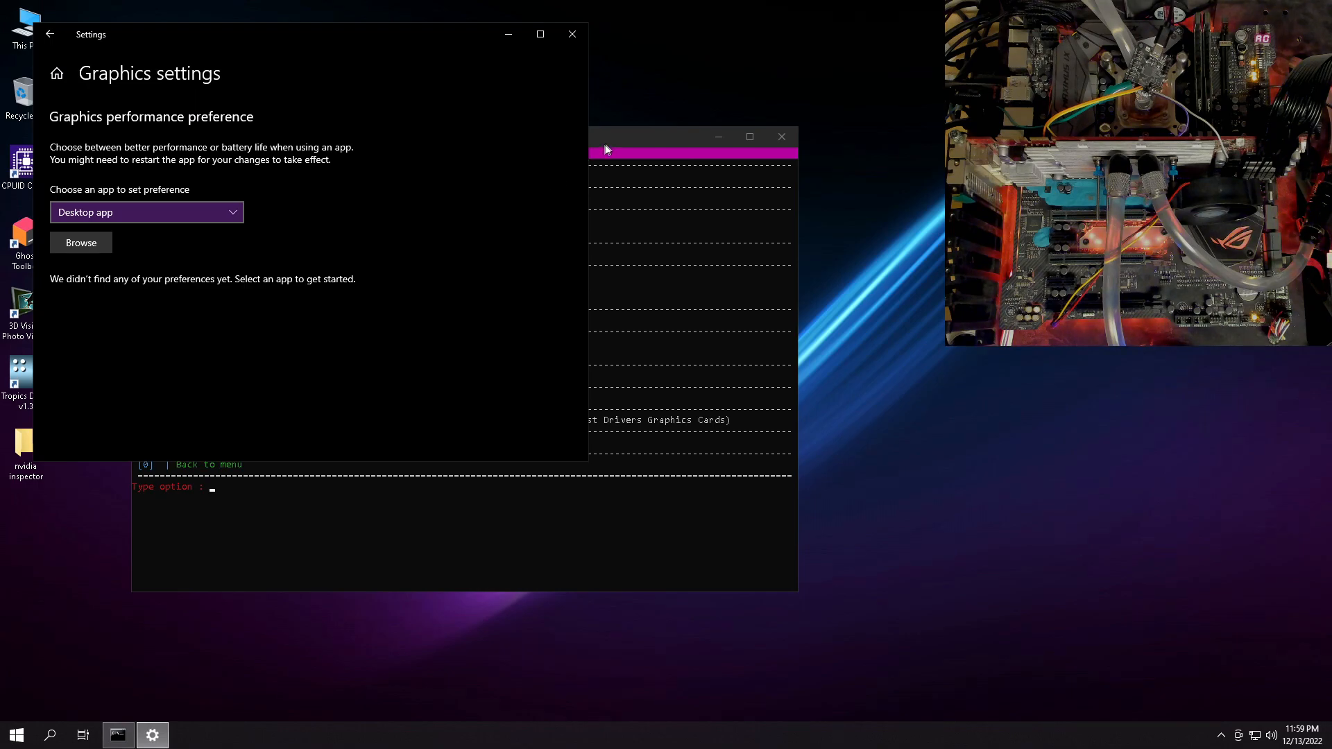
pyautogui.click(244, 517)
pyautogui.click(380, 89)
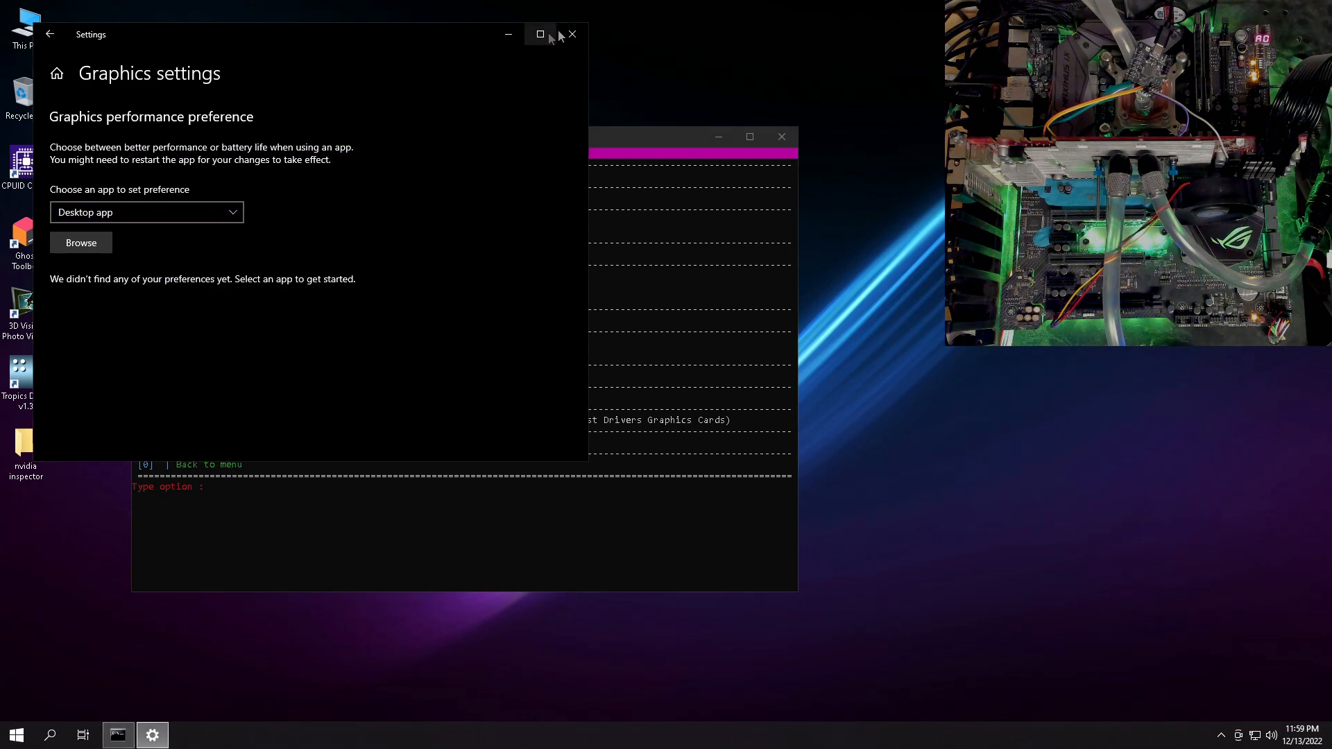
pyautogui.click(572, 35)
# - Return to the Ghost Toolbox main menu and highlight the Options For Windows 11 entry
pyautogui.click(229, 497)
pyautogui.write('0')
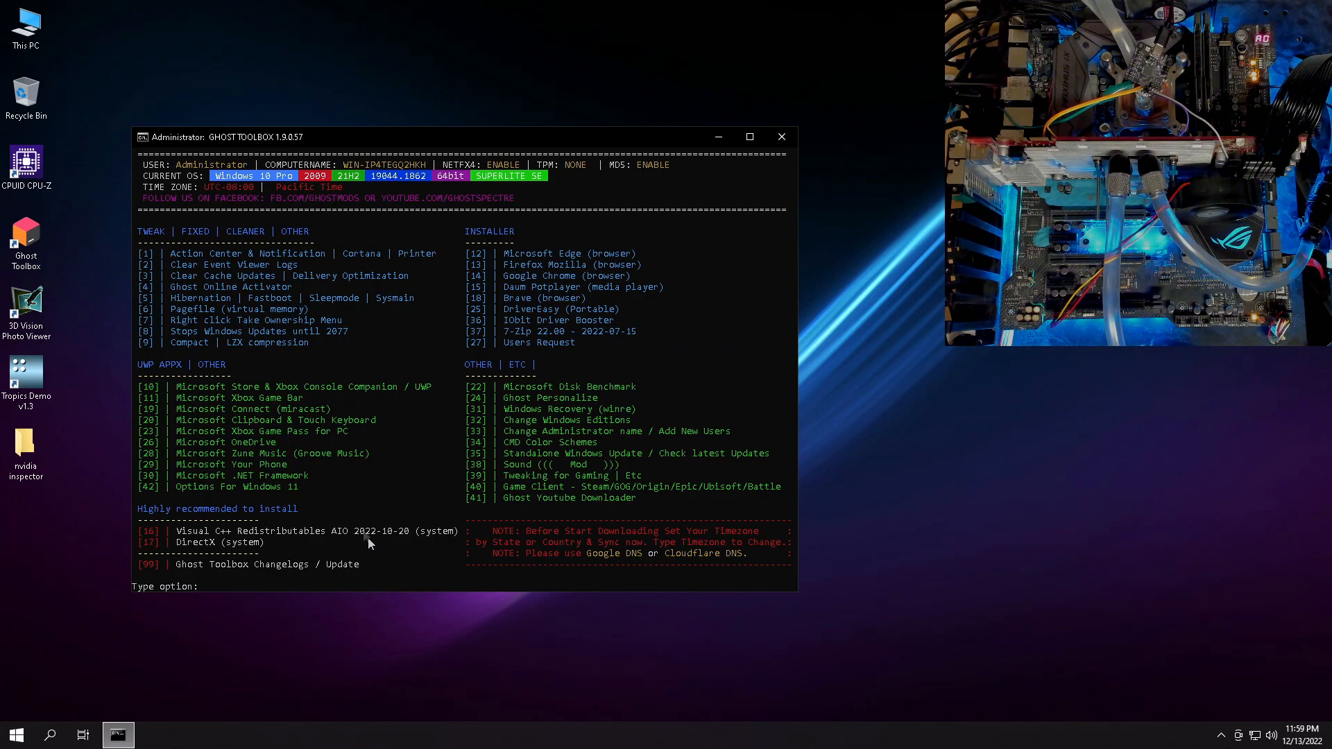
pyautogui.moveTo(141, 487); pyautogui.dragTo(317, 490)
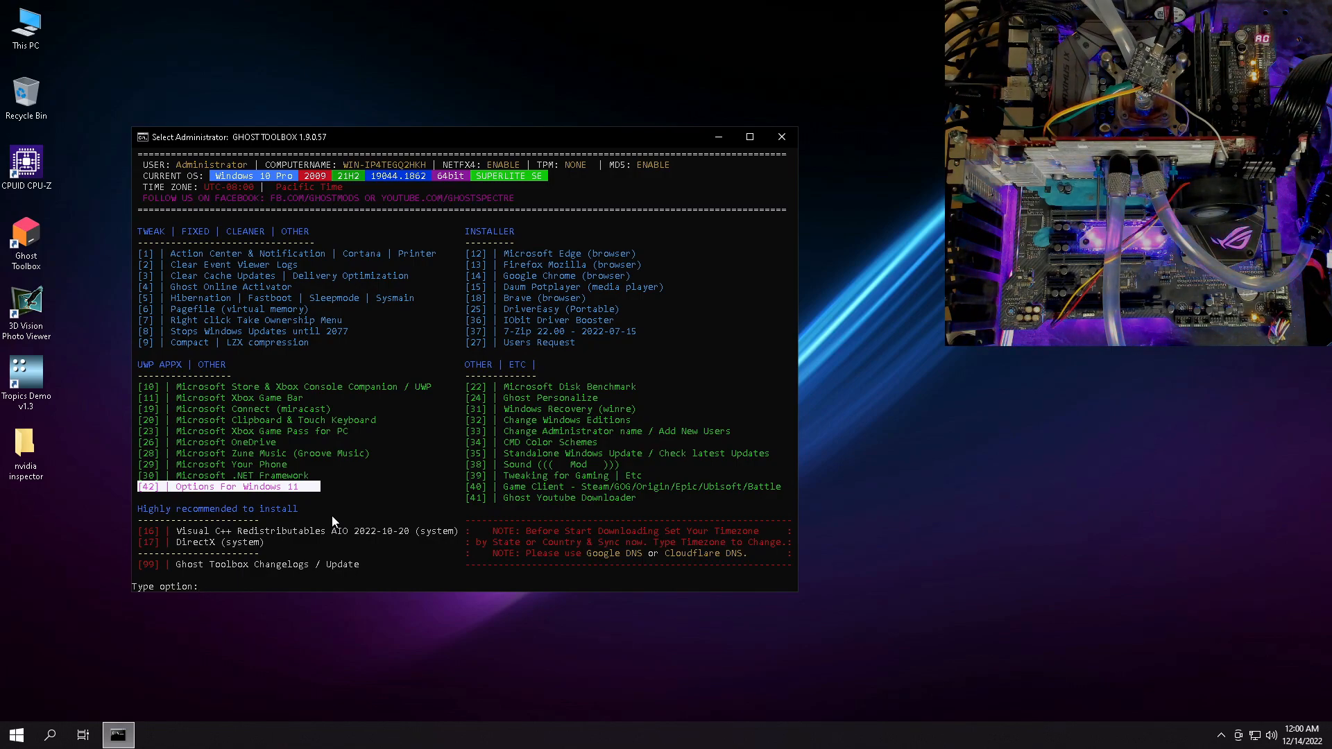
# - Close the Ghost Toolbox and restart the computer
pyautogui.click(782, 137)
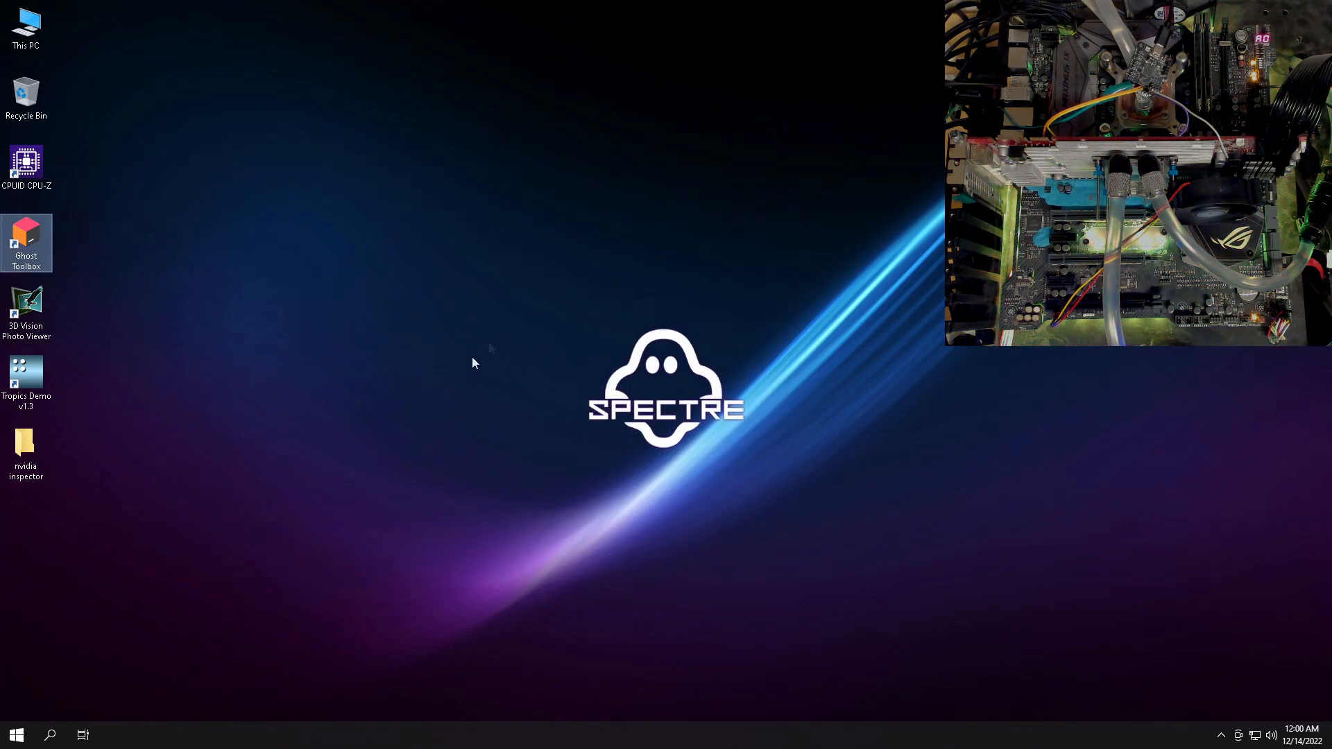
pyautogui.click(17, 735)
pyautogui.moveTo(254, 705)
pyautogui.click(306, 680)
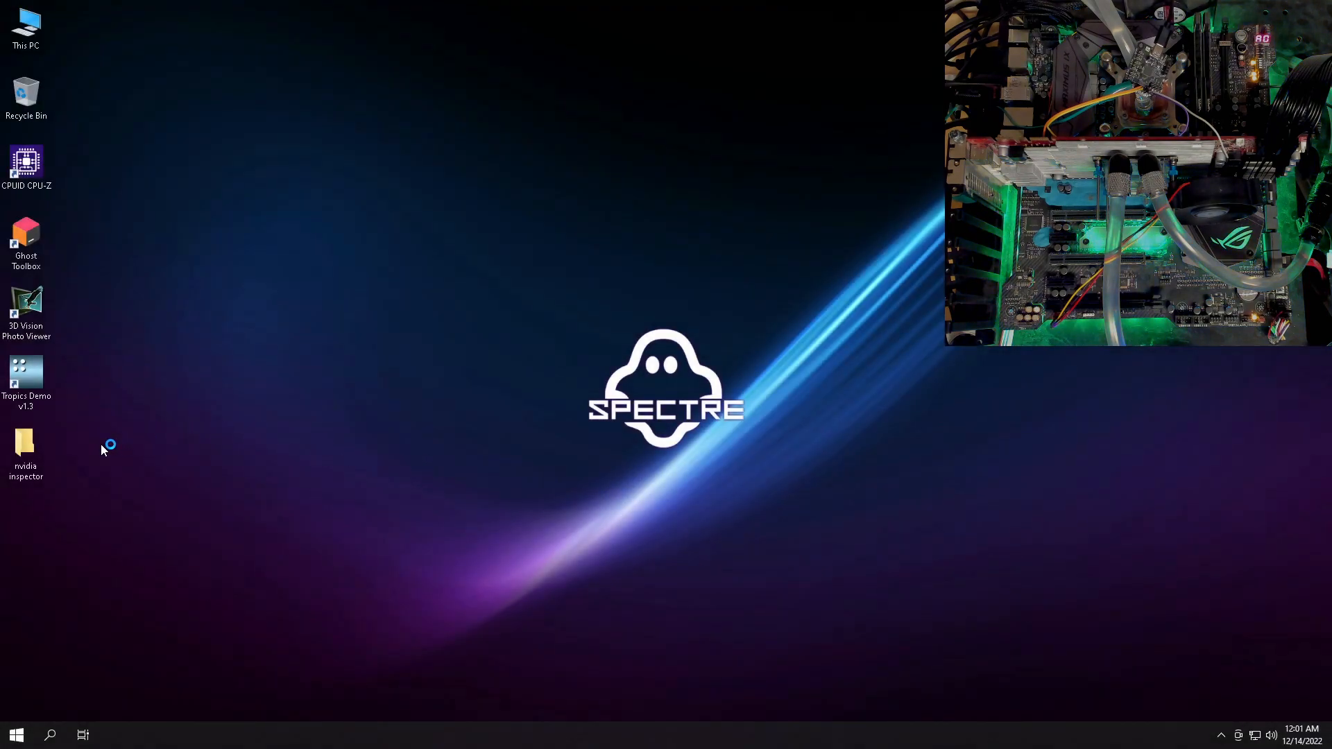
# - Launch Tropics Demo v1.3 windowed at 1280x720 with 8x anti-aliasing and run its benchmark
pyautogui.doubleClick(34, 384)
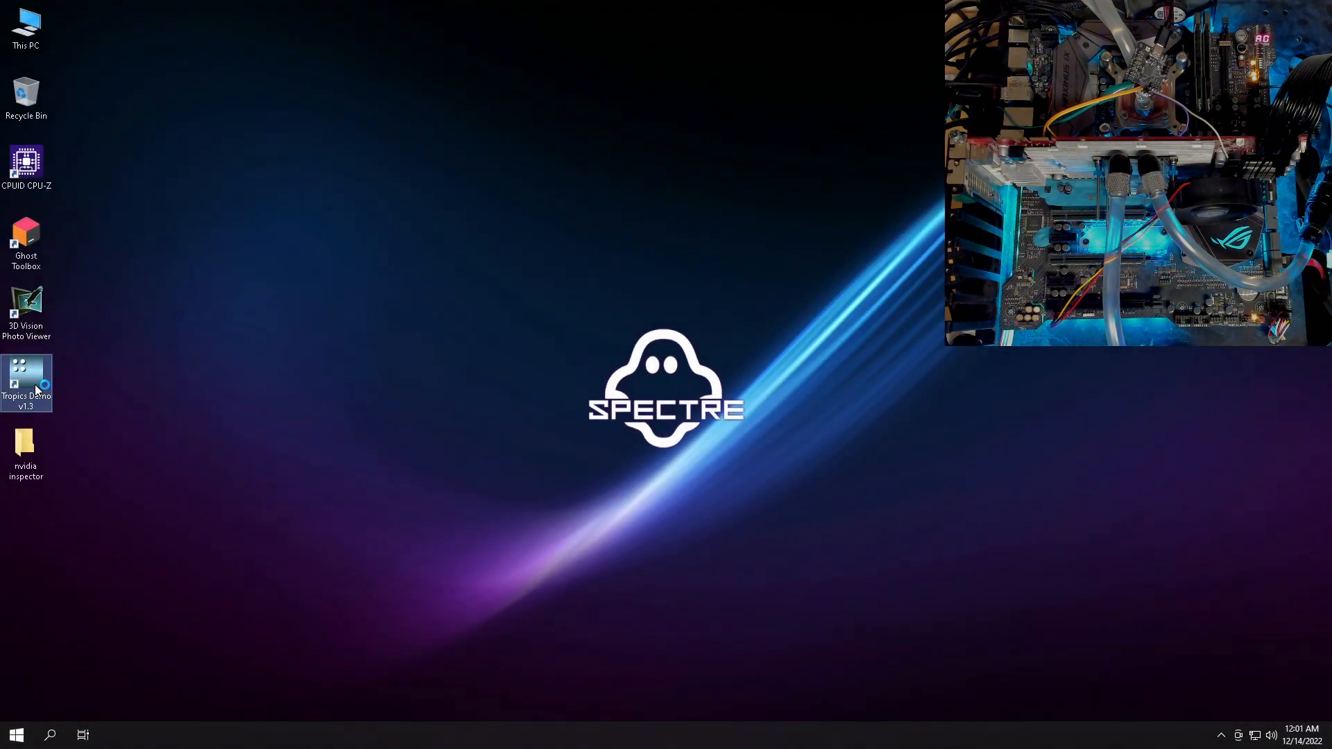
pyautogui.click(372, 251)
pyautogui.click(368, 274)
pyautogui.click(368, 278)
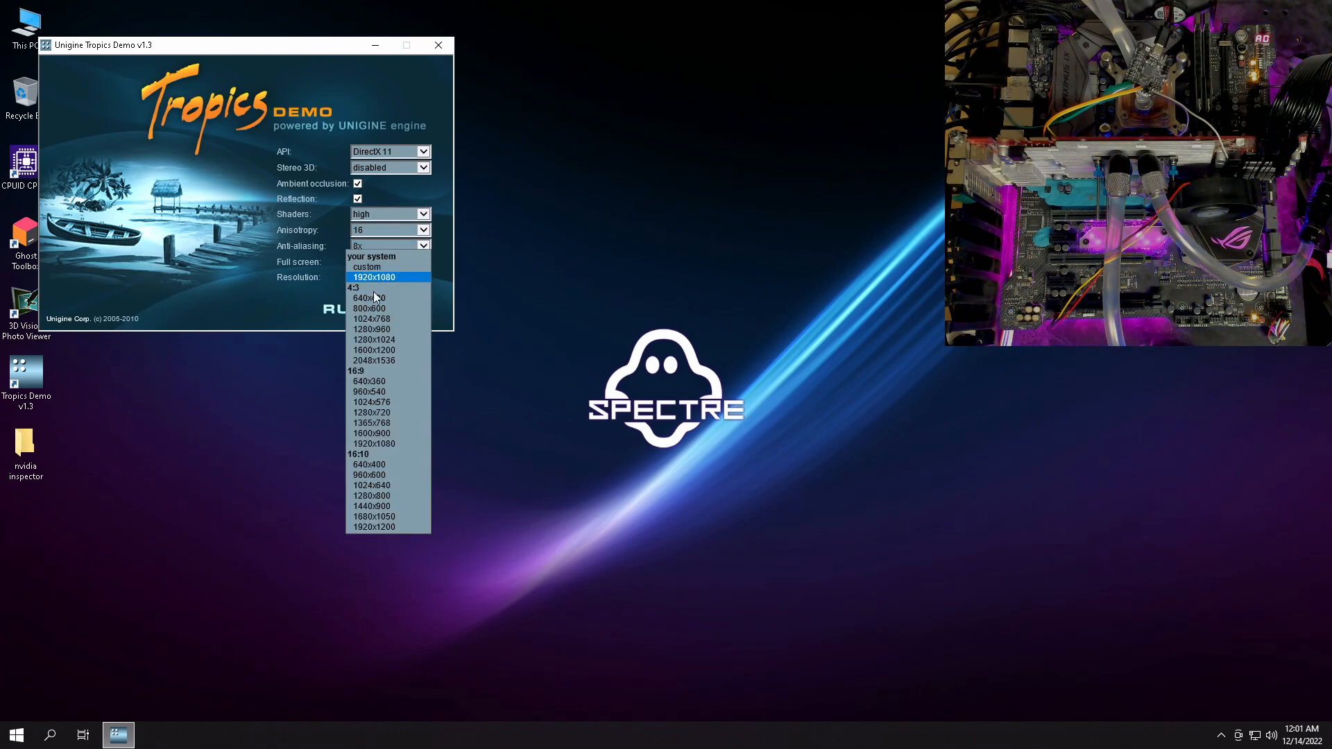
pyautogui.click(368, 278)
pyautogui.click(391, 309)
pyautogui.click(359, 86)
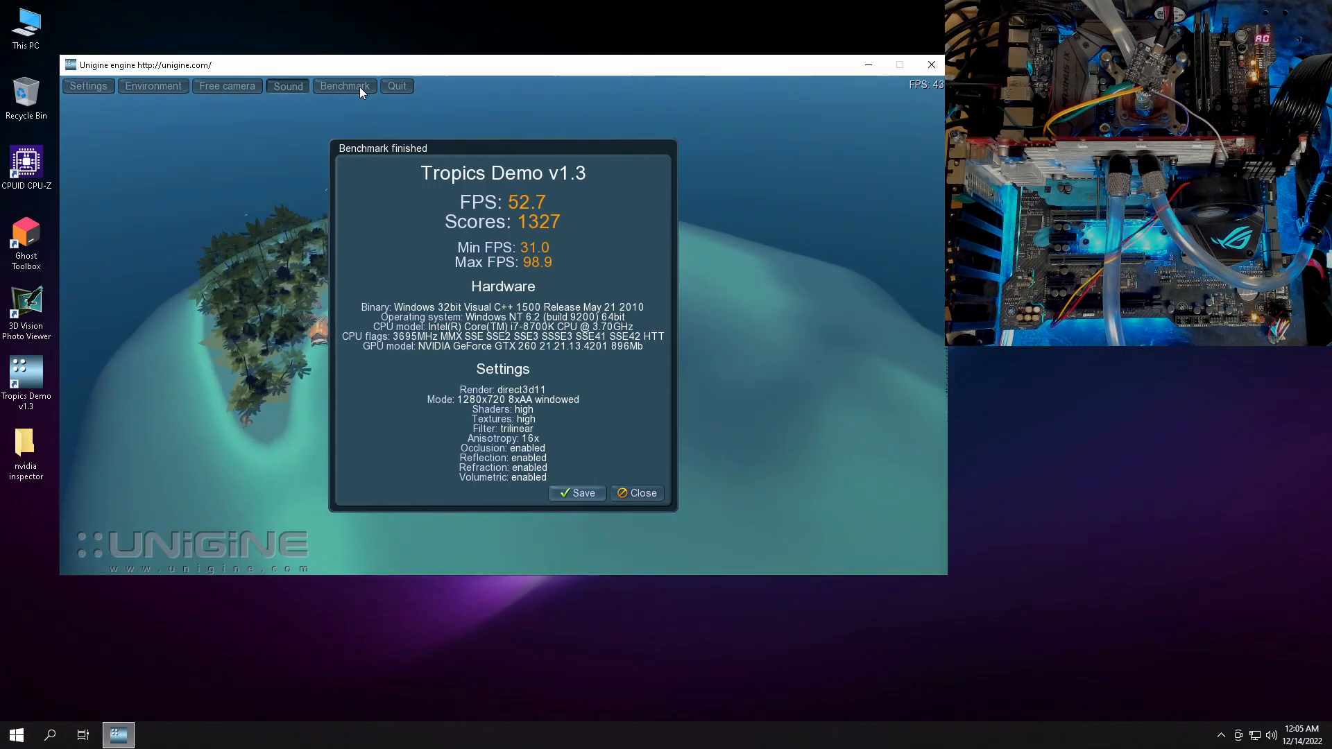
# - Open Calculator beside the benchmark results and enter the score 1327 as the number to divide
pyautogui.press('super')
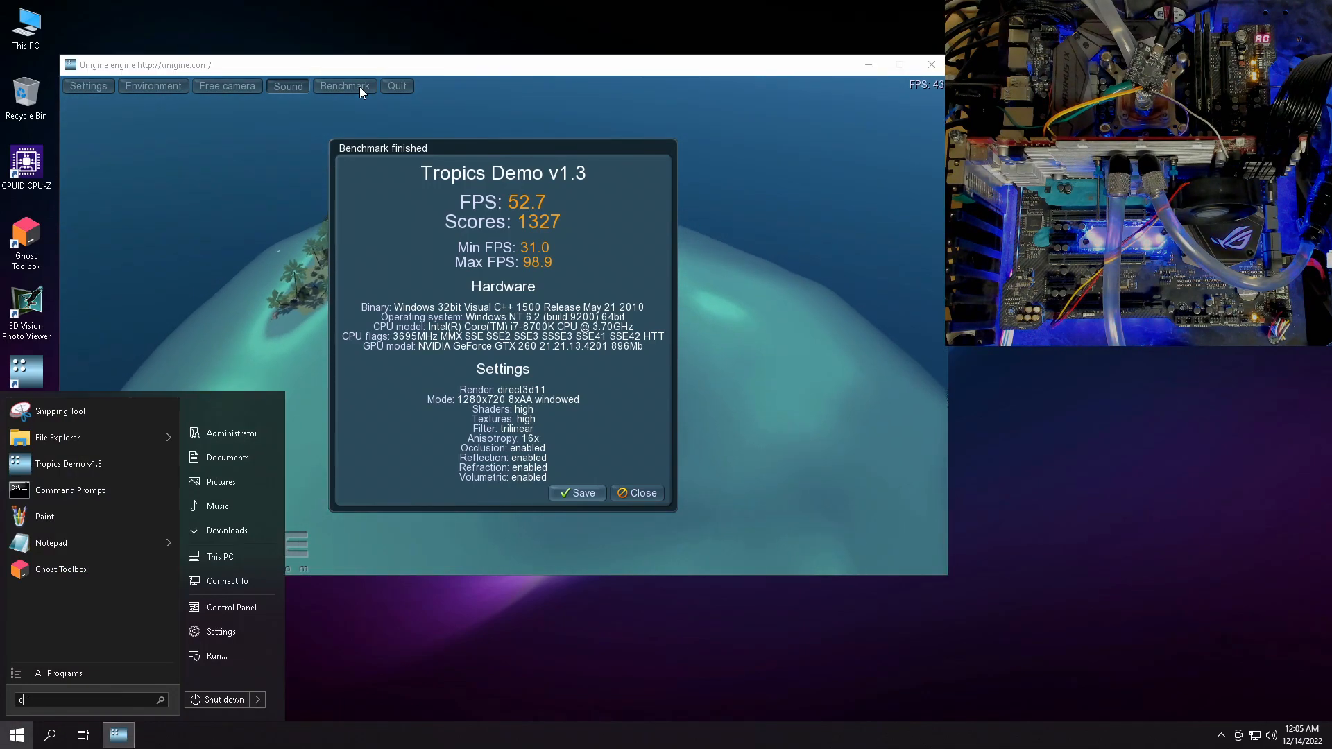
pyautogui.write('calc')
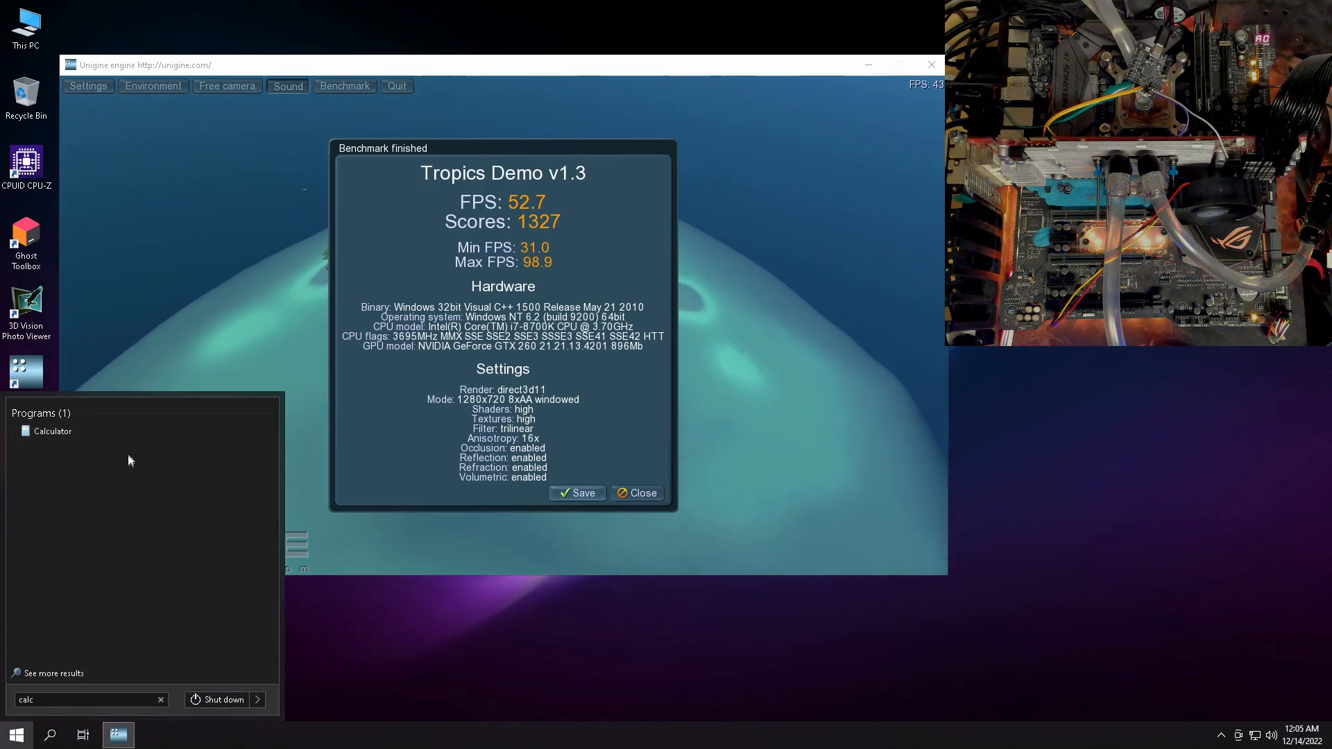
pyautogui.click(126, 431)
pyautogui.moveTo(139, 101); pyautogui.dragTo(132, 220)
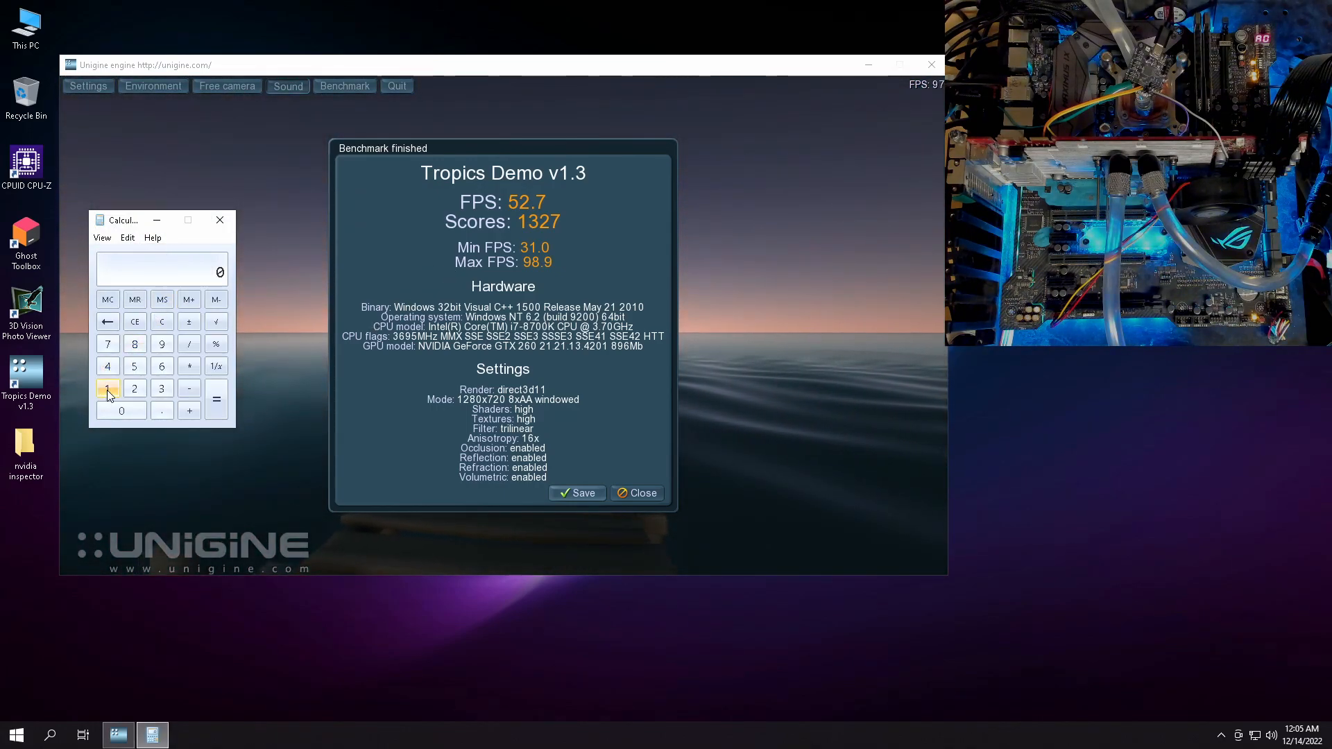
pyautogui.click(108, 393)
pyautogui.click(107, 344)
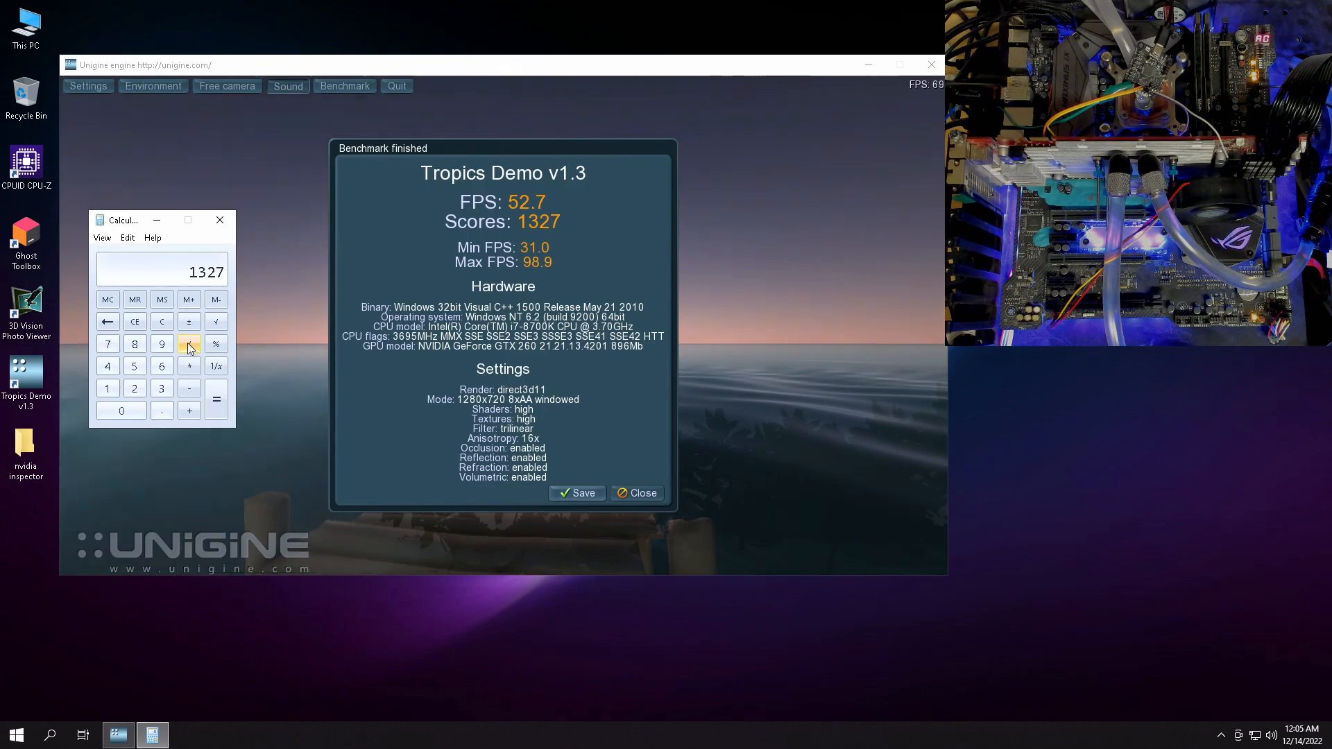
pyautogui.click(189, 344)
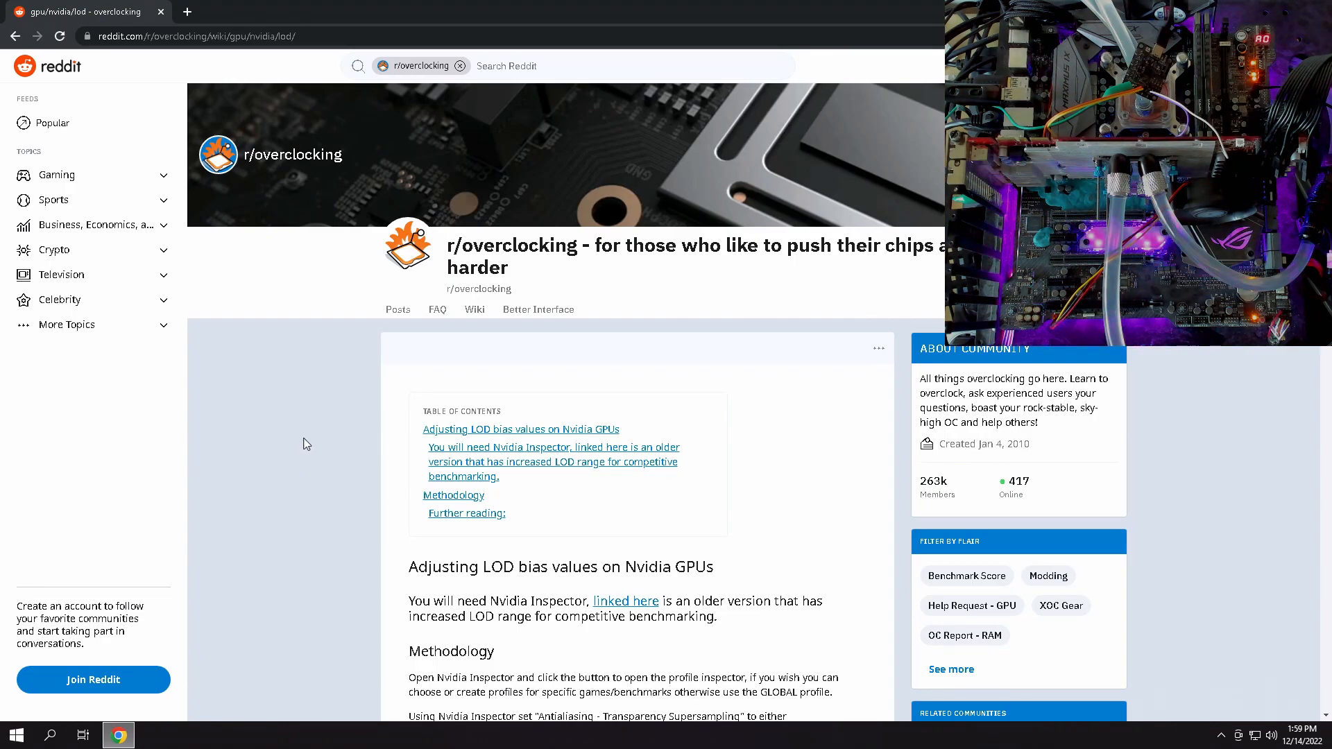
# - Open the older Nvidia Inspector version linked in the r/overclocking LOD wiki in a new tab and switch to its MEGA download page
pyautogui.click(323, 38)
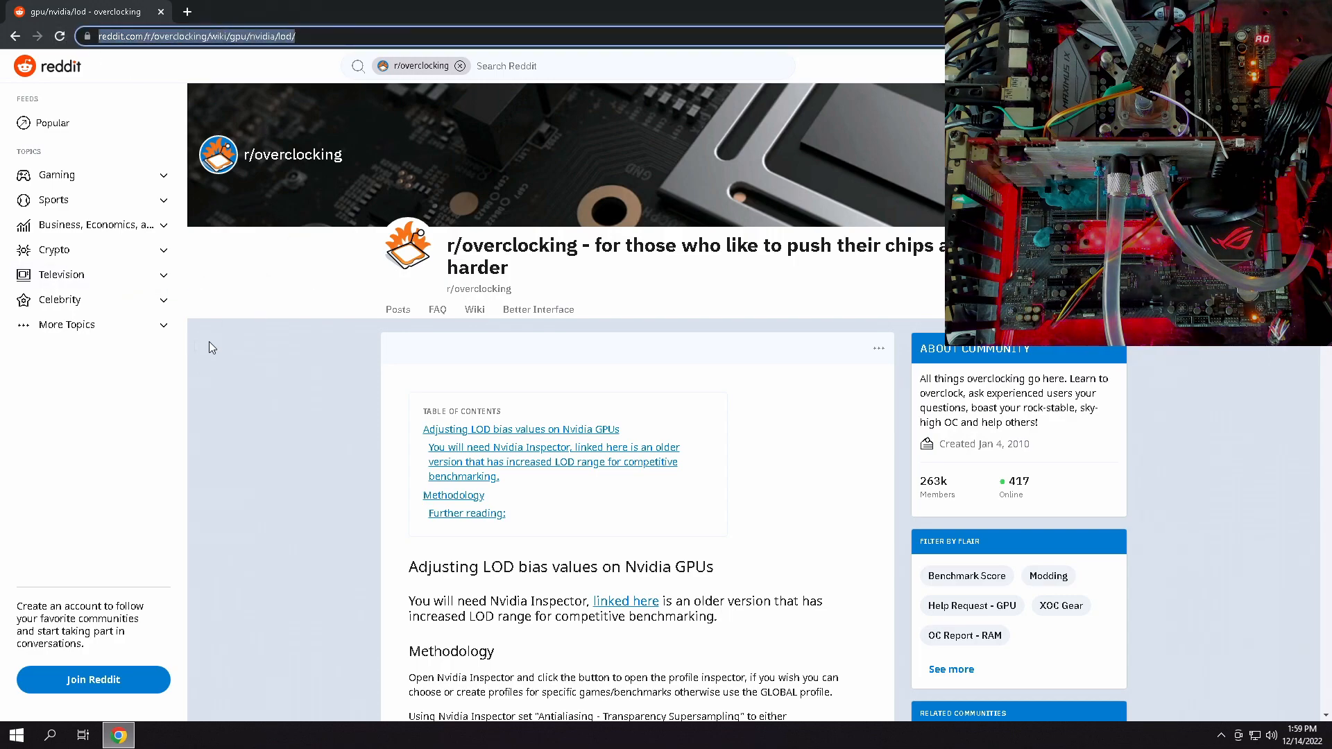
pyautogui.click(248, 390)
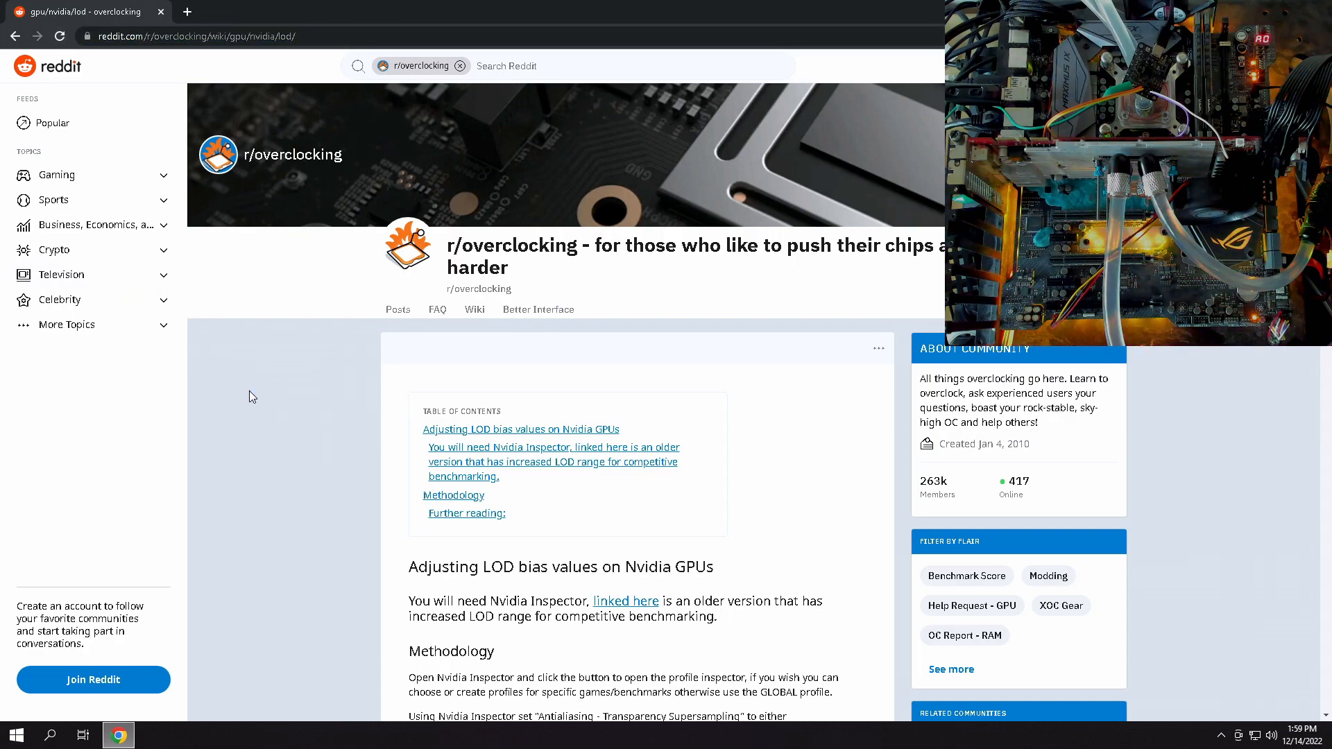
pyautogui.rightClick(626, 602)
pyautogui.click(659, 612)
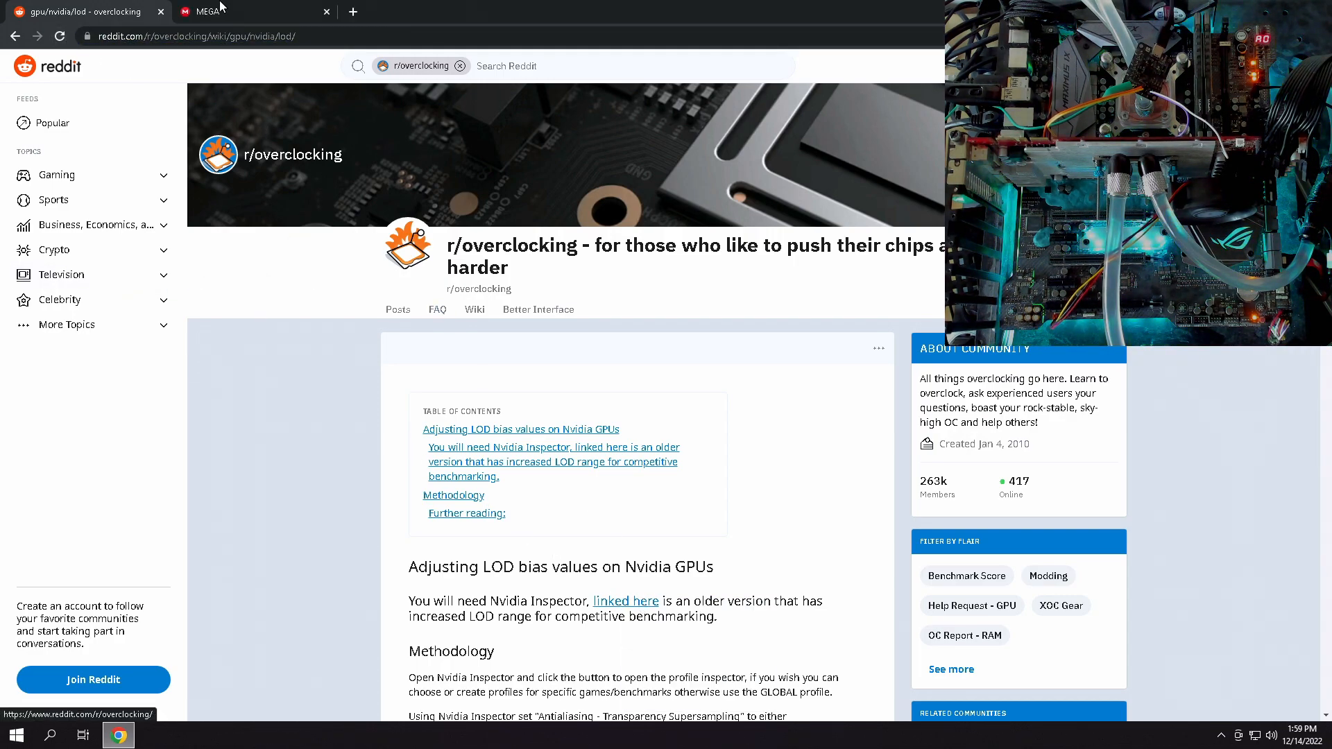
pyautogui.hotkey('ctrl', 'Tab')
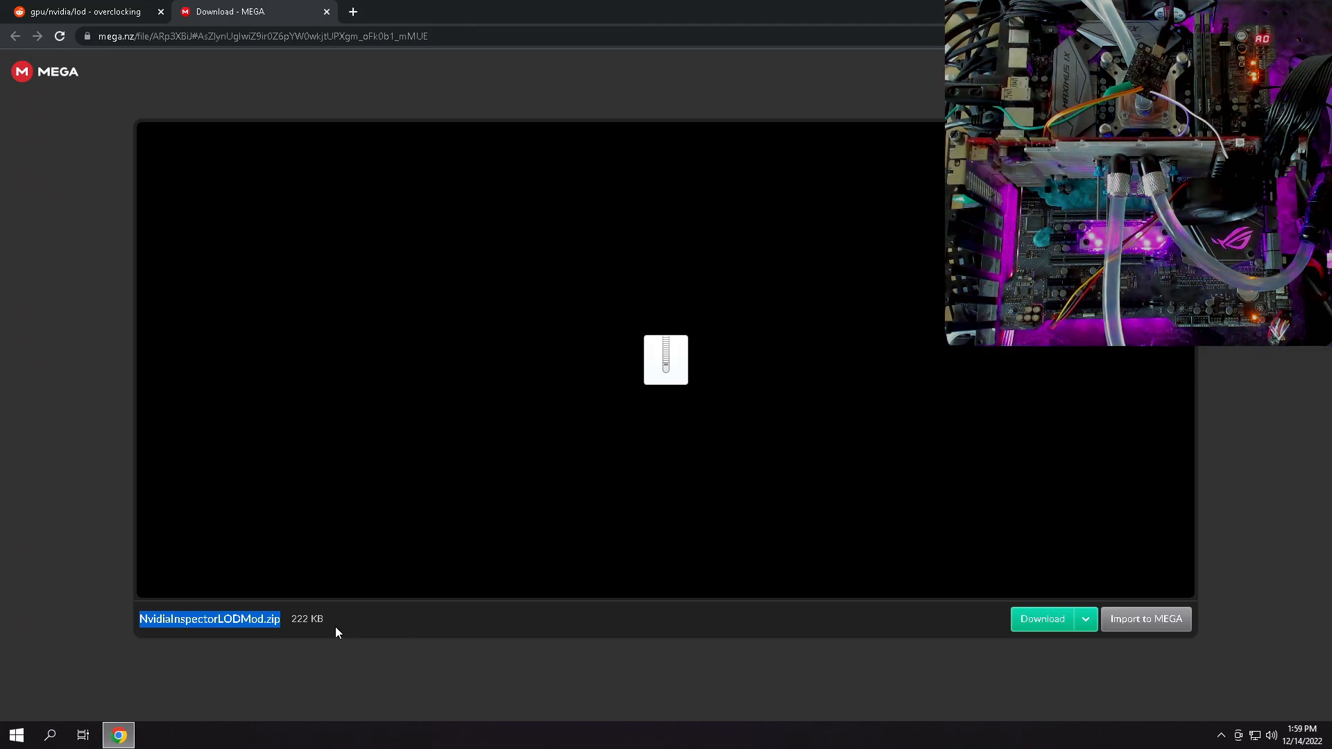
# - Return to the r/overclocking wiki page and examine the LOD bias methodology, the table of suggested benchmark values and the page address
pyautogui.click(99, 15)
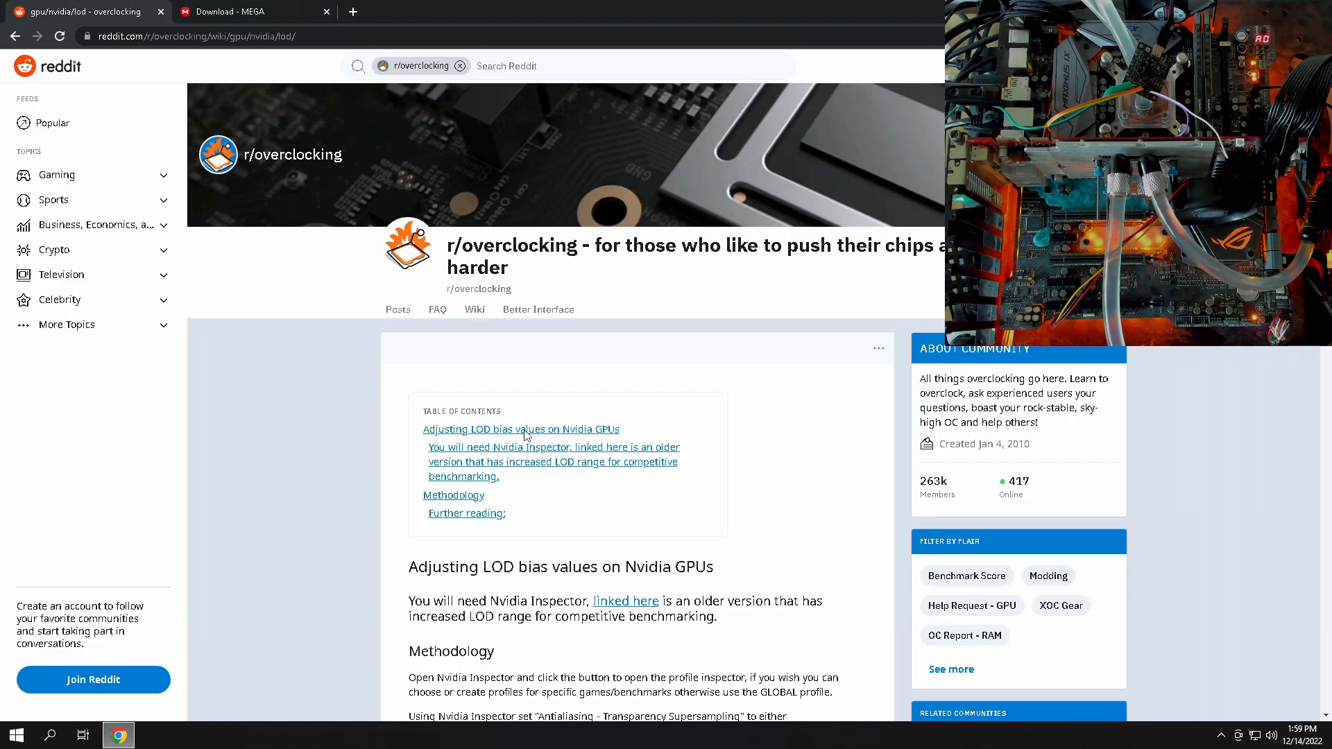
pyautogui.scroll(-6, 520, 557)
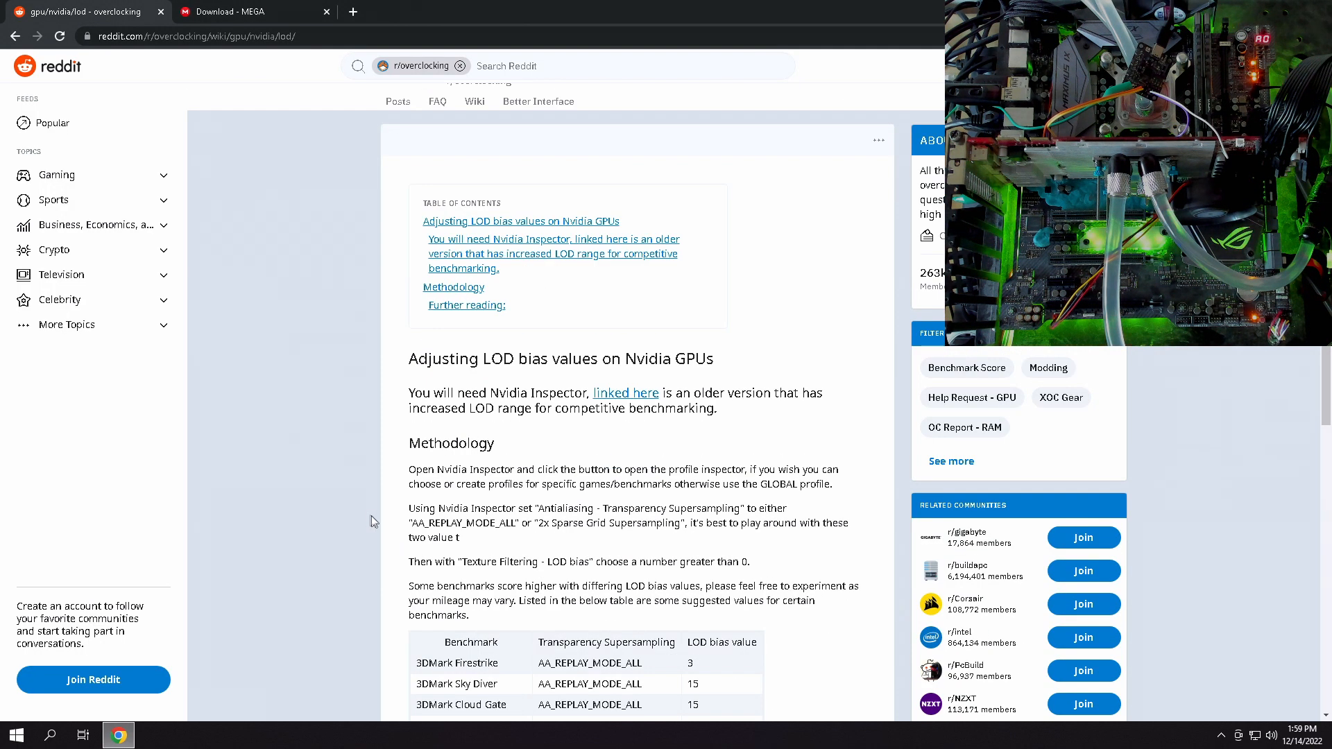
pyautogui.scroll(-1, 364, 510)
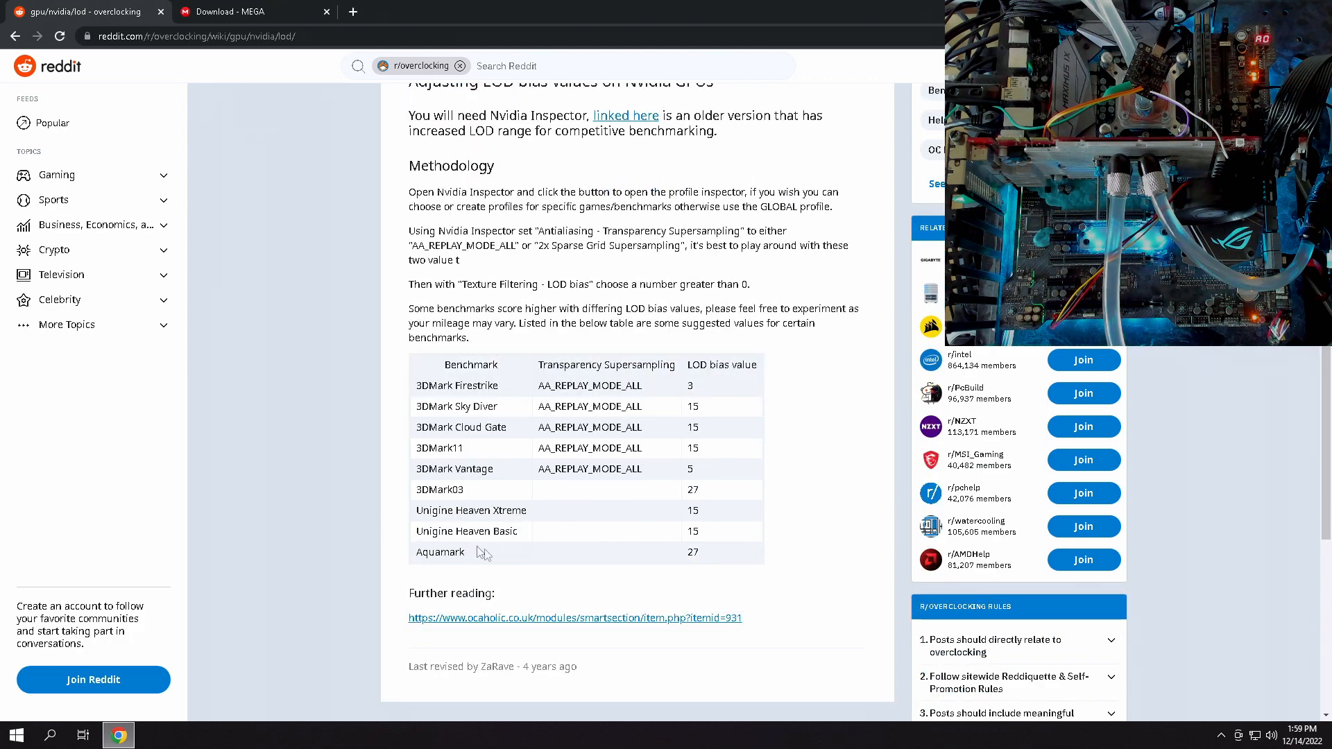
pyautogui.moveTo(704, 553); pyautogui.dragTo(390, 386)
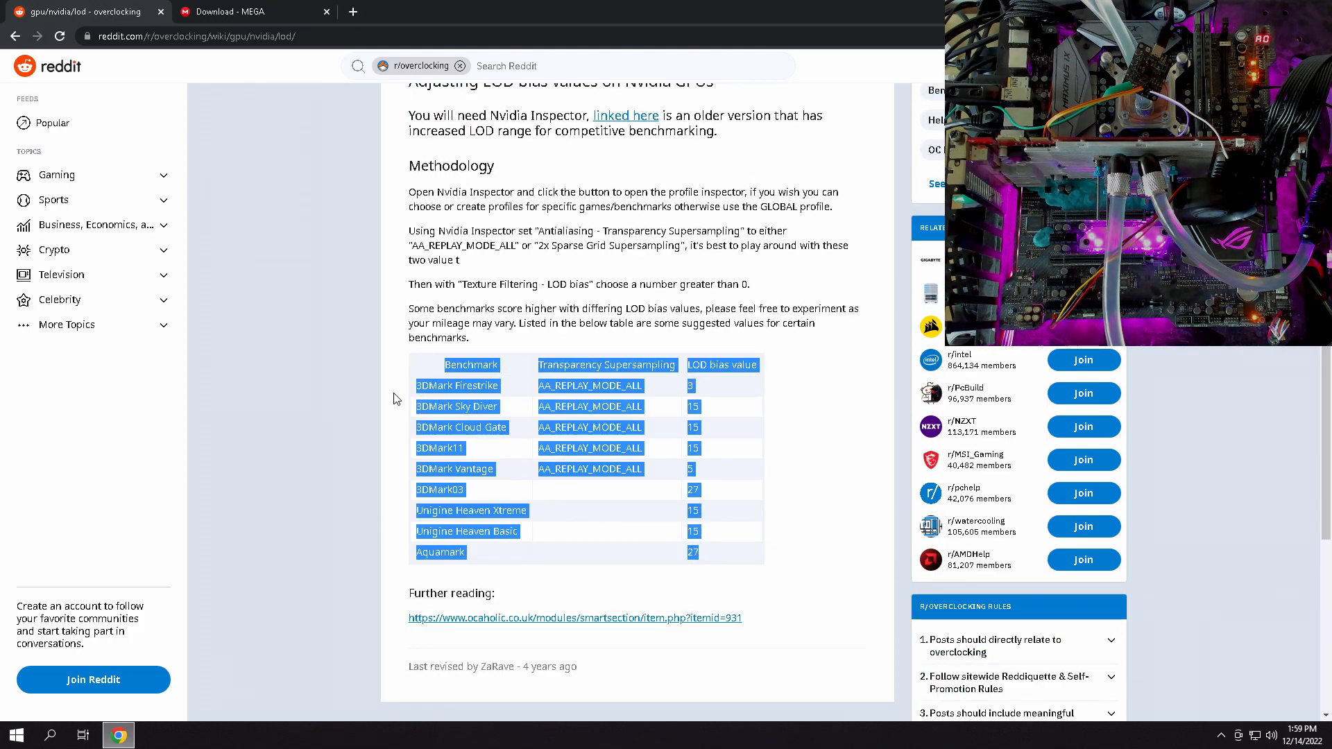
pyautogui.click(677, 452)
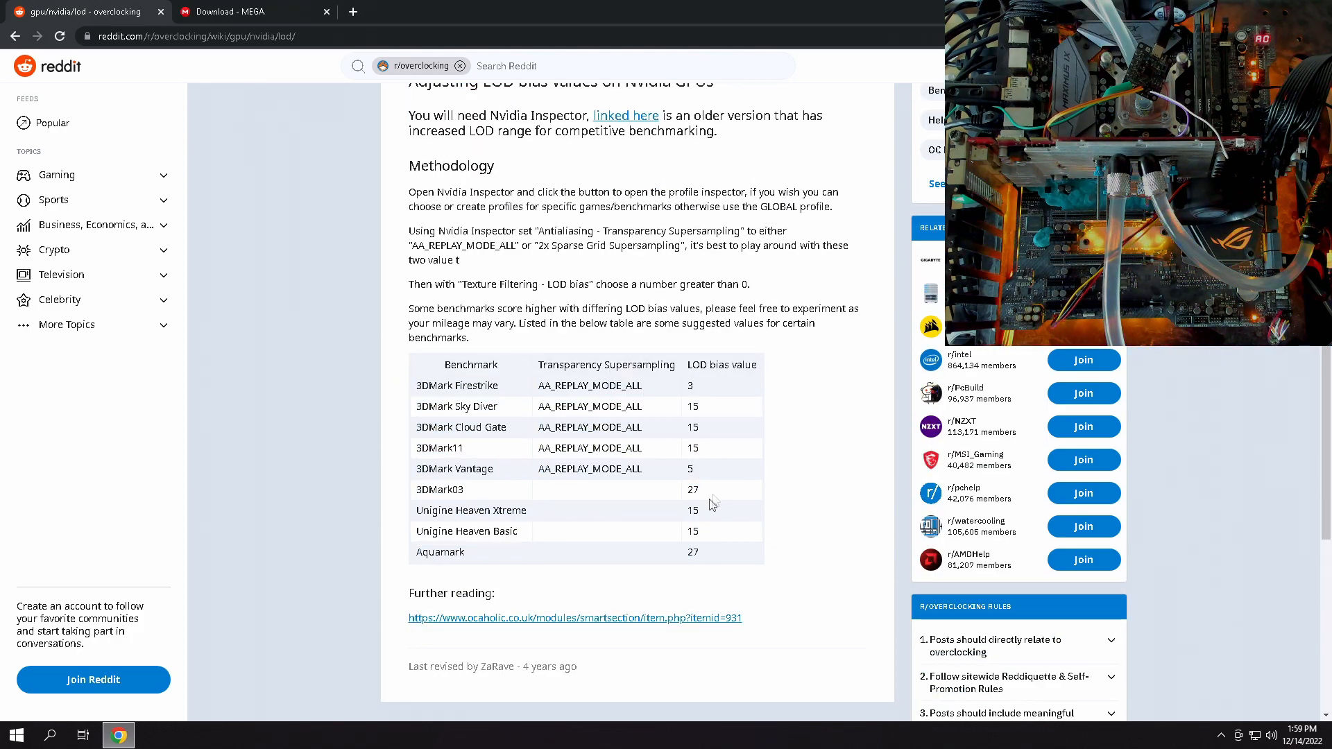
pyautogui.moveTo(610, 531); pyautogui.dragTo(698, 533)
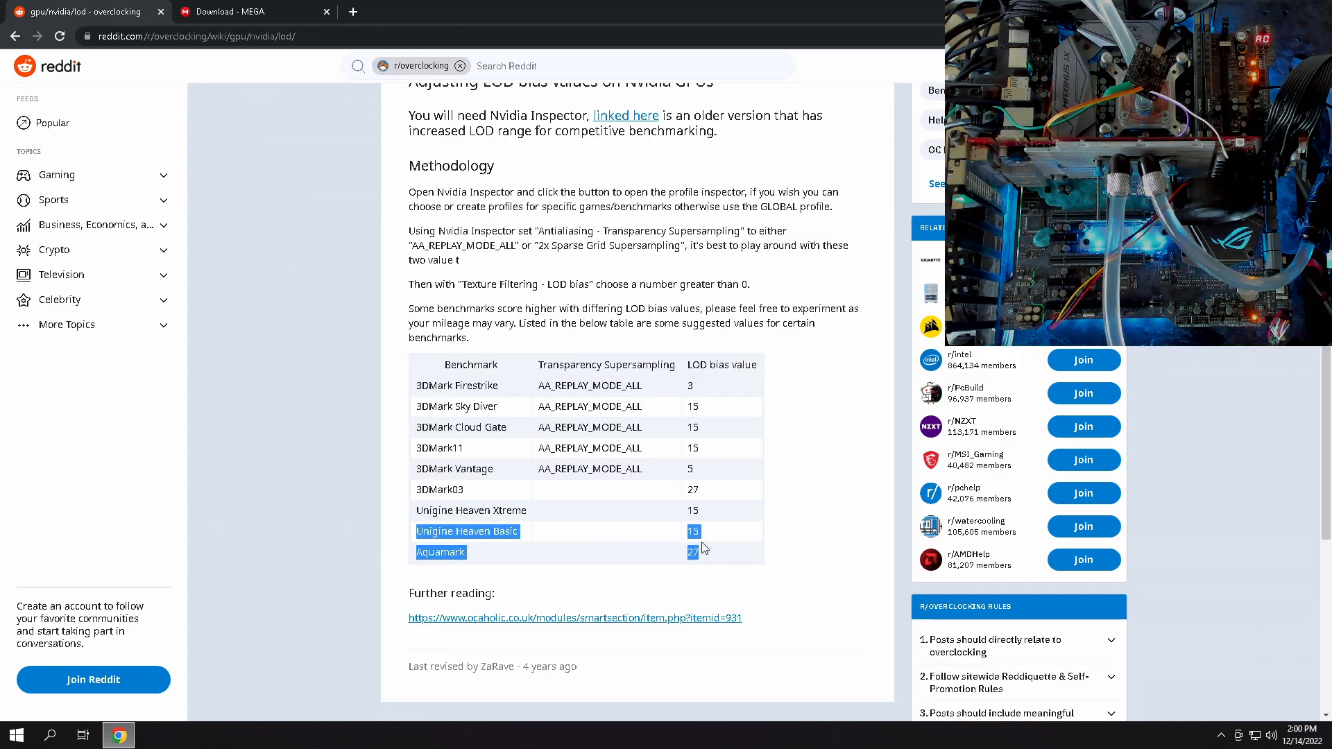
pyautogui.click(331, 548)
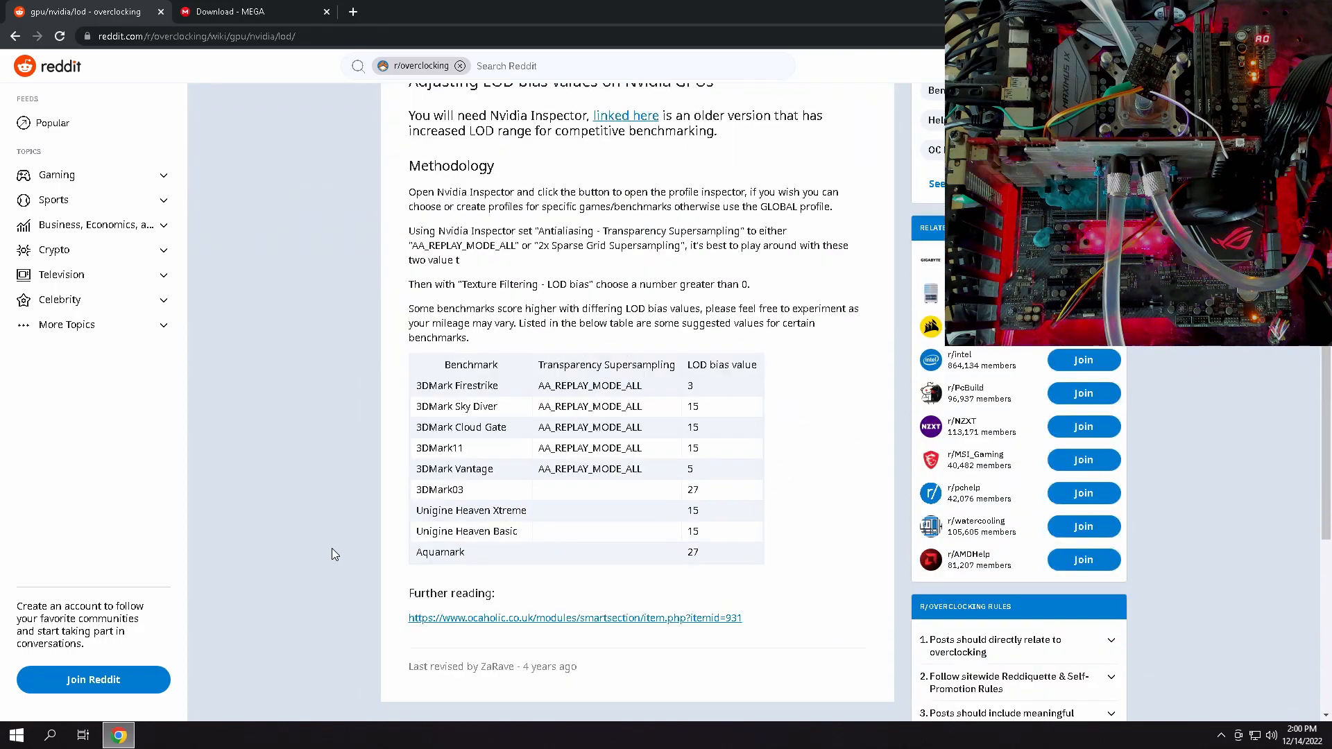
pyautogui.scroll(3, 331, 548)
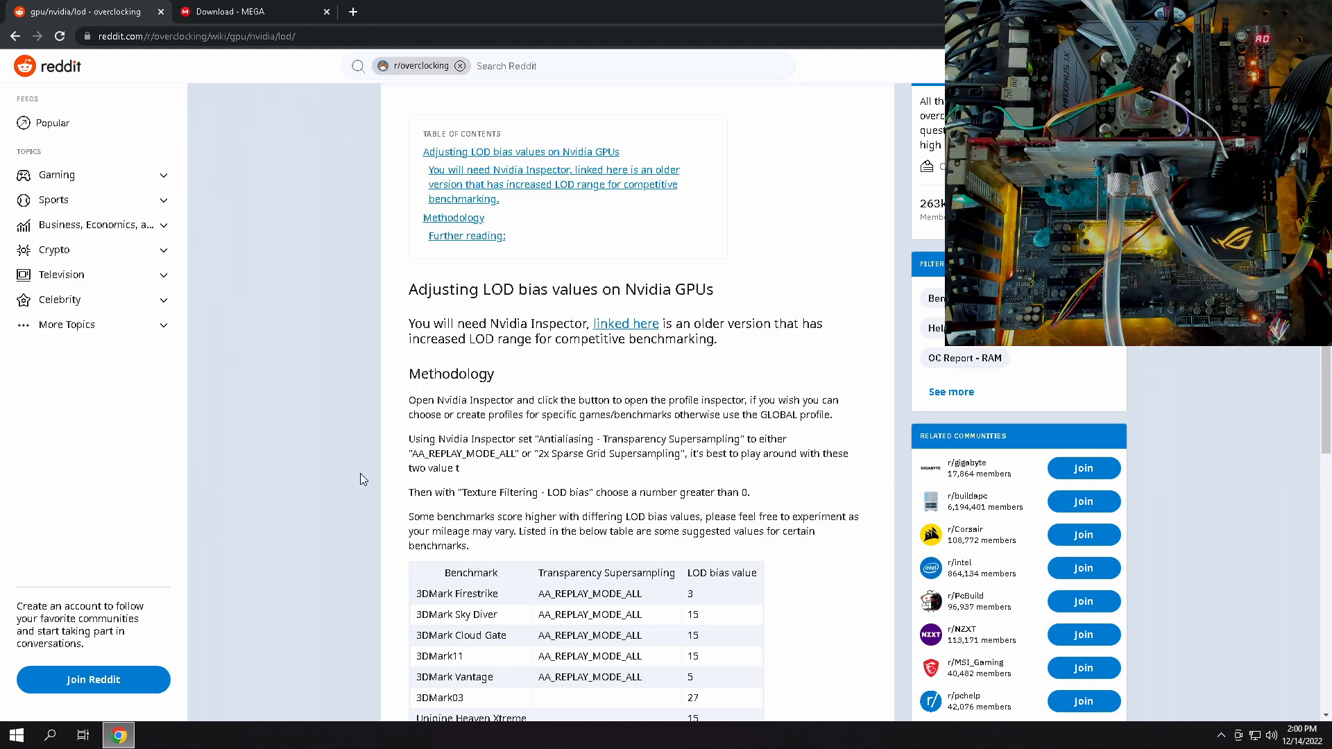
pyautogui.scroll(4, 486, 416)
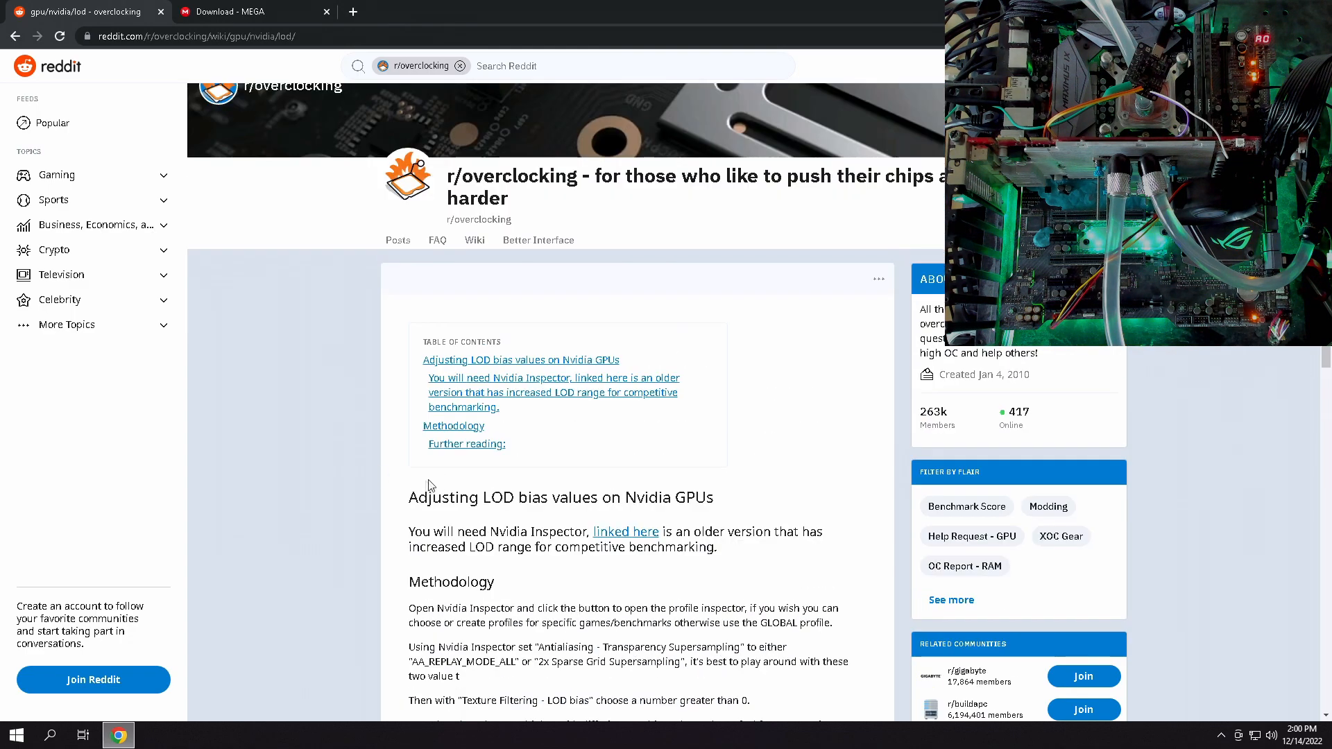
pyautogui.click(318, 36)
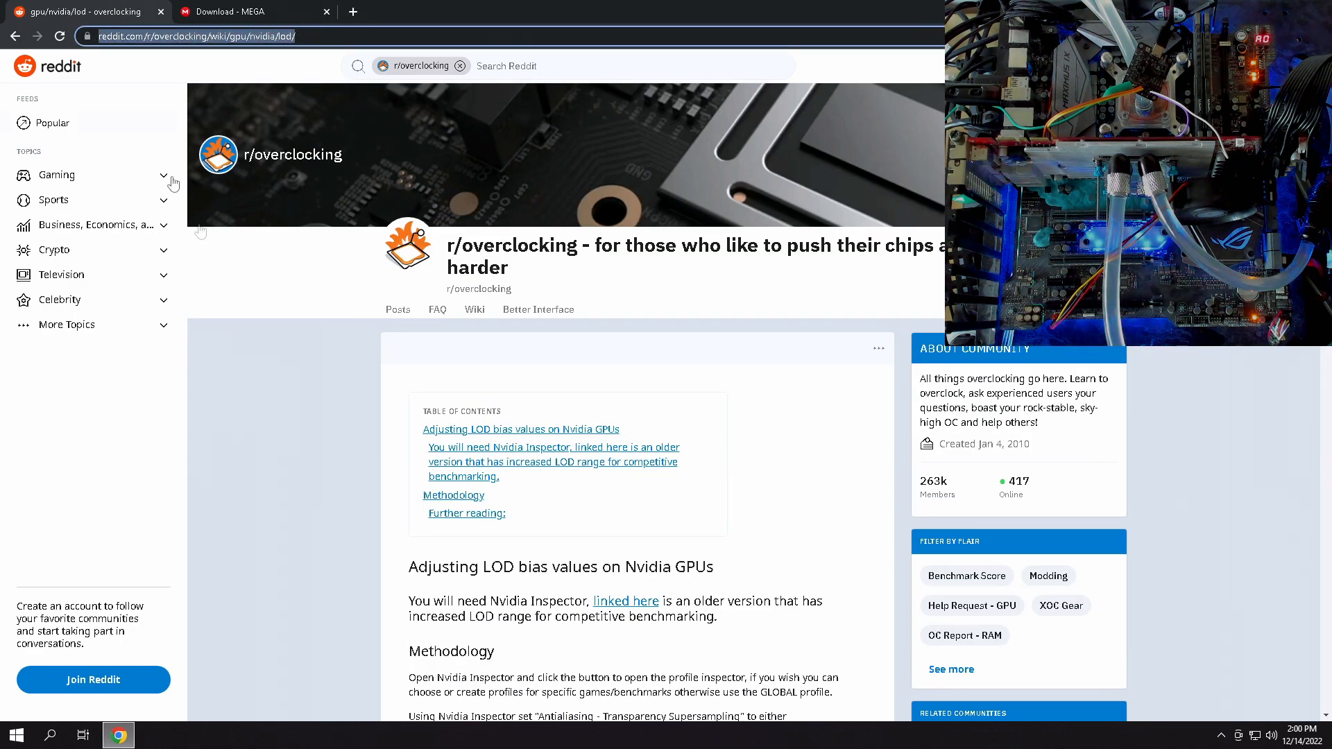